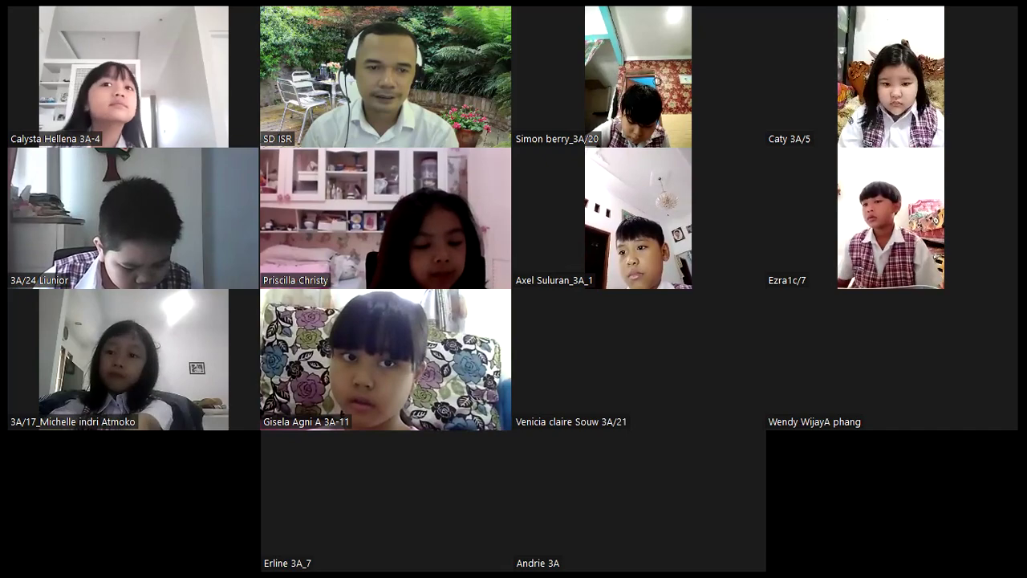
Step: Switch to Word, create a new blank document and dismiss the licence notice above the page
key("alt+Tab")
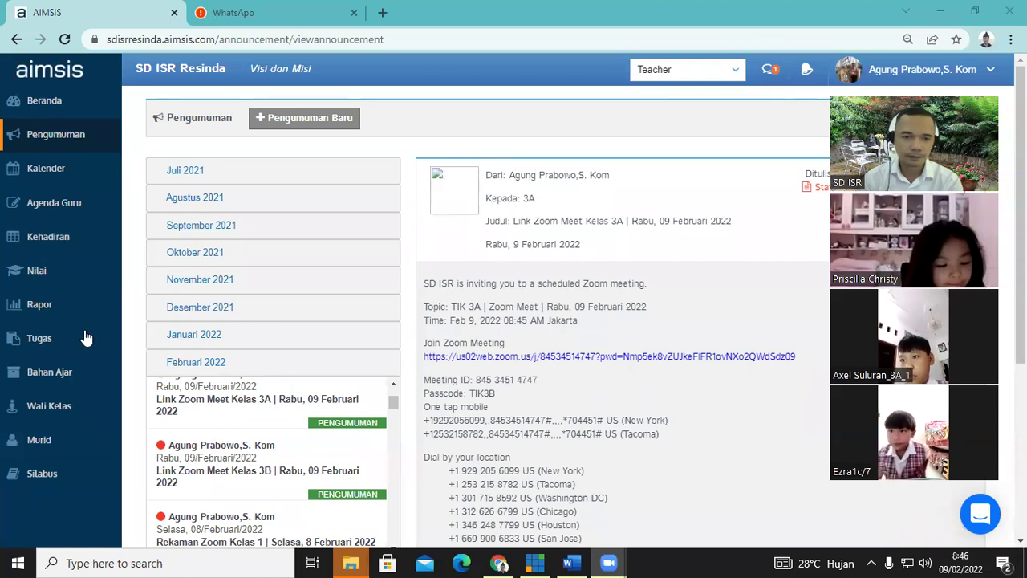
left_click(14, 560)
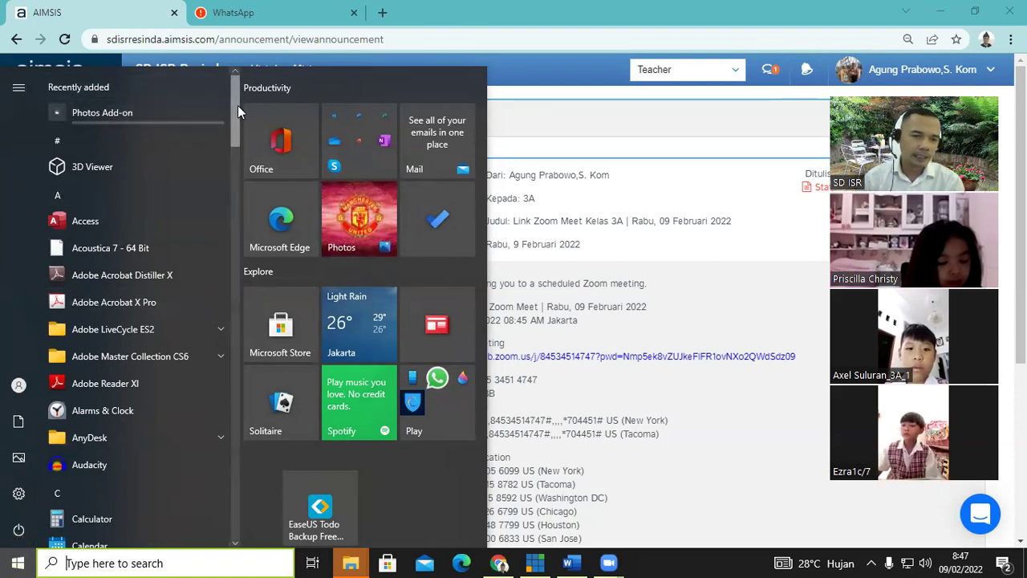
mouse_move(234, 107)
left_mouse_down()
mouse_move(227, 332)
mouse_move(239, 483)
left_mouse_up()
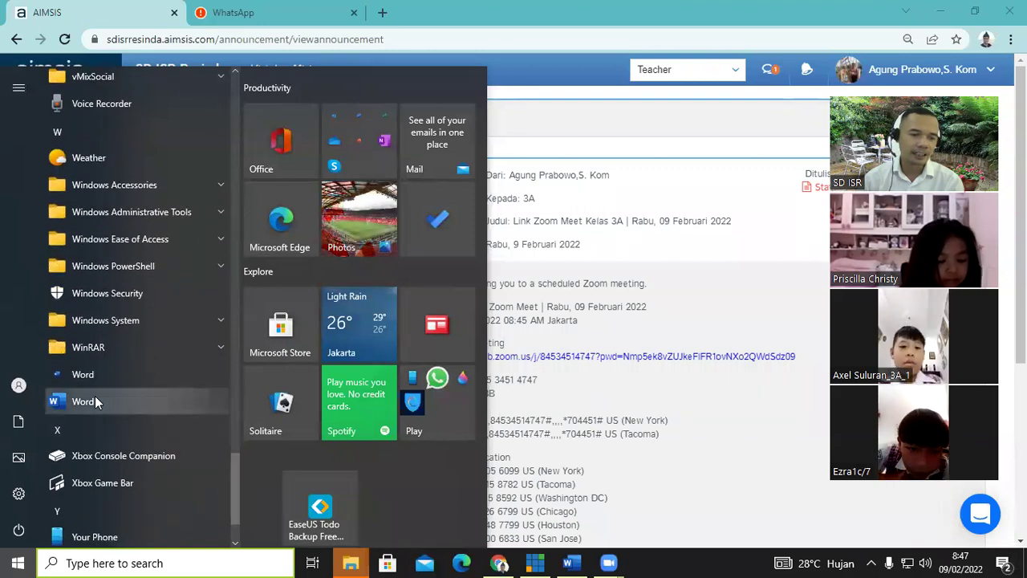
left_click(95, 396)
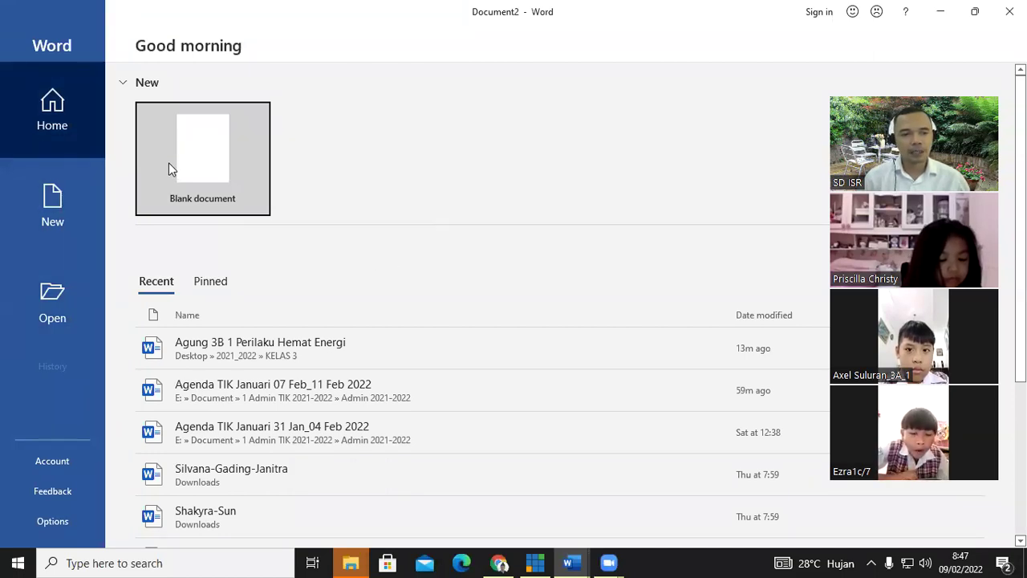
left_click(204, 156)
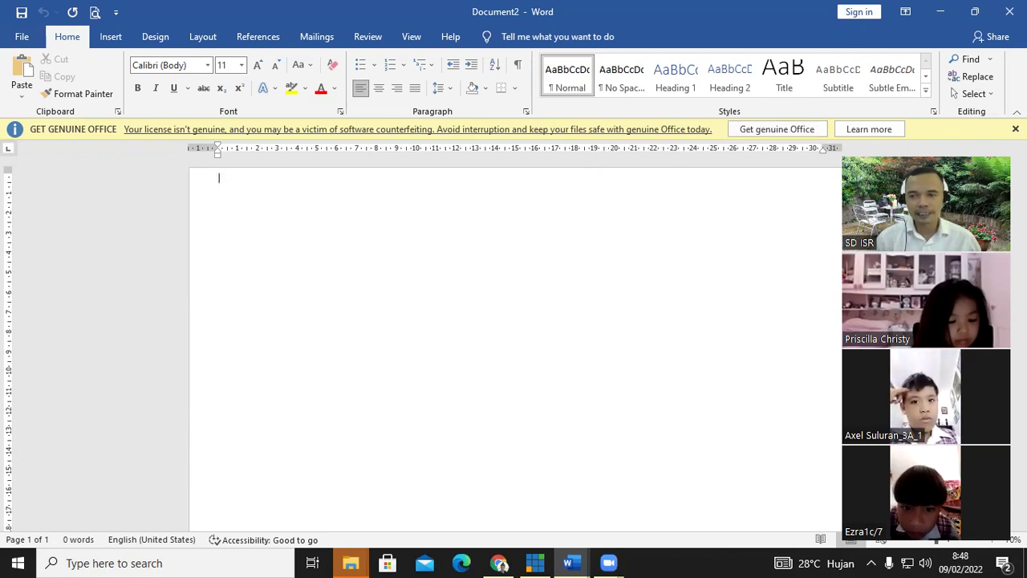
left_click(1015, 129)
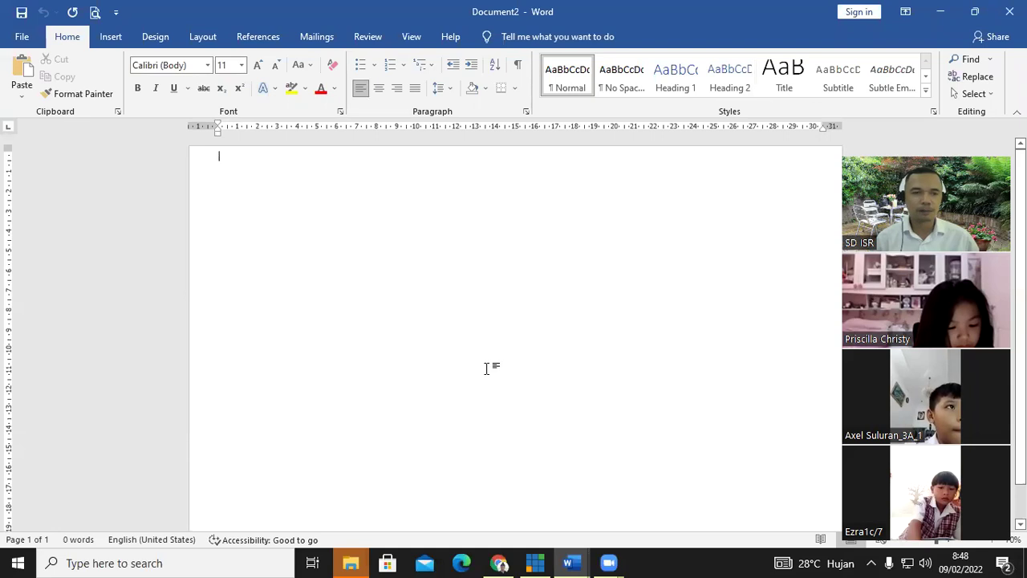
Step: Set the document's paper size to A4 210 x 297 mm
left_click(200, 37)
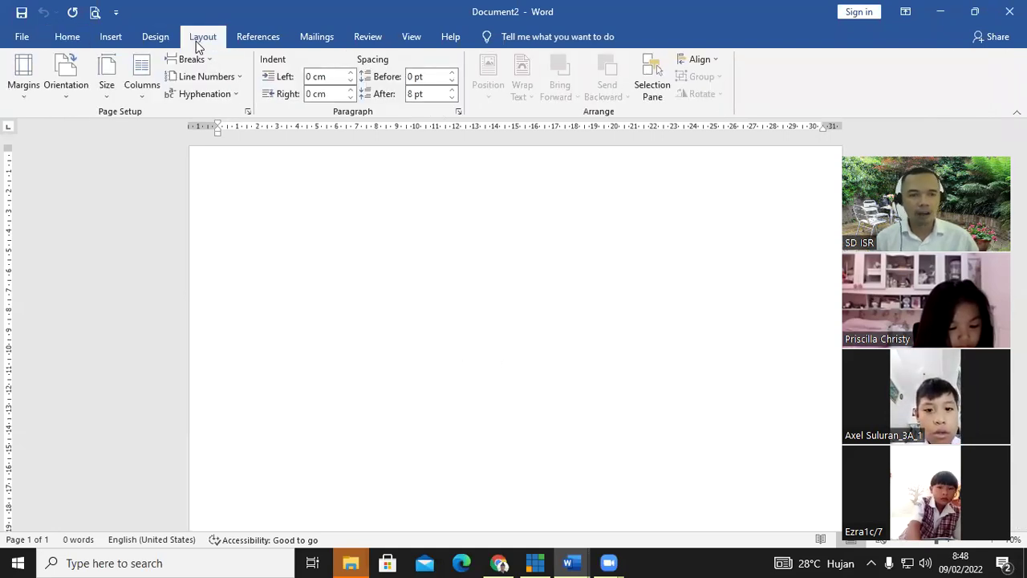
left_click(109, 85)
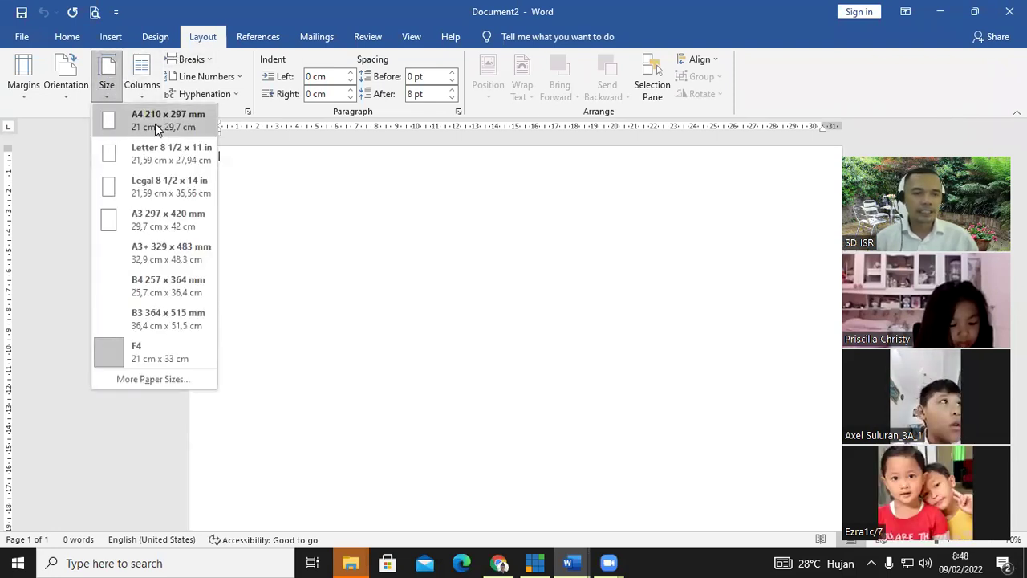
left_click(113, 132)
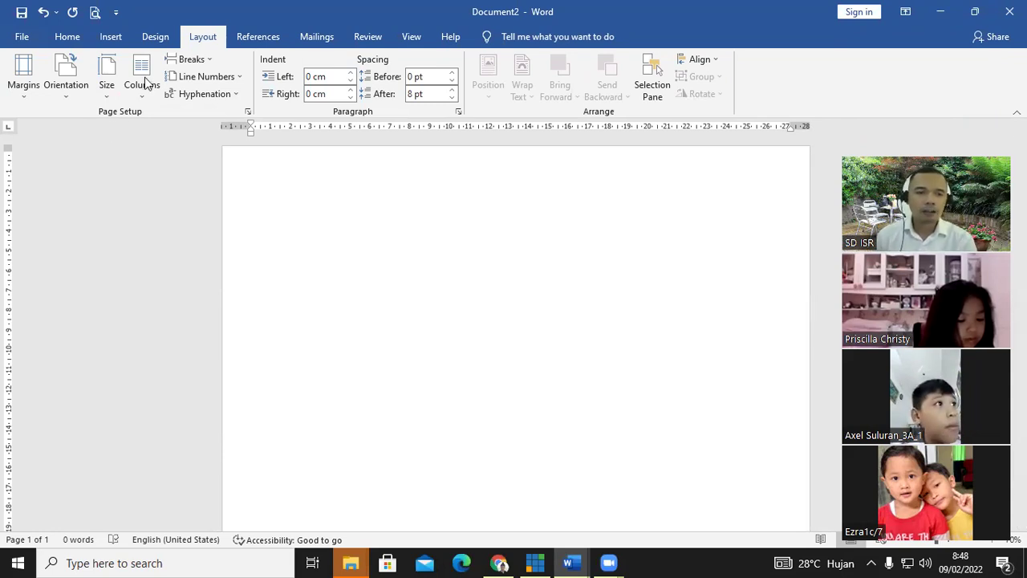
Step: Change the page to portrait orientation and apply the Narrow margin preset of 1.27 cm on all sides
left_click(57, 85)
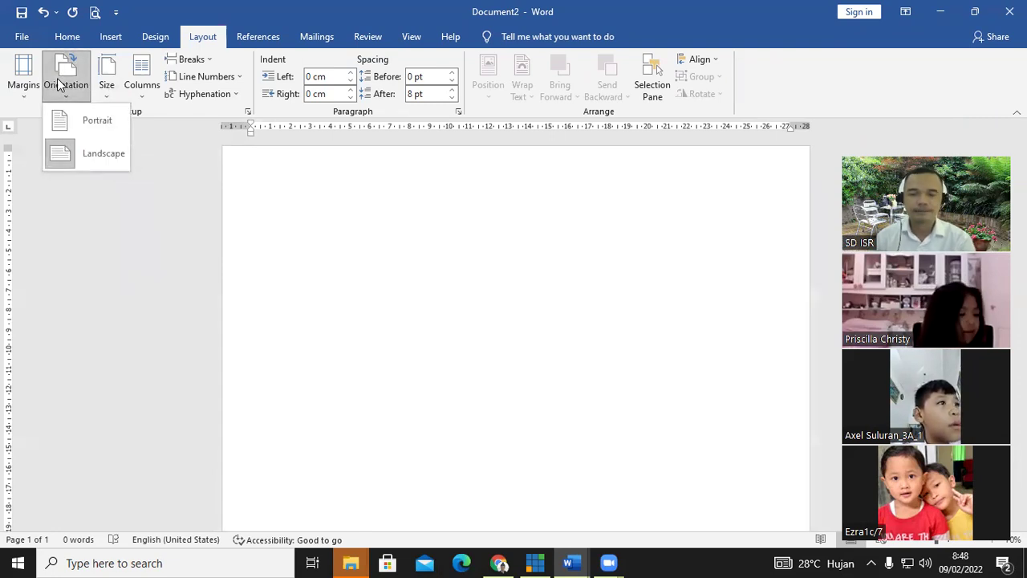
left_click(67, 120)
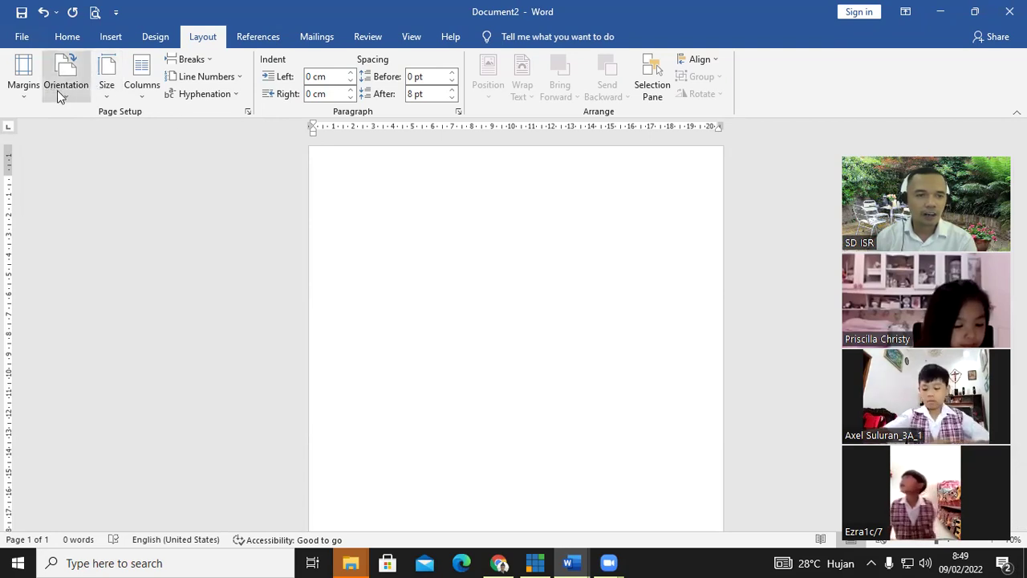
left_click(57, 90)
left_click(79, 74)
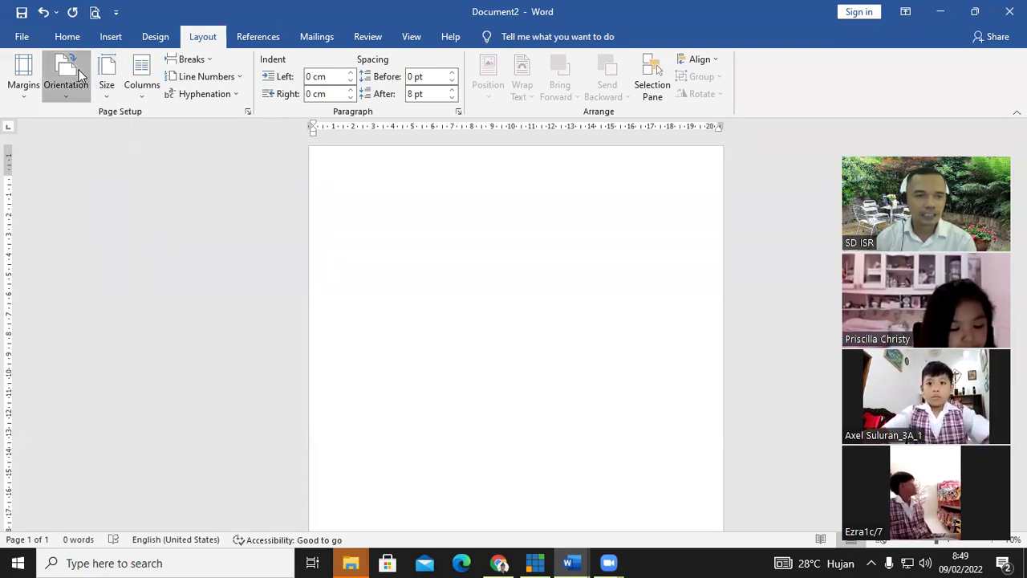
left_click(22, 92)
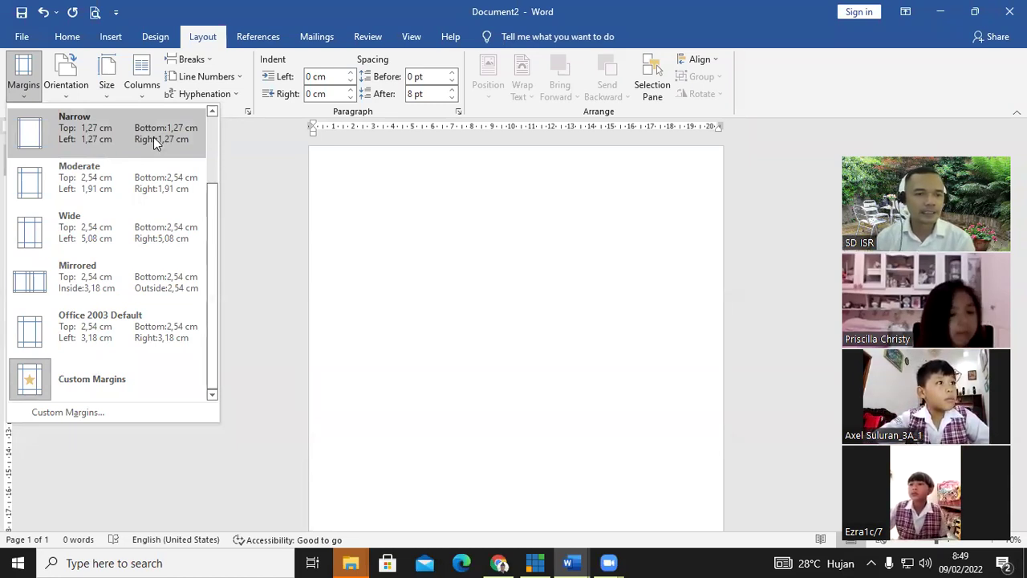
left_click(191, 141)
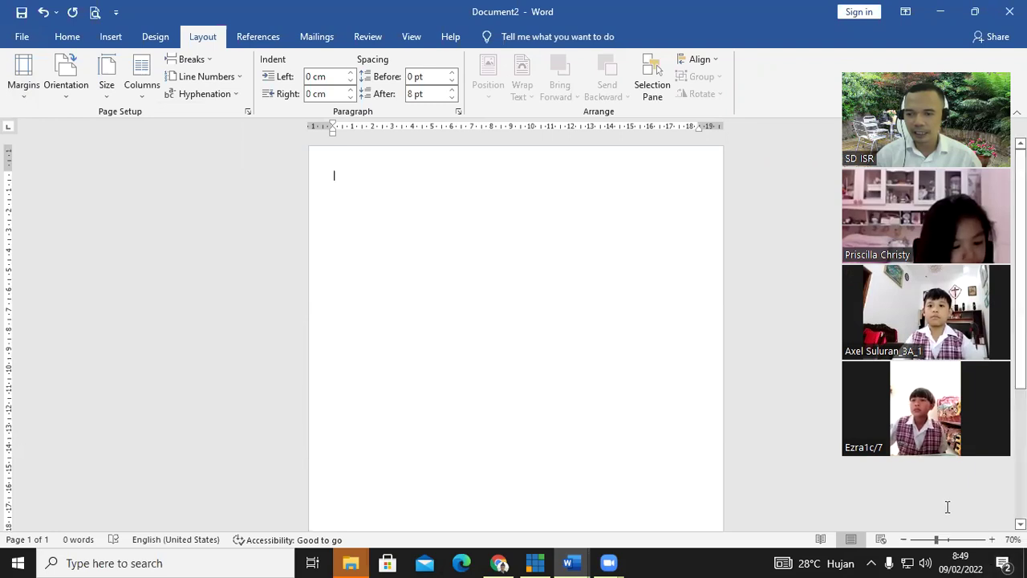
Step: Set the font for the title line to Adobe Gothic Std B at size 36
left_click(992, 539)
left_click(993, 539)
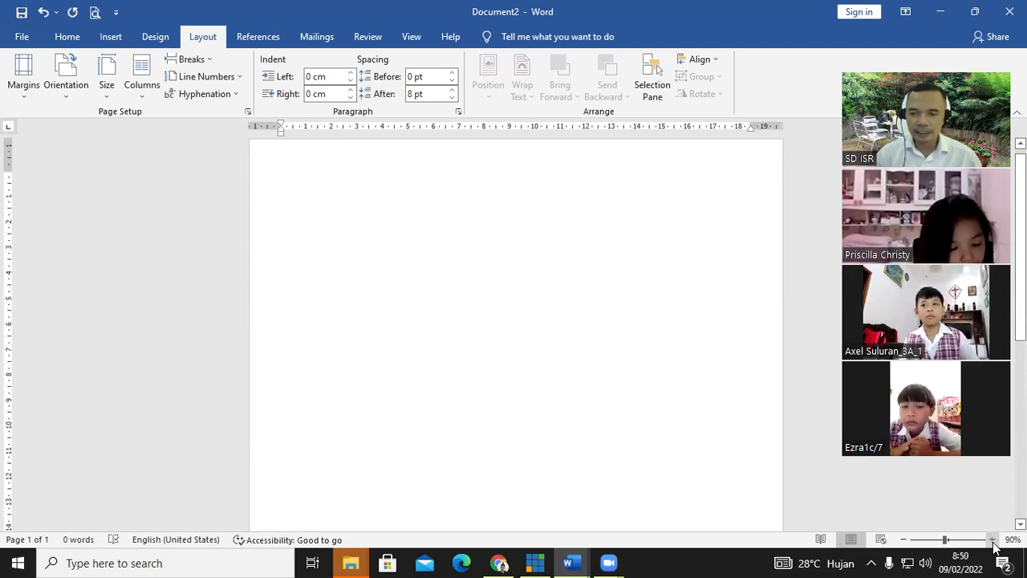
left_click(993, 540)
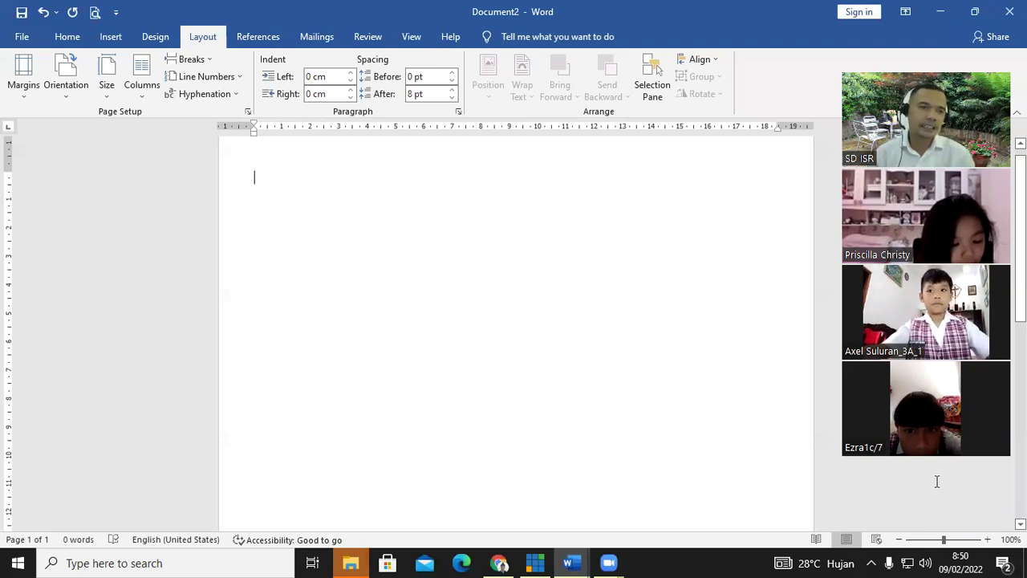
left_click(64, 37)
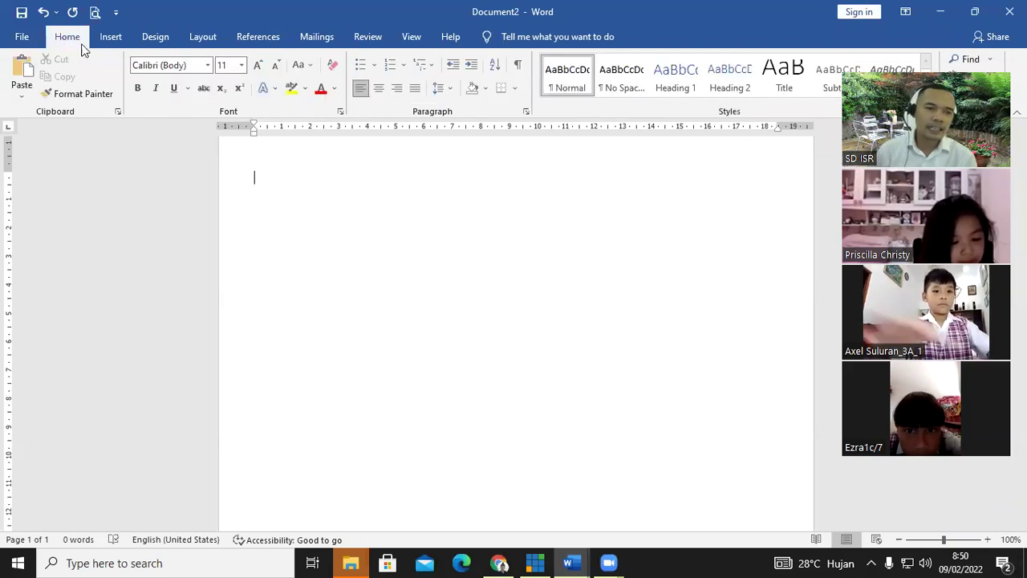
left_click(207, 66)
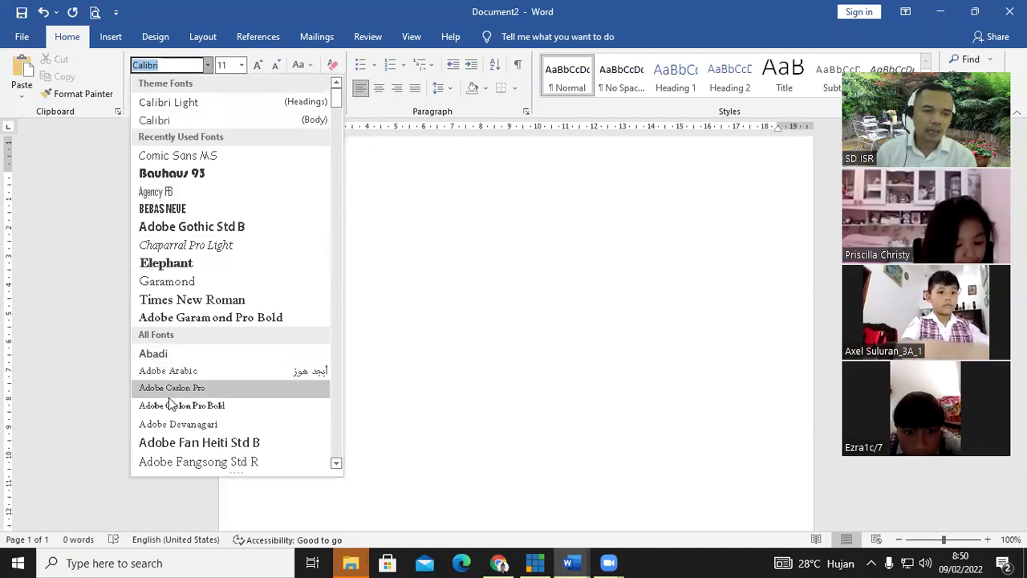
left_click(201, 227)
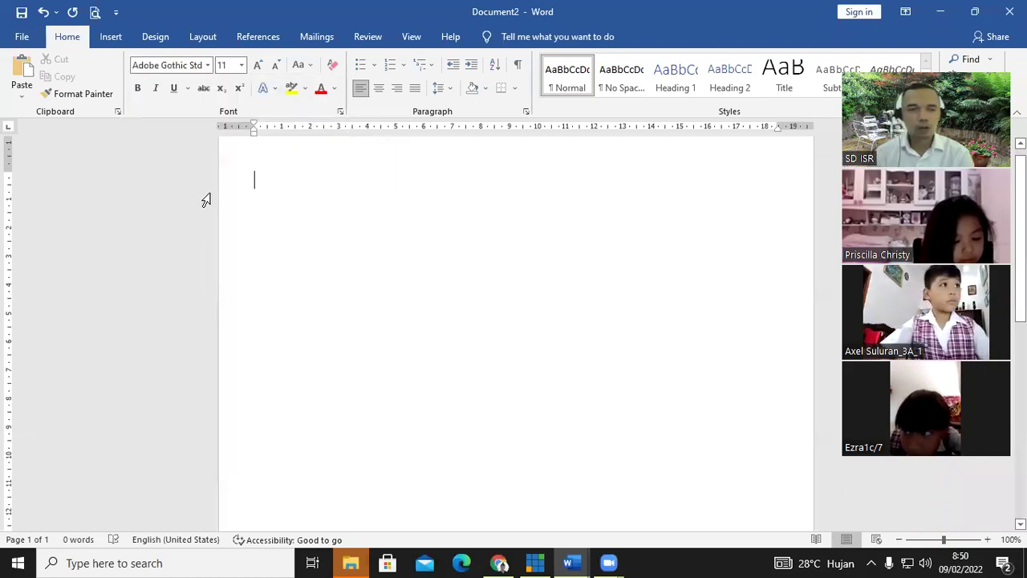
left_click(241, 66)
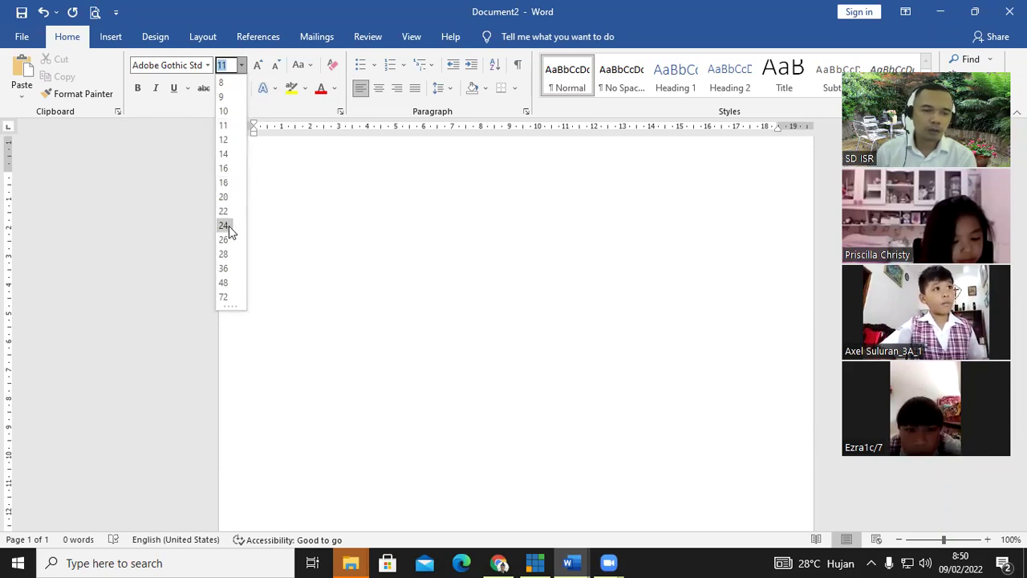
left_click(225, 269)
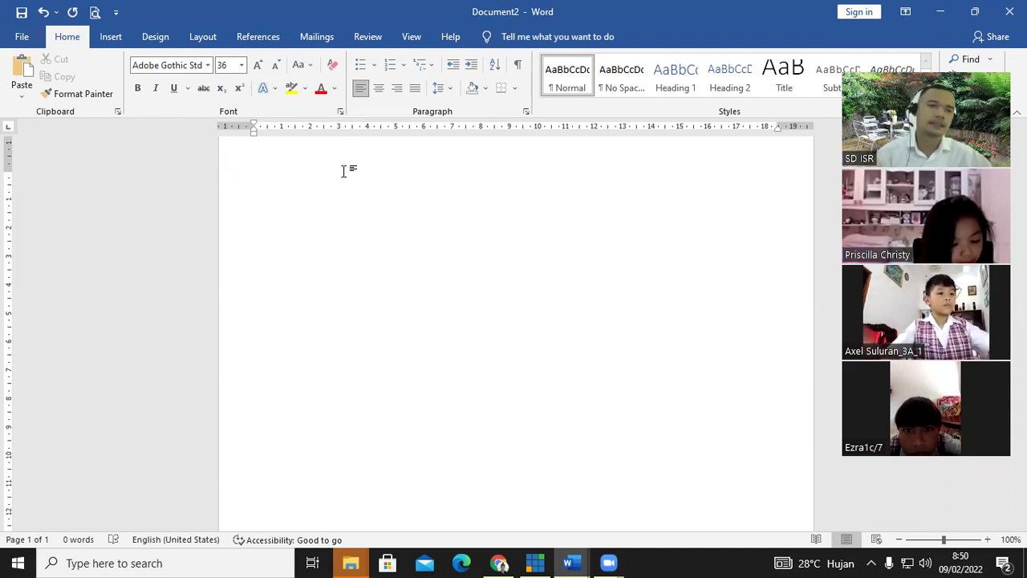
Step: Enter the title "Aku Selalu Hemat Energi" on the first line of the page
type("Ak")
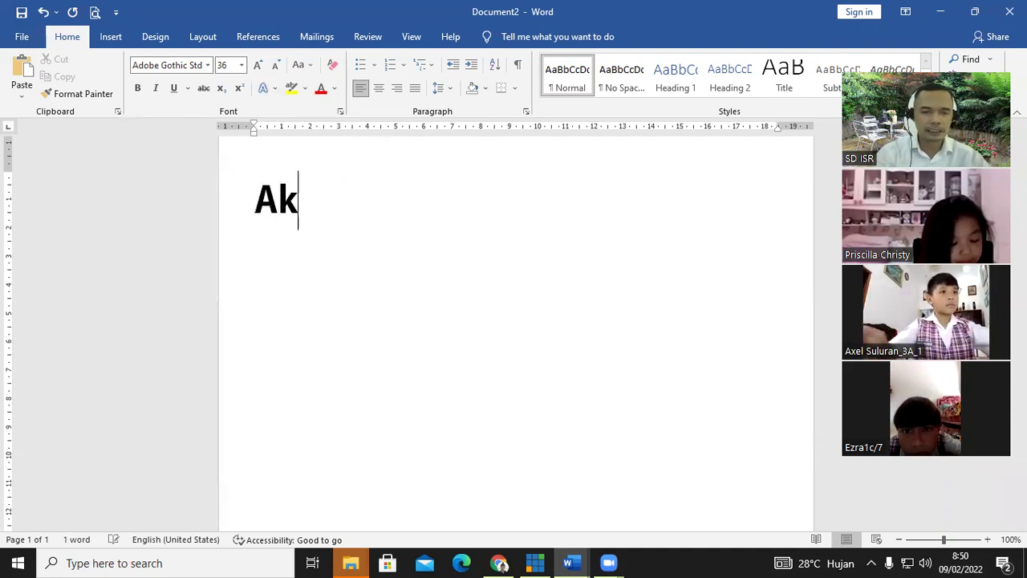
type("u Se")
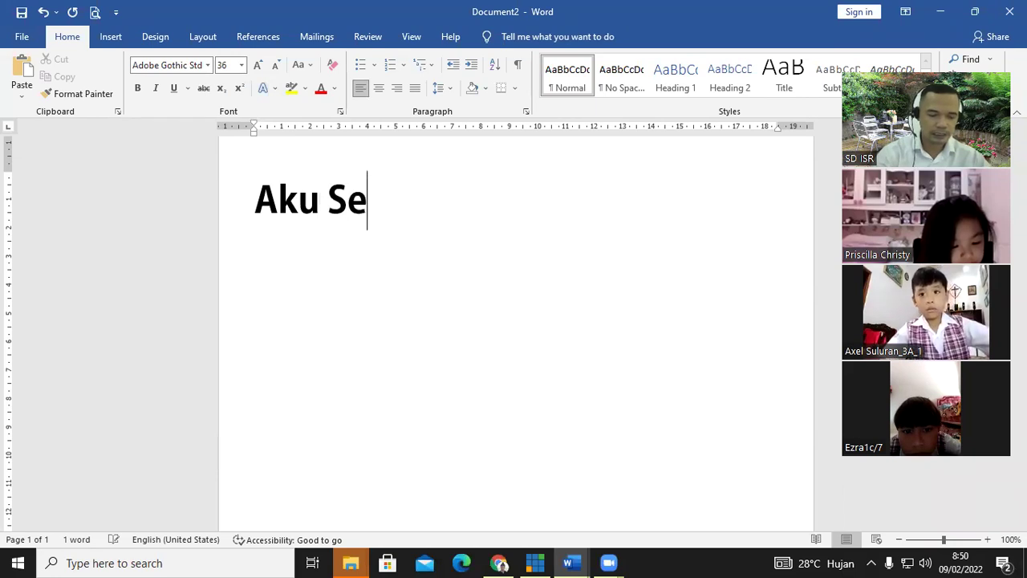
type("lalu Hemat Energi")
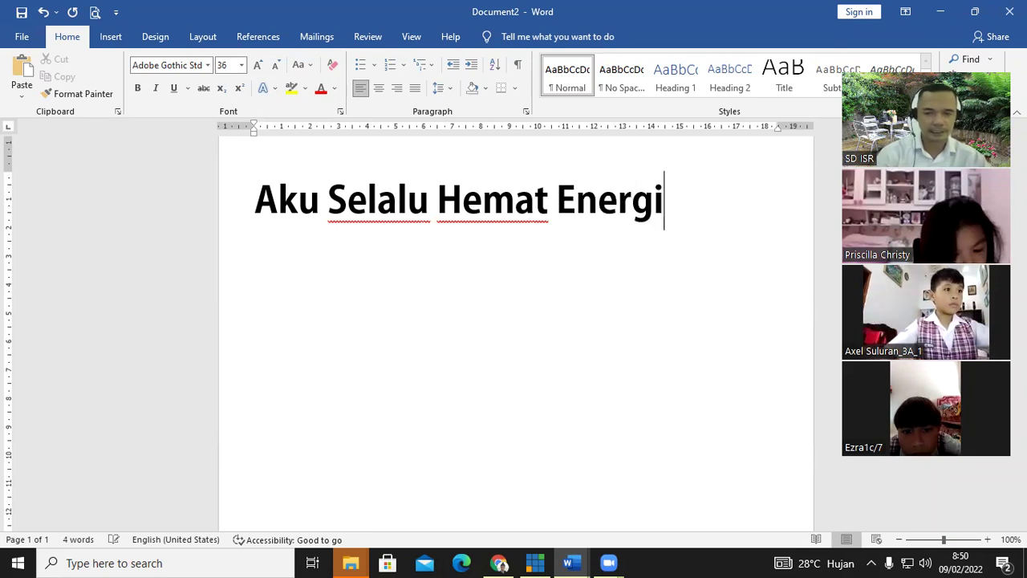
Step: Convert the whole title to UPPERCASE and center it on the page
triple_click(345, 172)
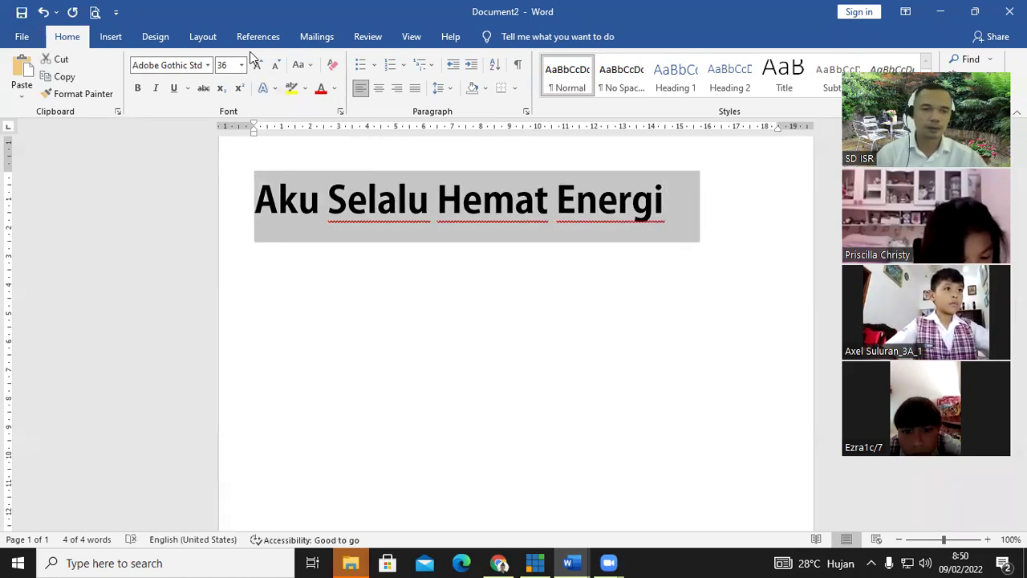
left_click(301, 64)
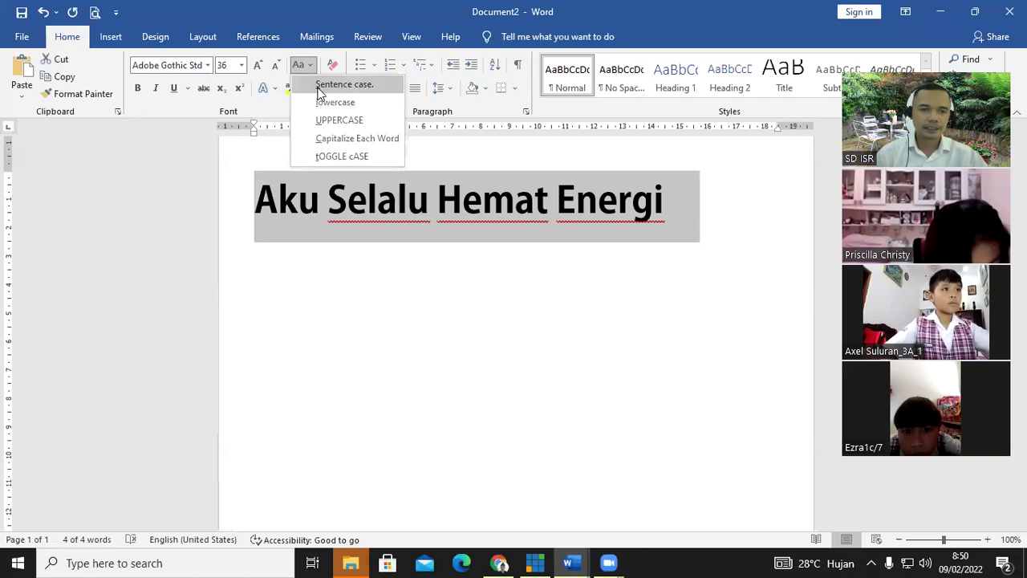
left_click(339, 119)
left_click(753, 182)
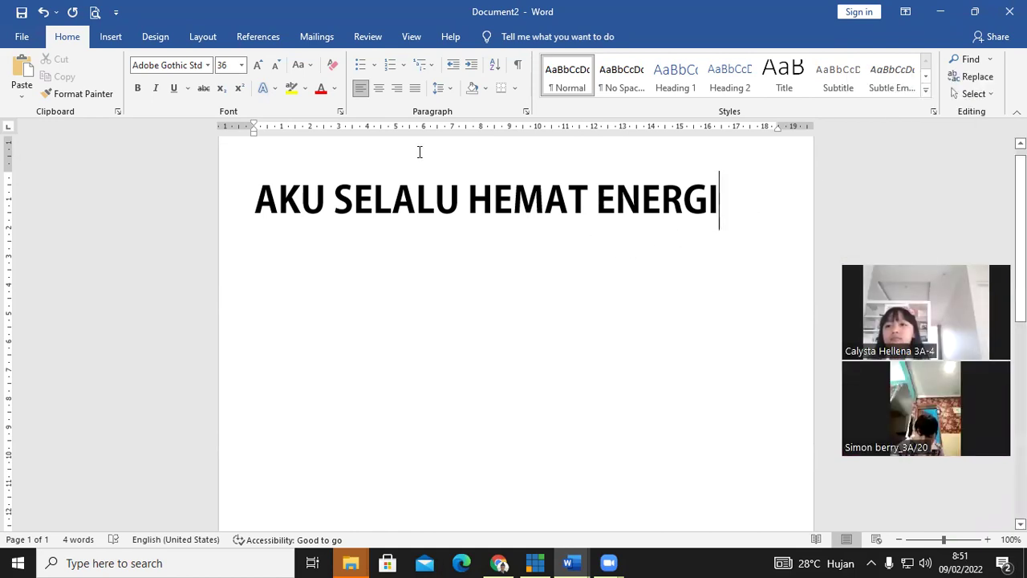
left_click(380, 88)
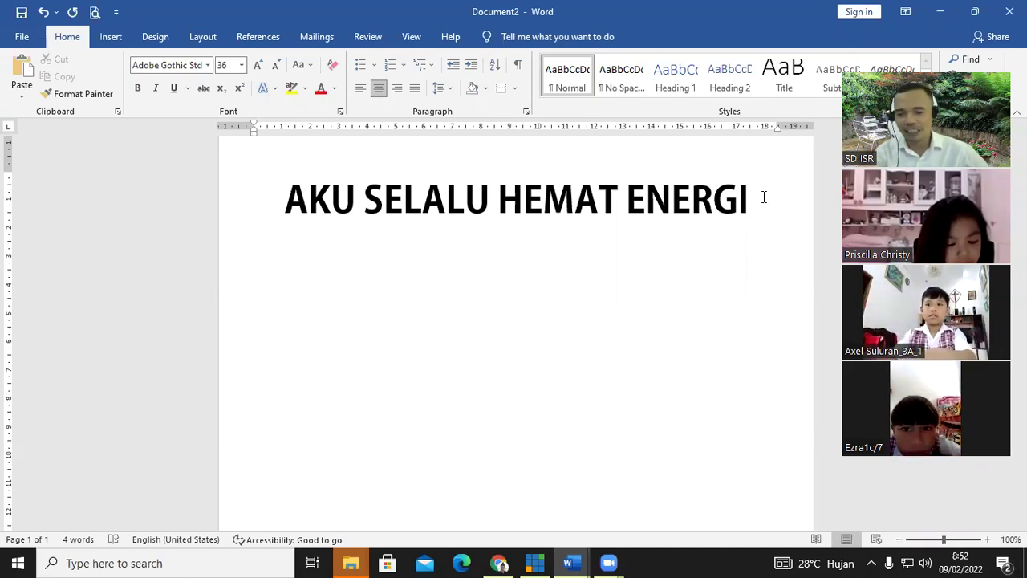
Step: Start a left-aligned paragraph two lines below the title
key("Return")
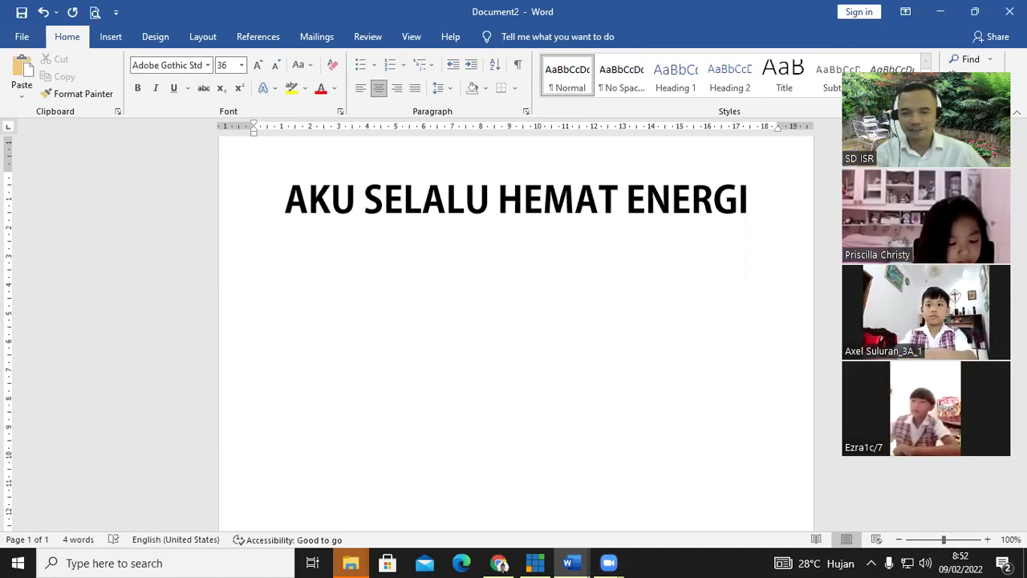
key("Return")
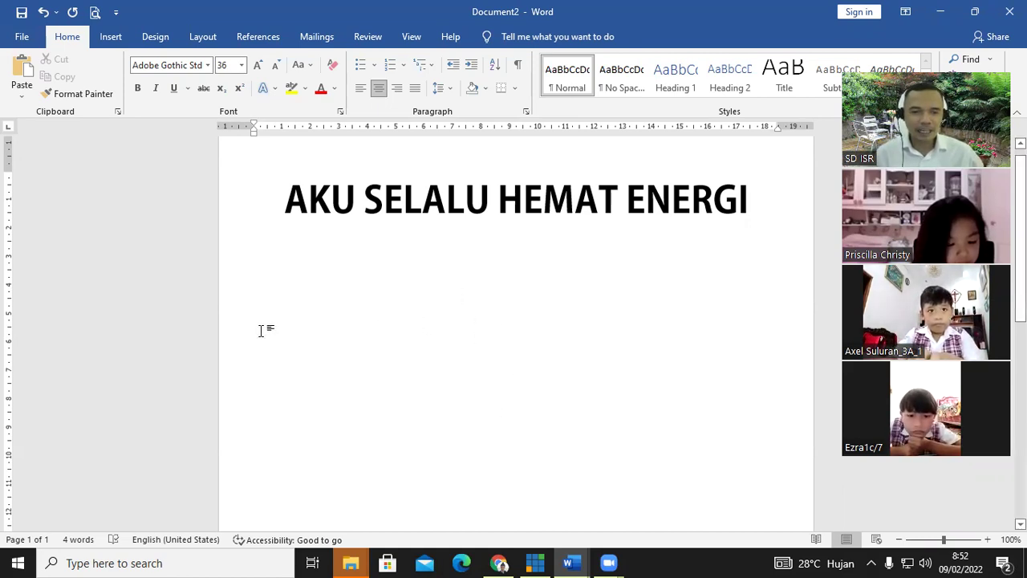
left_click(363, 92)
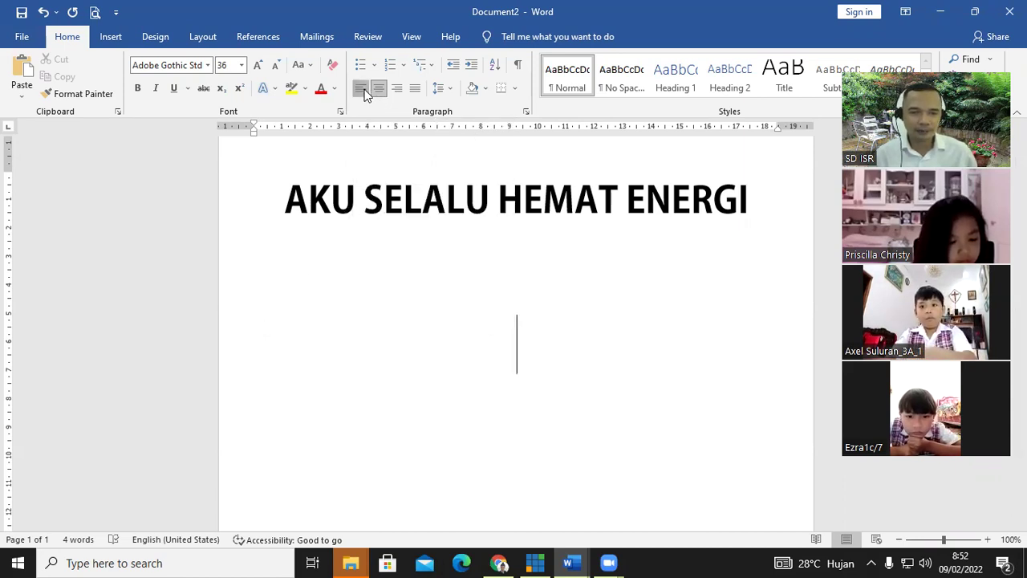
Step: Set the font of the left-aligned paragraph below the title to Agency FB at size 16
left_click(242, 66)
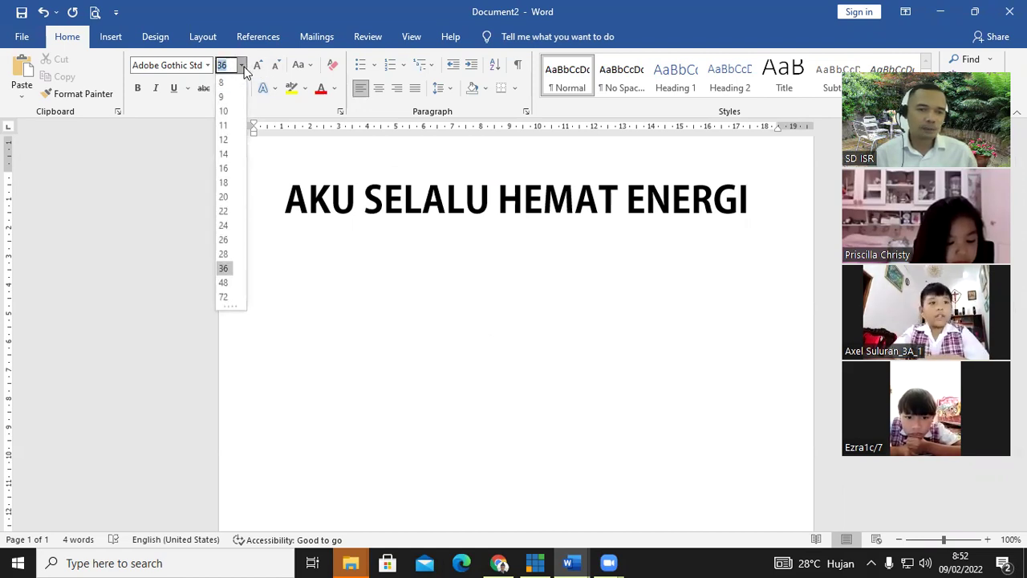
left_click(227, 168)
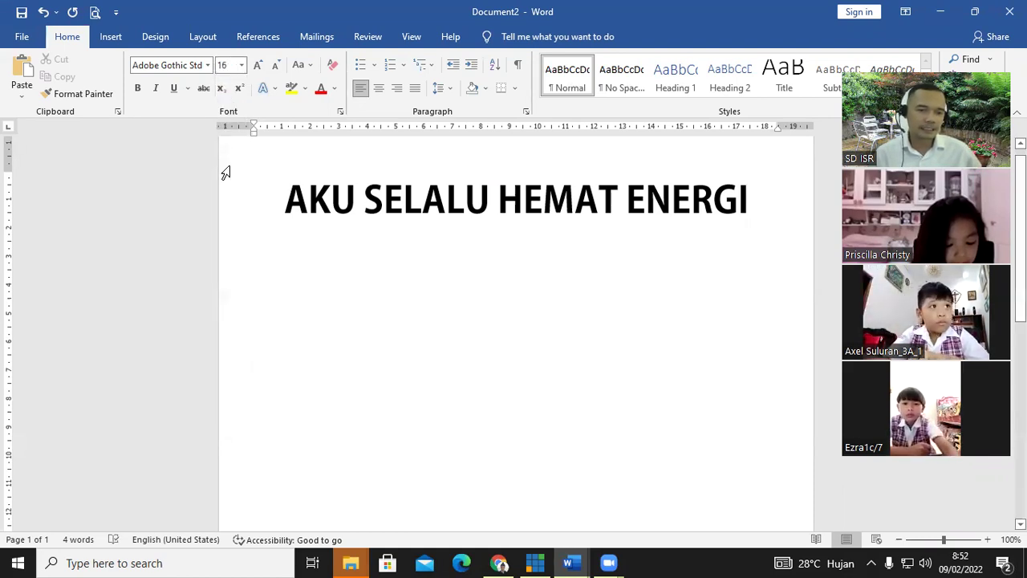
left_click(207, 66)
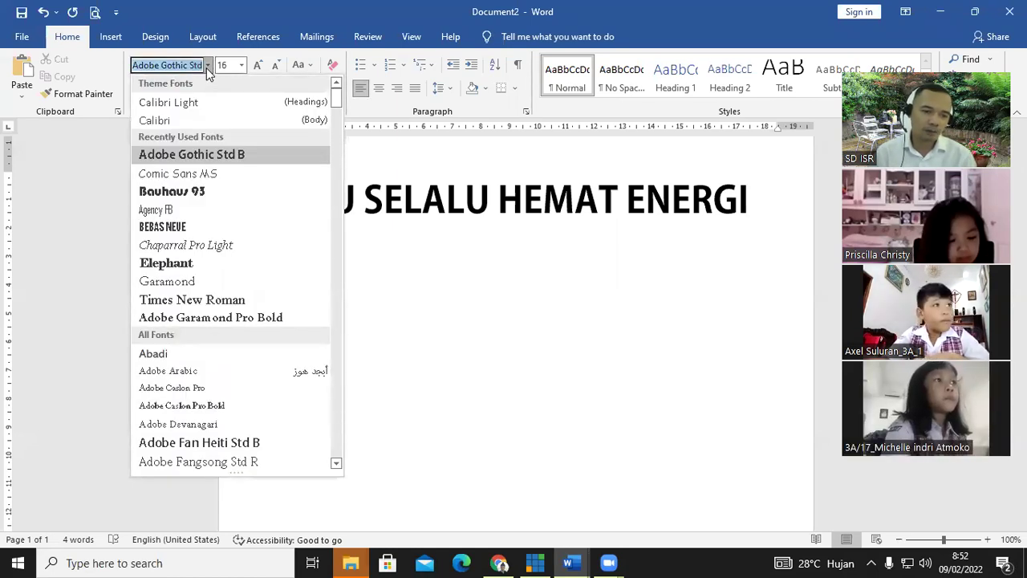
scroll(164, 185, "down", 12)
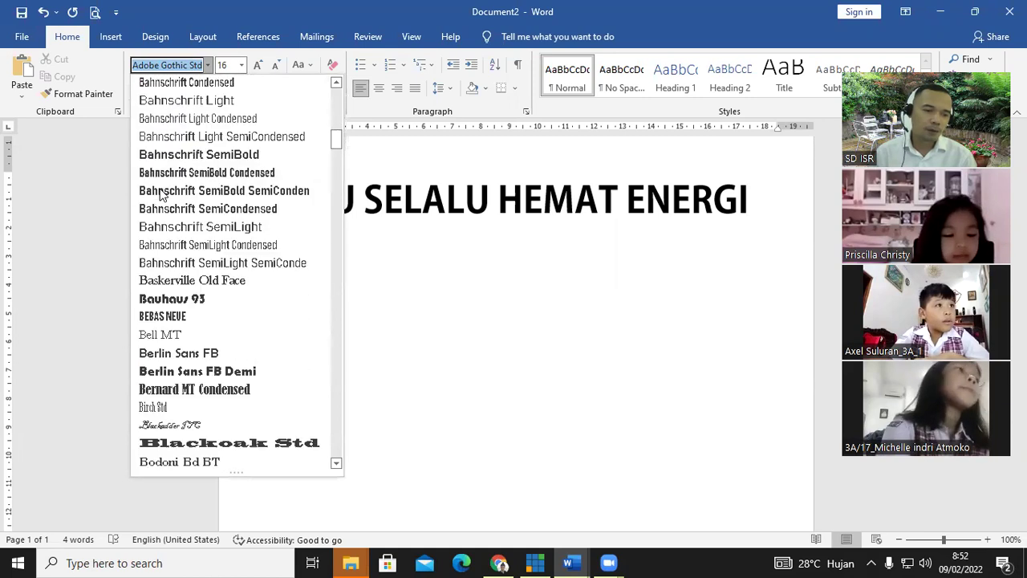
scroll(163, 196, "up", 5)
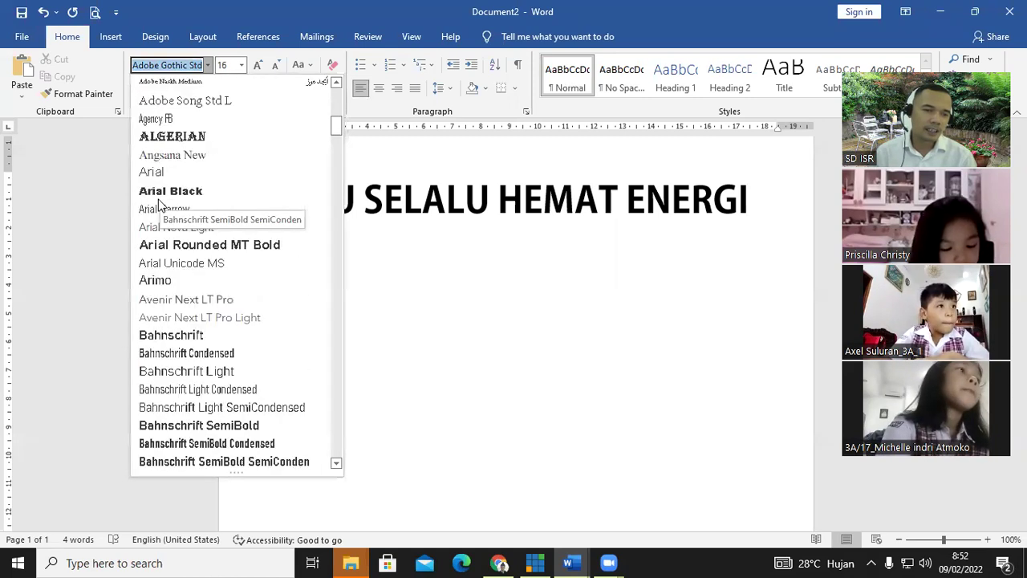
left_click(165, 118)
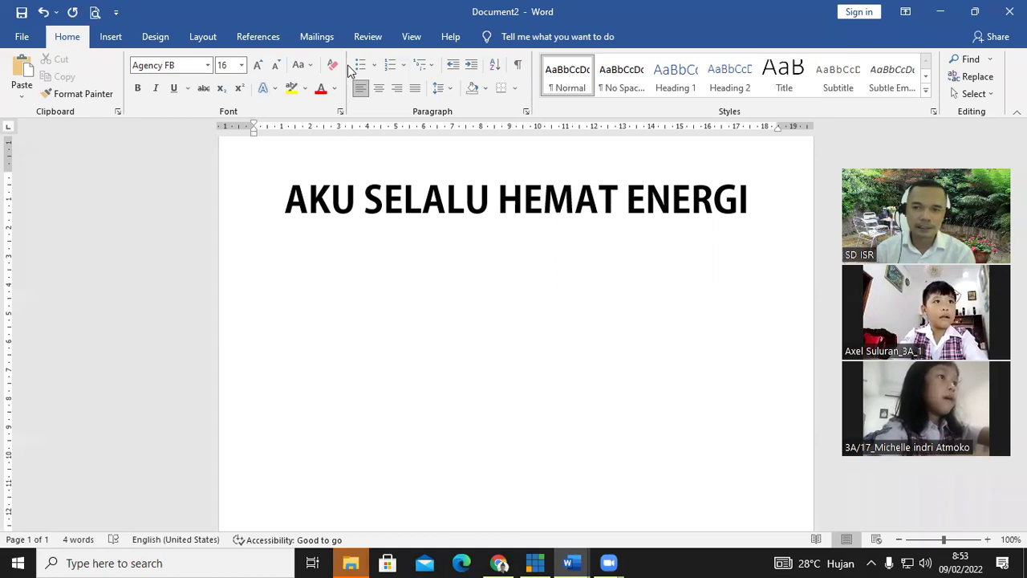
Step: Start an A. B. C. lettered list below the title with the first item "Aku selalu mematikan lampu yang tidak dibutuhkan."
left_click(404, 67)
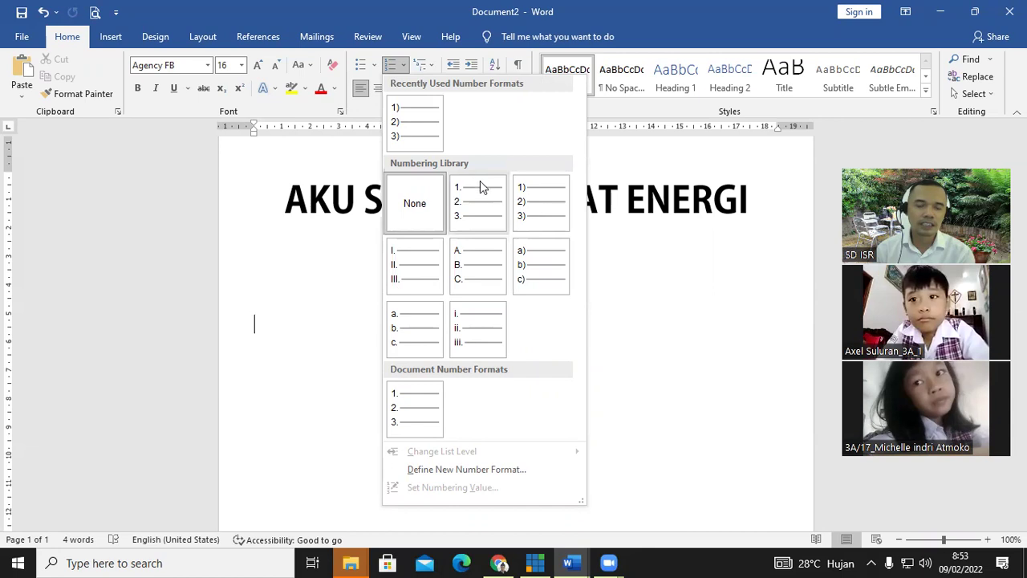
left_click(474, 275)
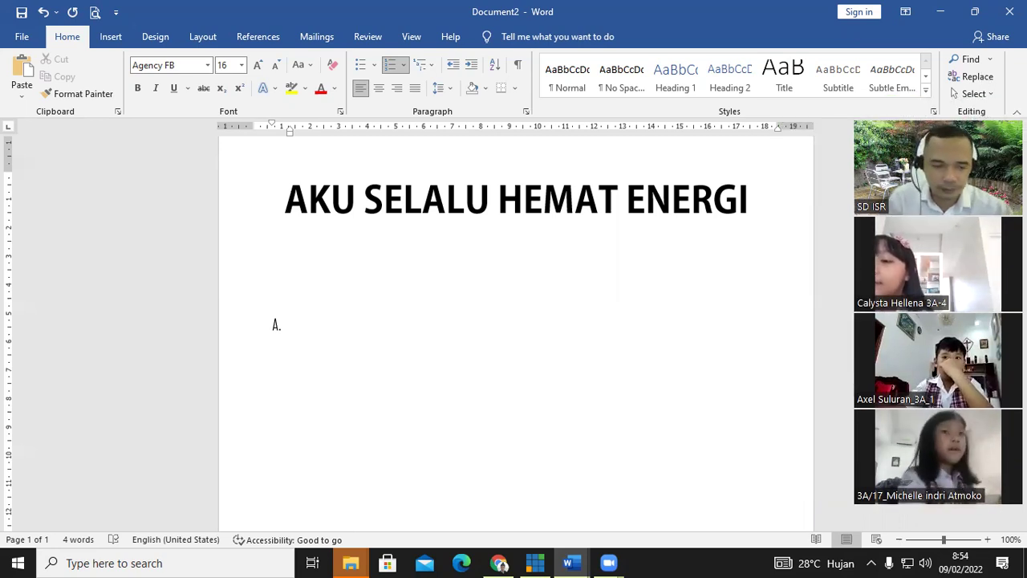
type("Aku selalu mematikan lampu ")
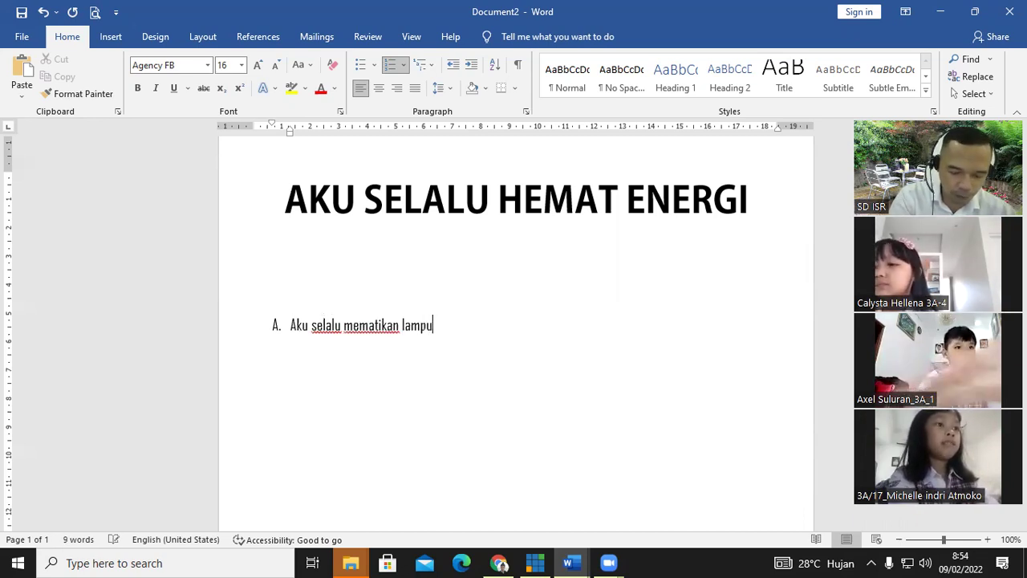
type("yang t")
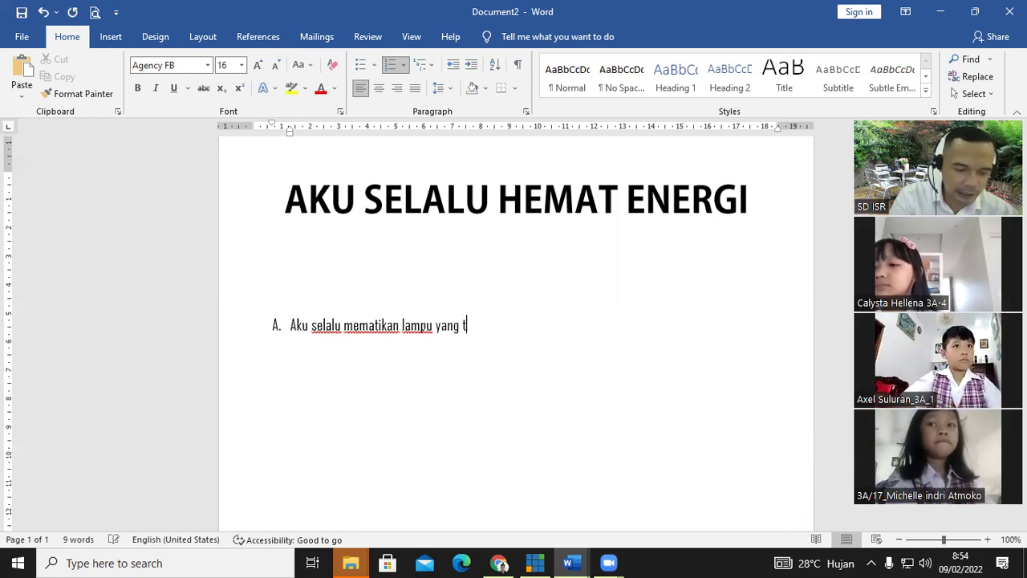
type("idak dibutuha")
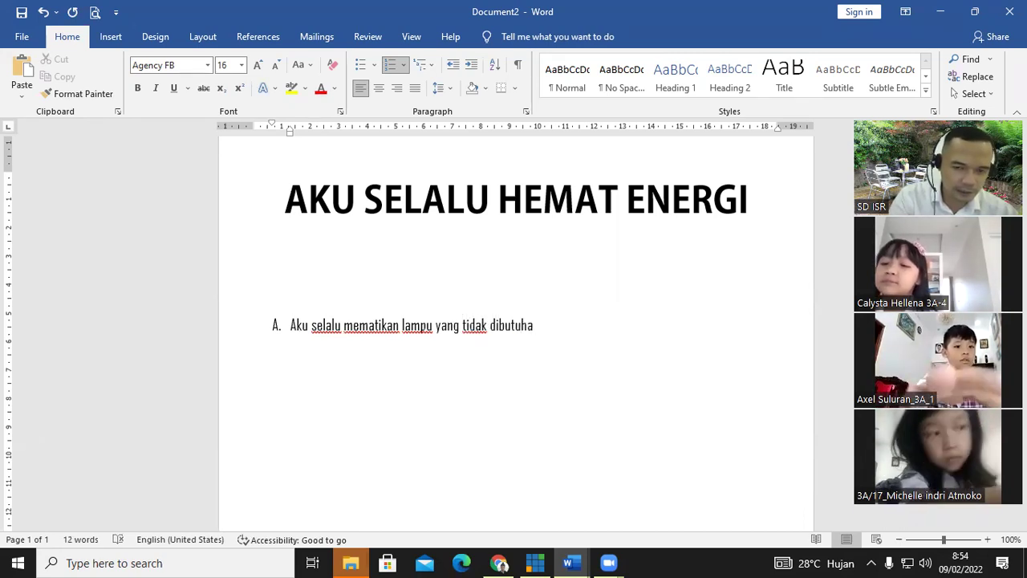
key("BackSpace")
type("kan.")
key("Return")
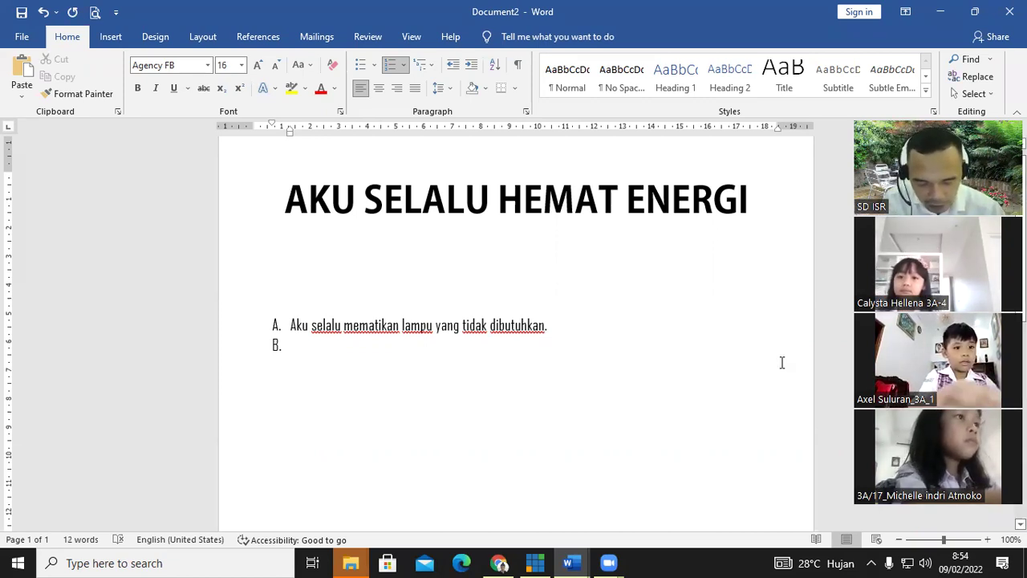
Step: Enter list item B as "Rumahku menggunakan lampu hemat listrik yang terang (bukan lampu pijar atau lampu dop)."
type("Rumahku menggunalka")
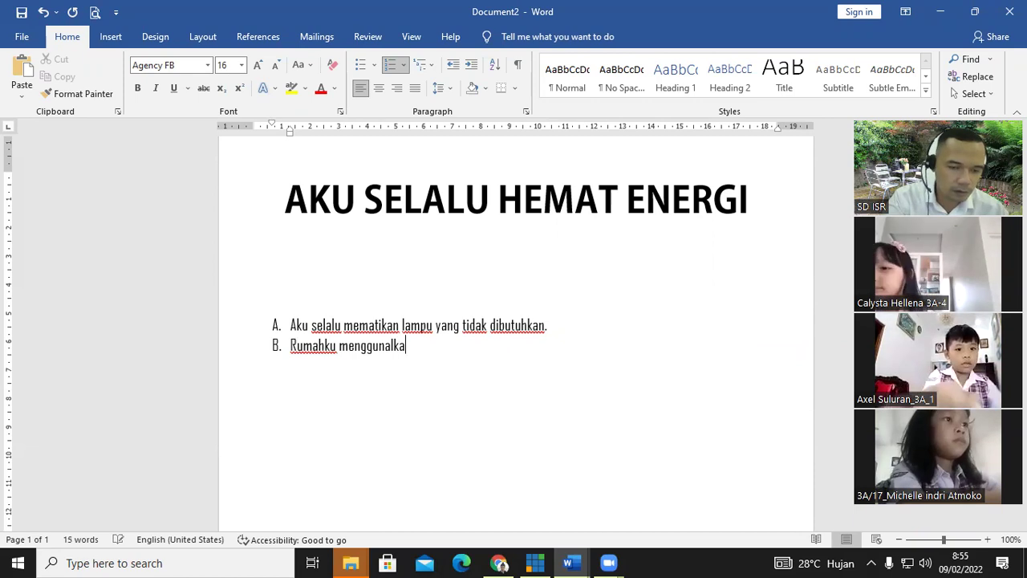
key("BackSpace")
key("BackSpace")
key("BackSpace")
type("k")
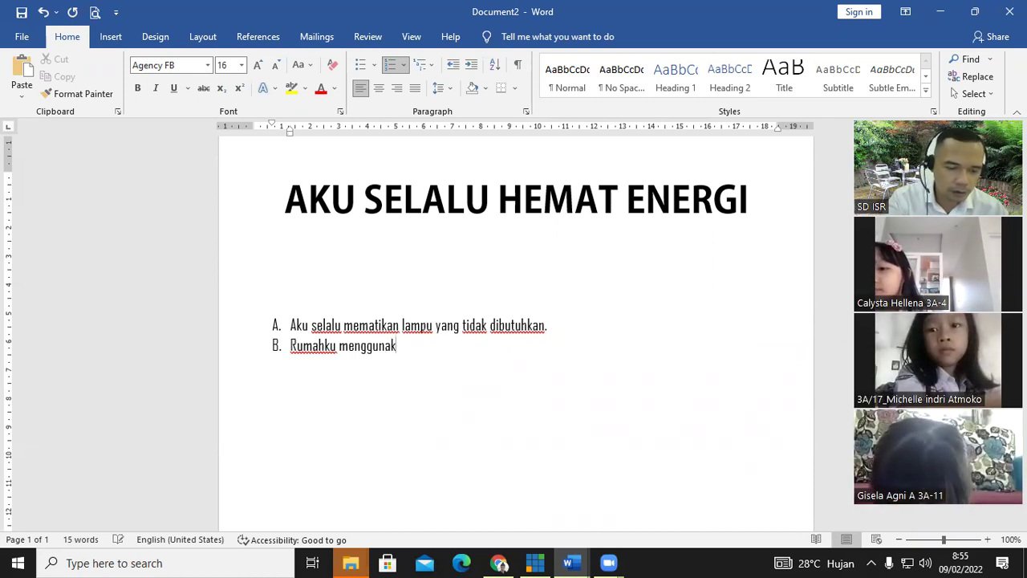
type("an lampu hemat listri")
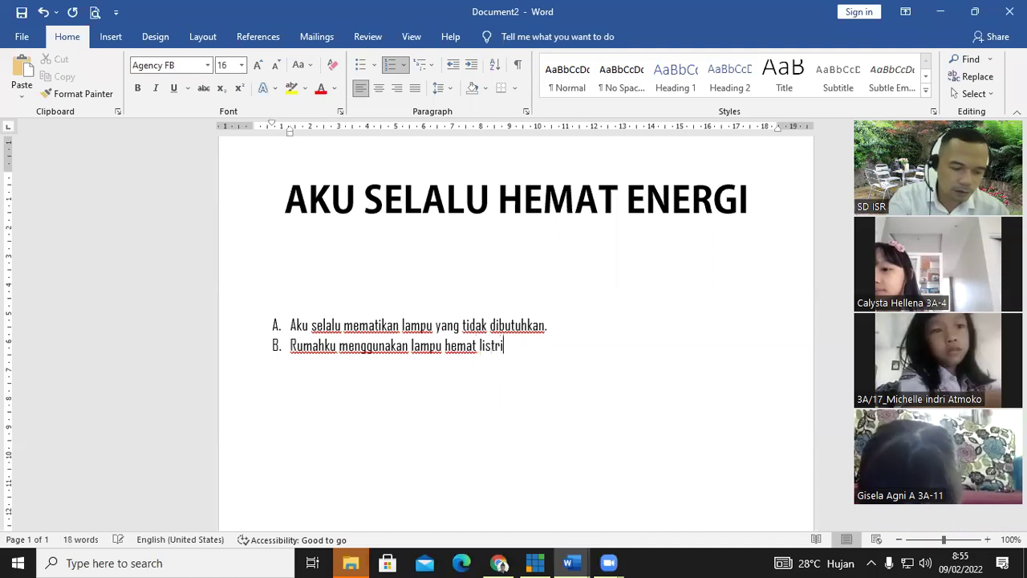
type("k yang terang")
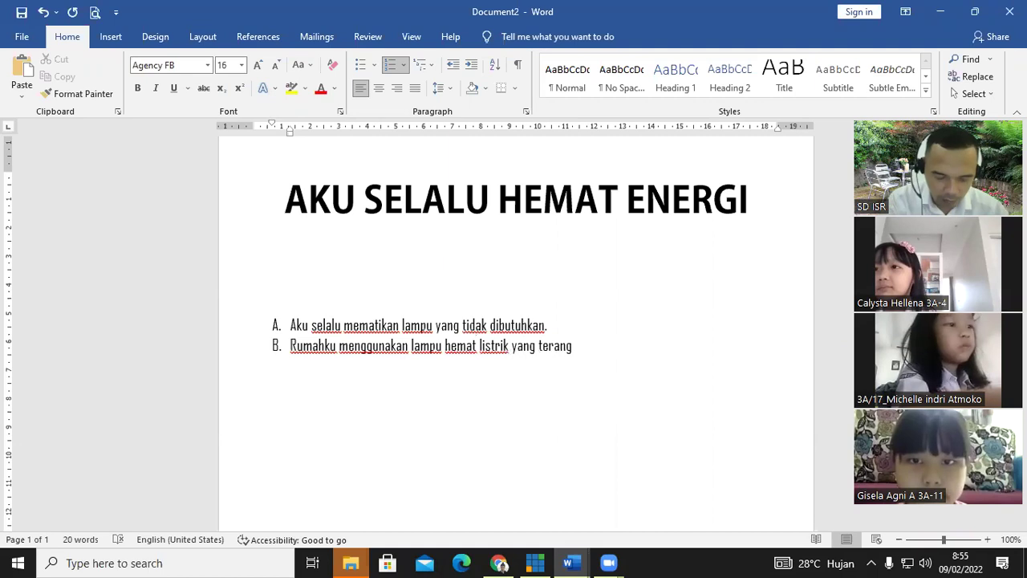
type(" (bu")
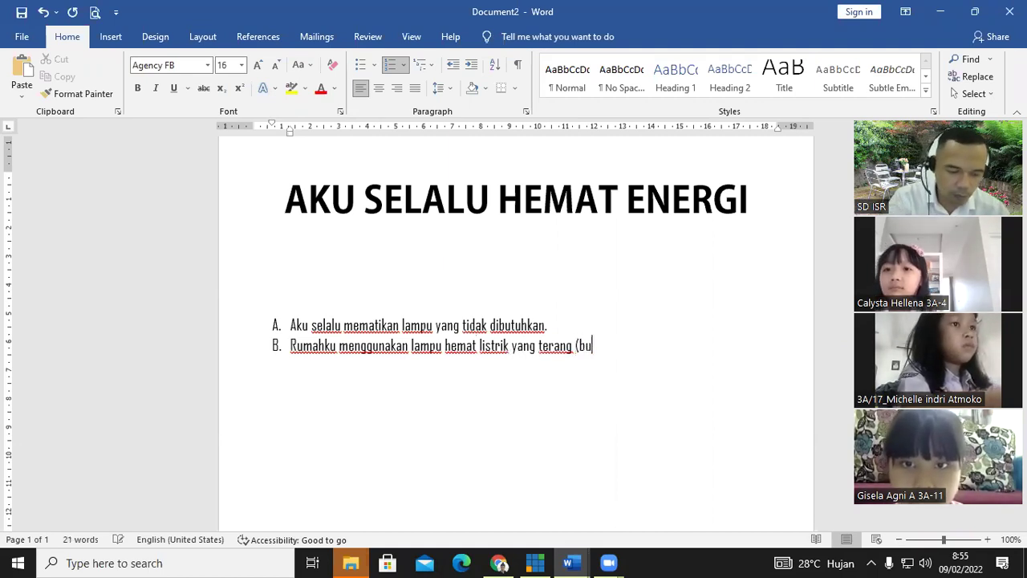
type("kan lampu")
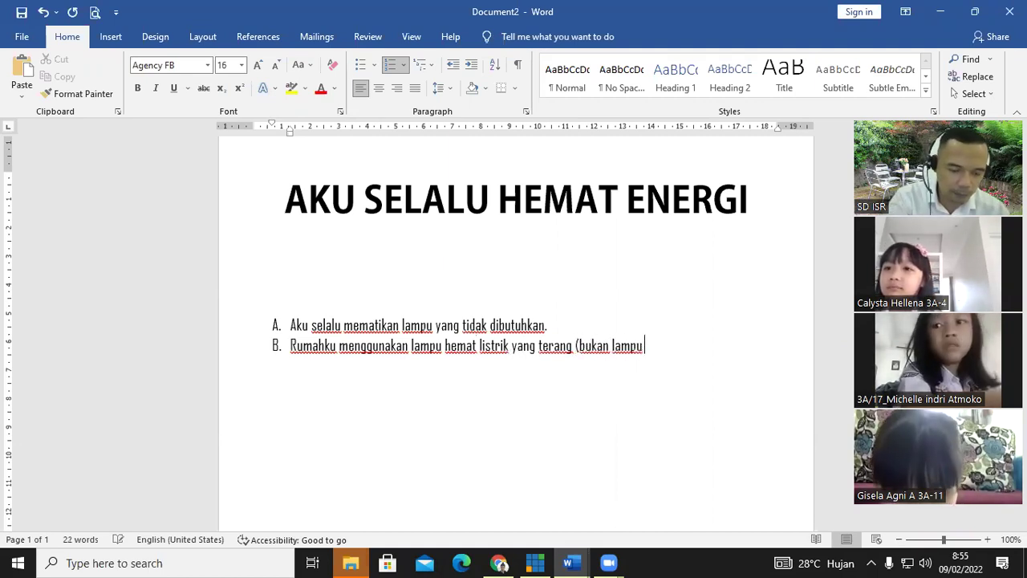
type(" pijar")
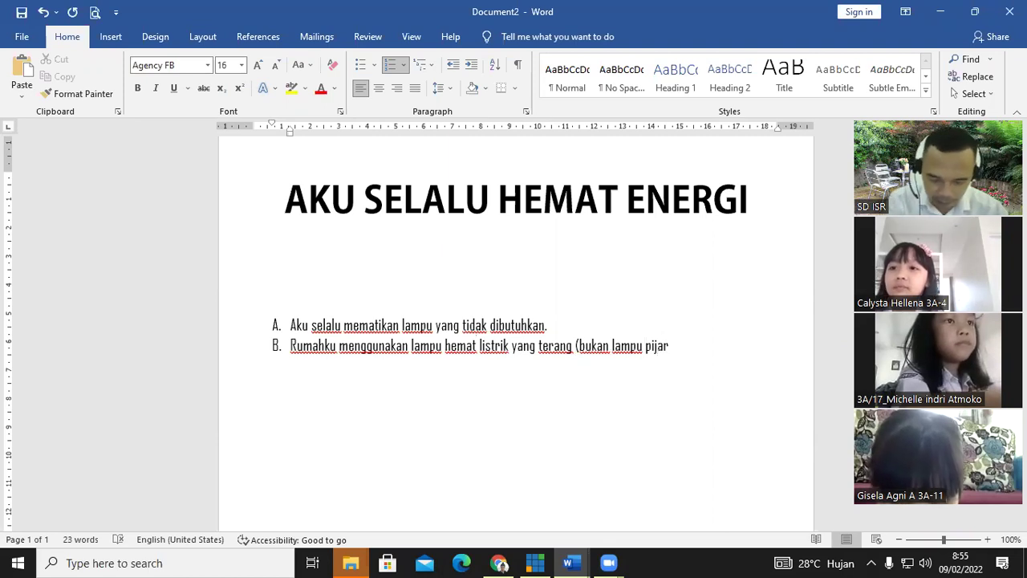
type(" atau lam")
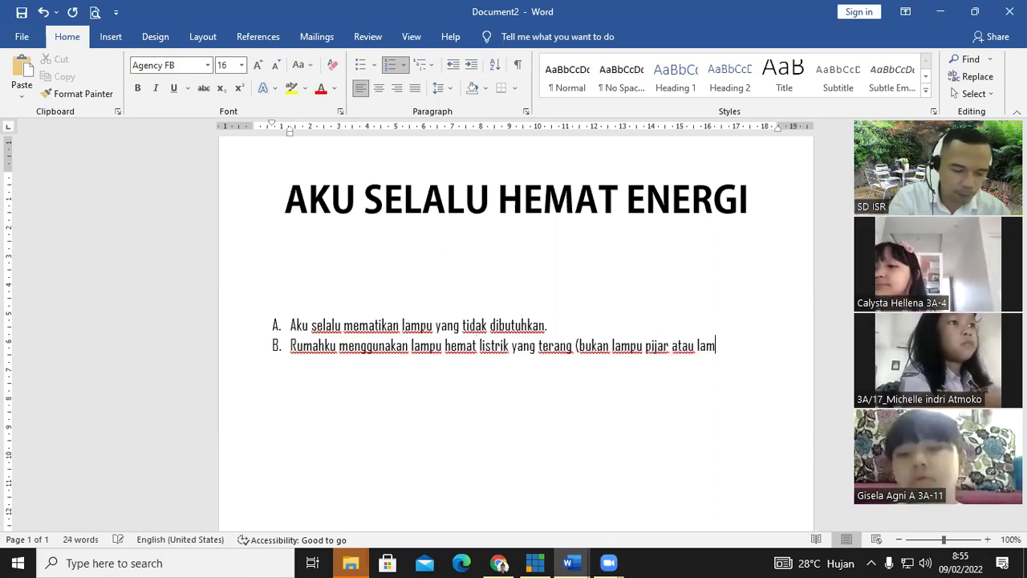
type("pu dop")
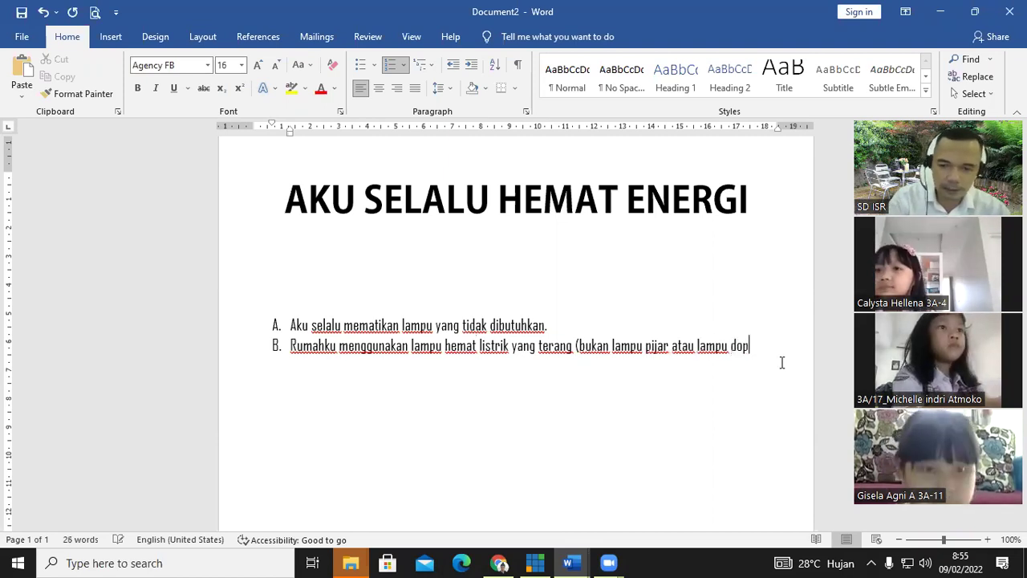
type(")")
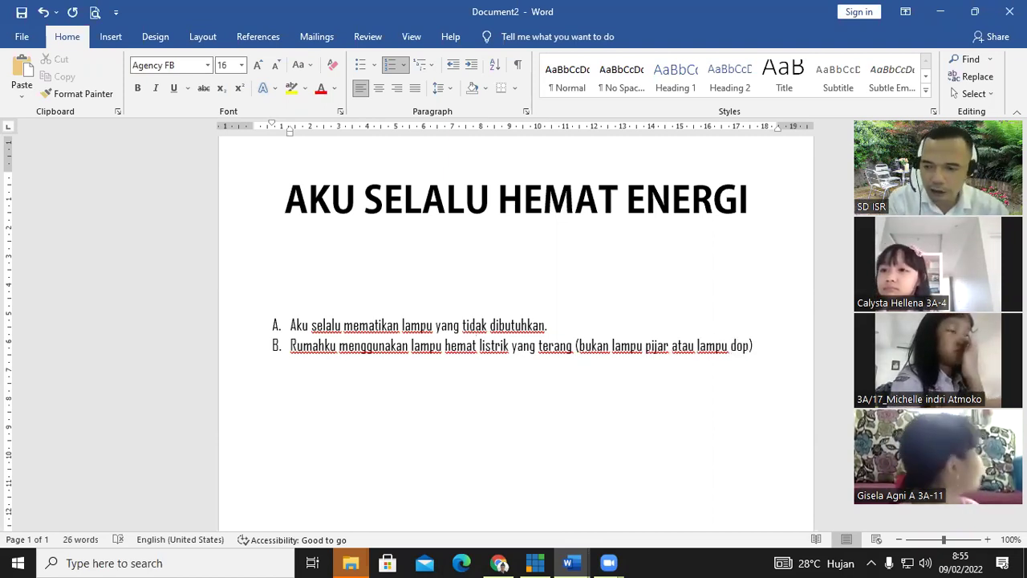
type(".")
key("Return")
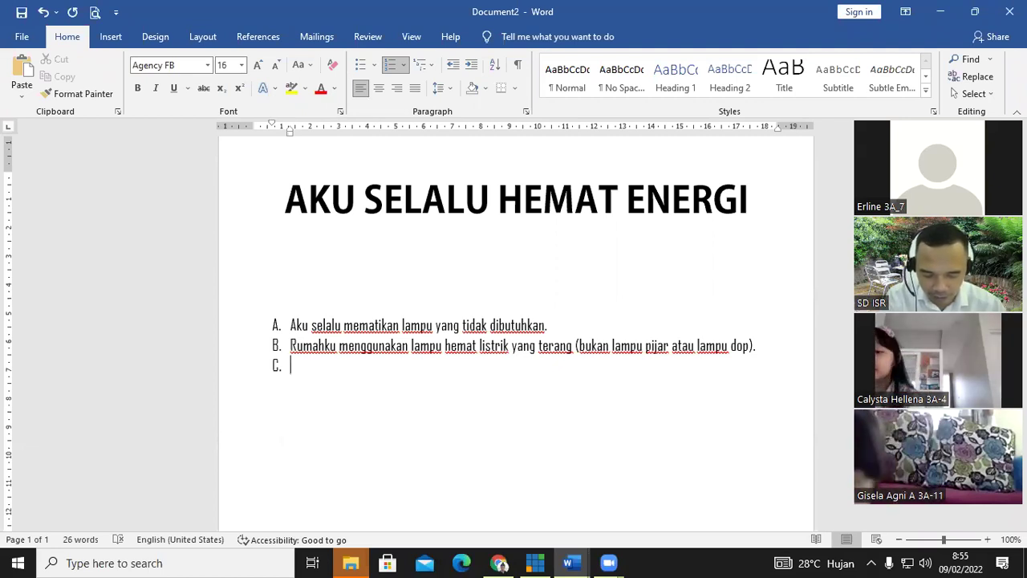
Step: Enter list item C as "Aku selalu mencabut steker listrik barang elektronik yang tidak digunakan."
type("A")
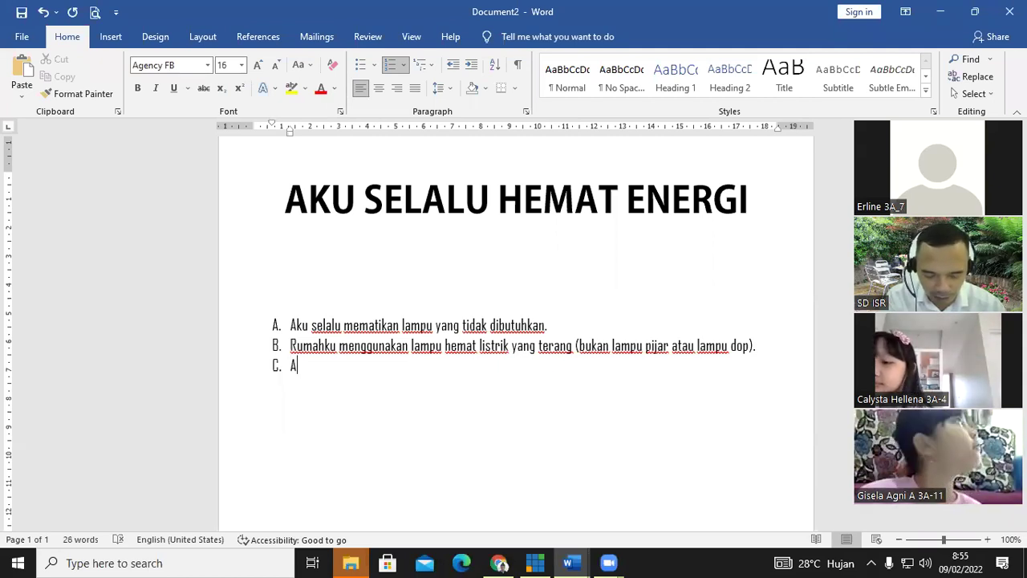
type("ku se")
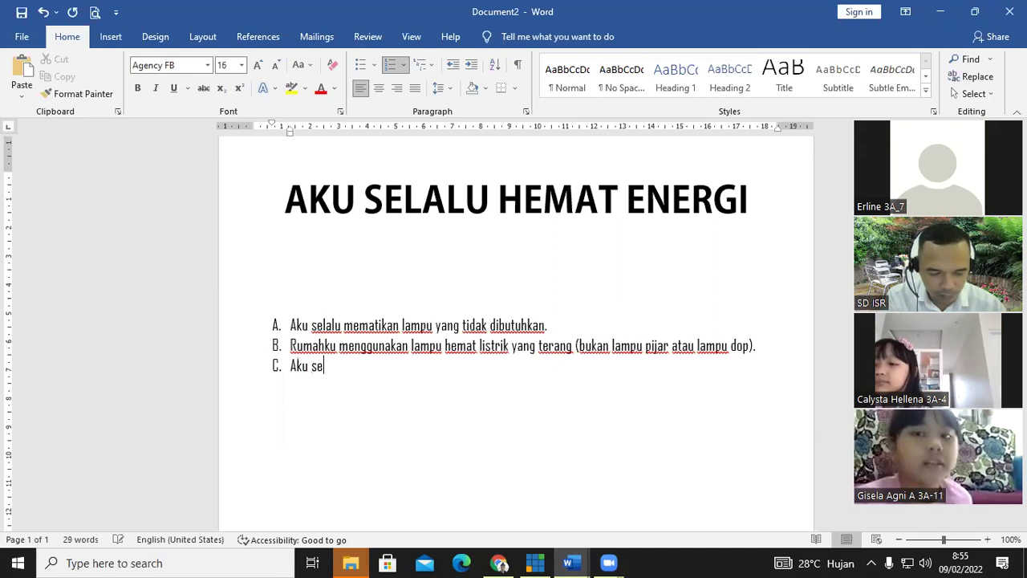
type("lalu mencab")
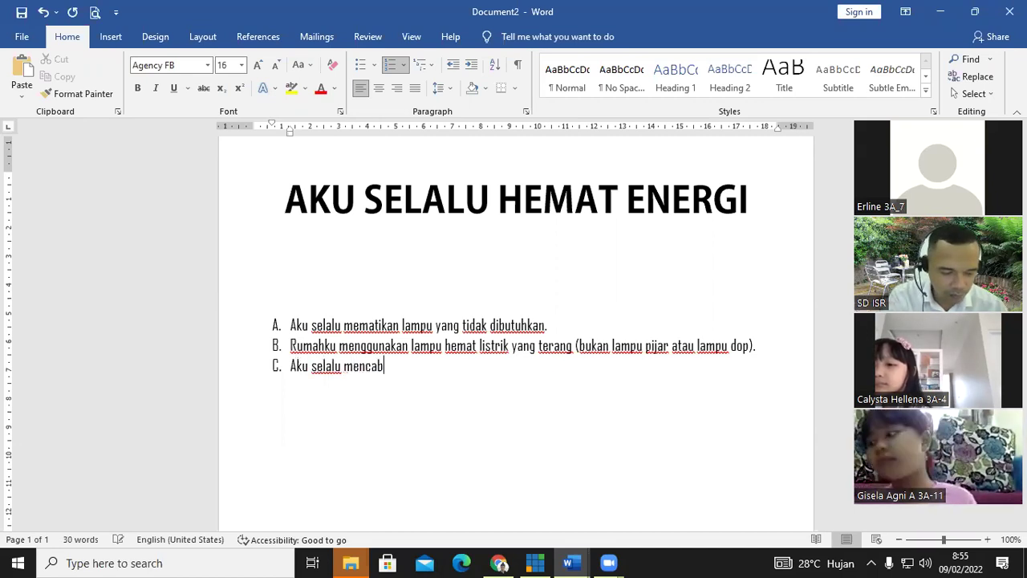
type("ut steker")
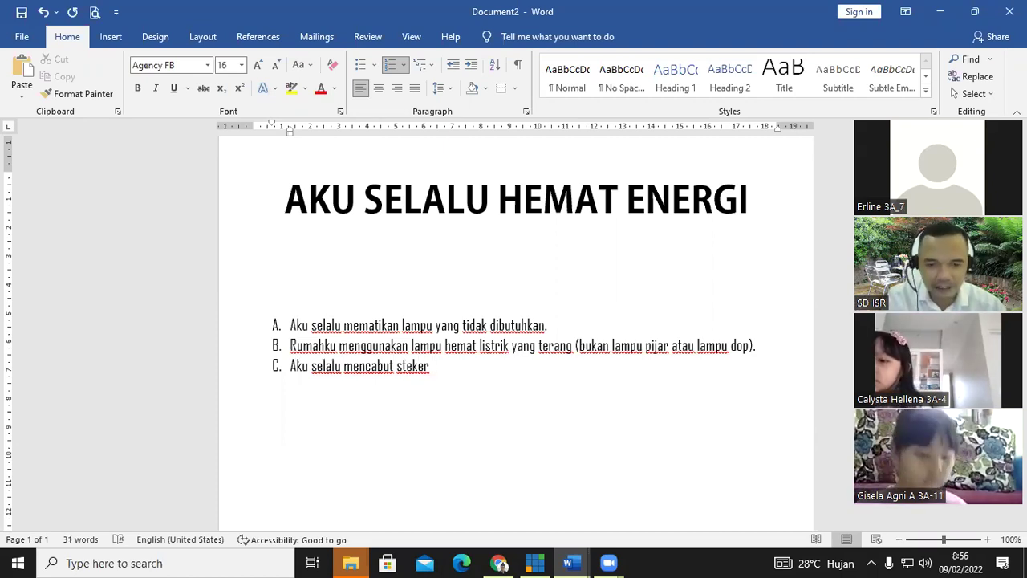
type("l")
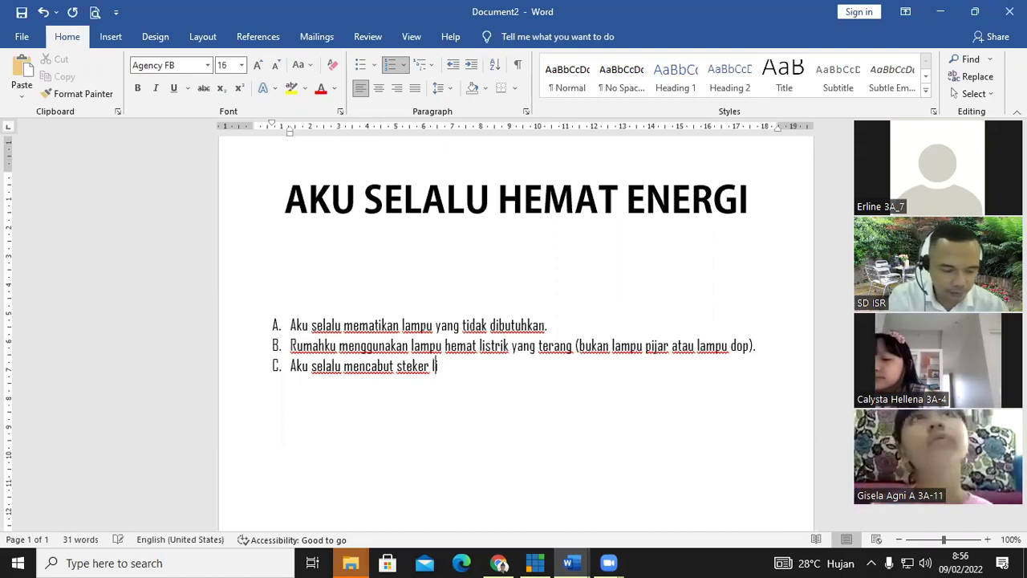
type("istrik")
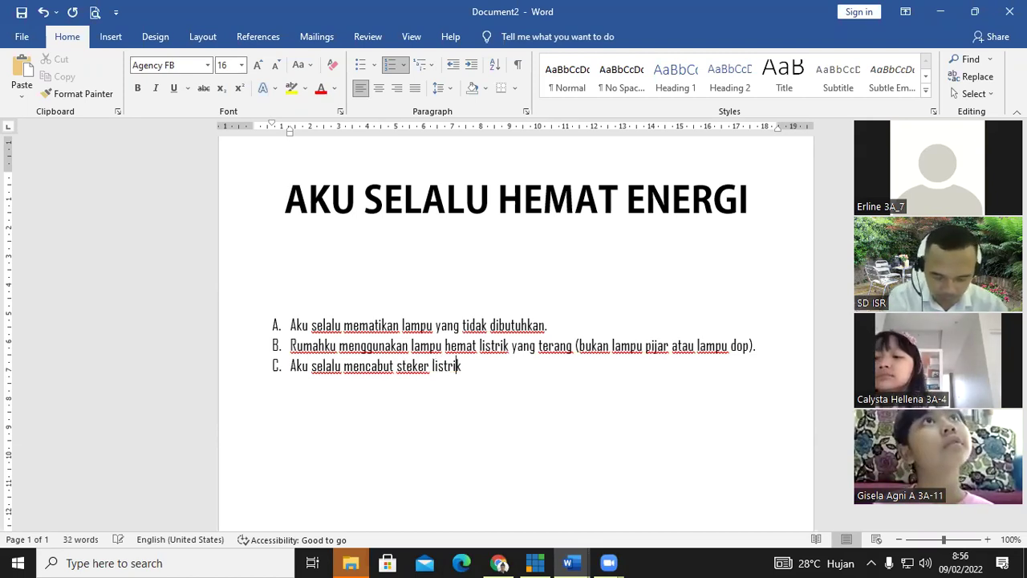
type(" barang e")
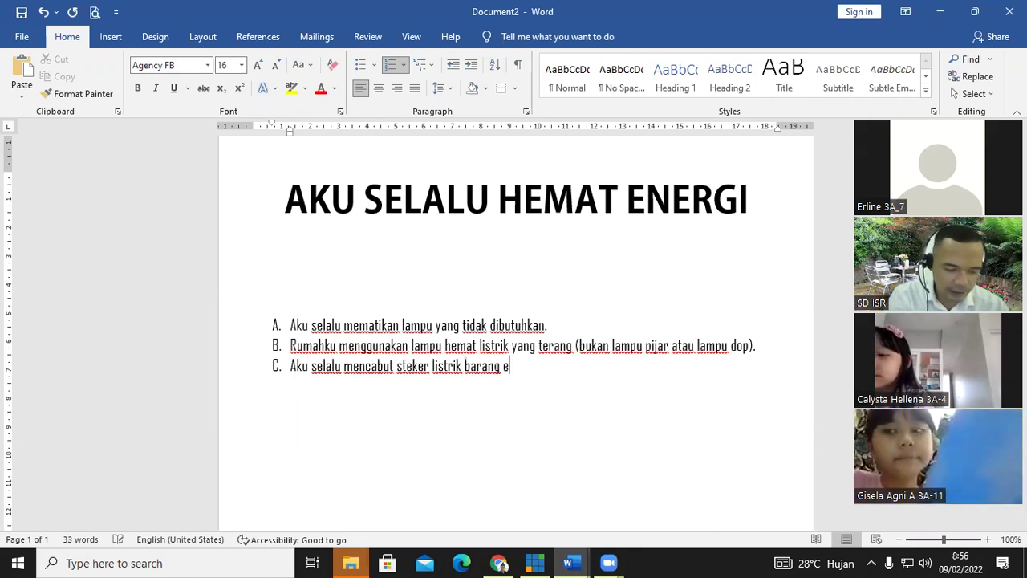
type("lektronik")
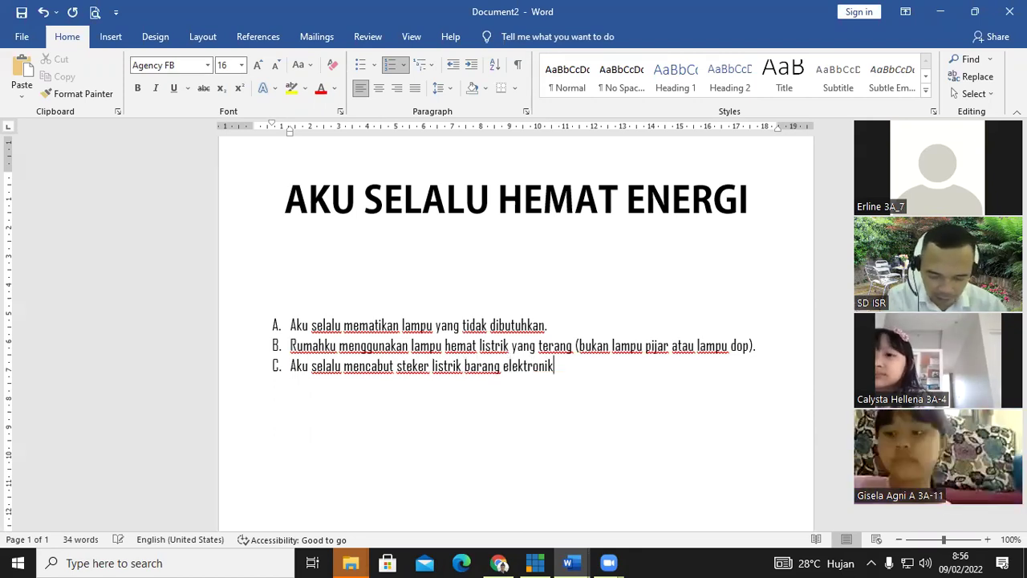
type(" yang t")
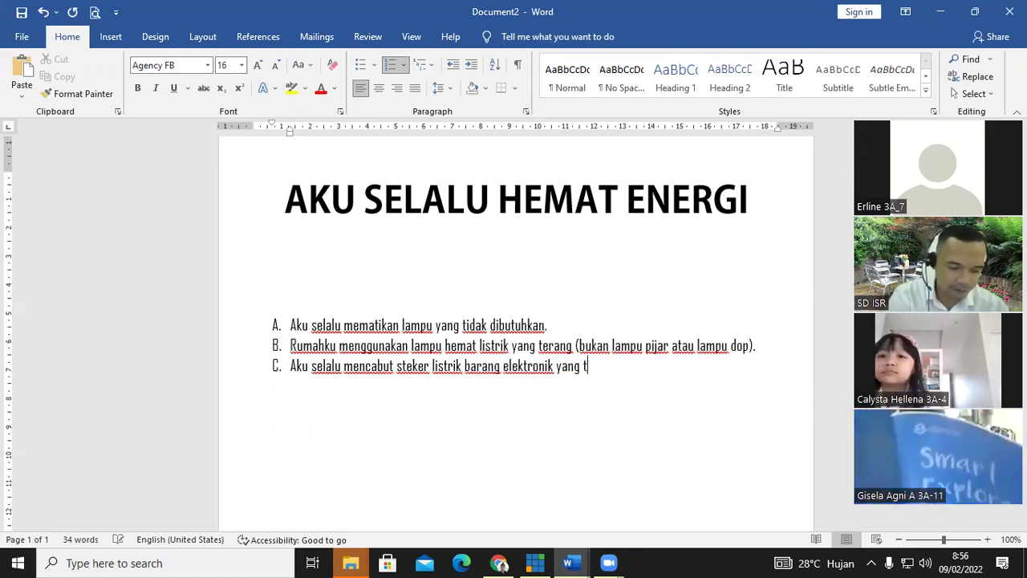
type("idak dig")
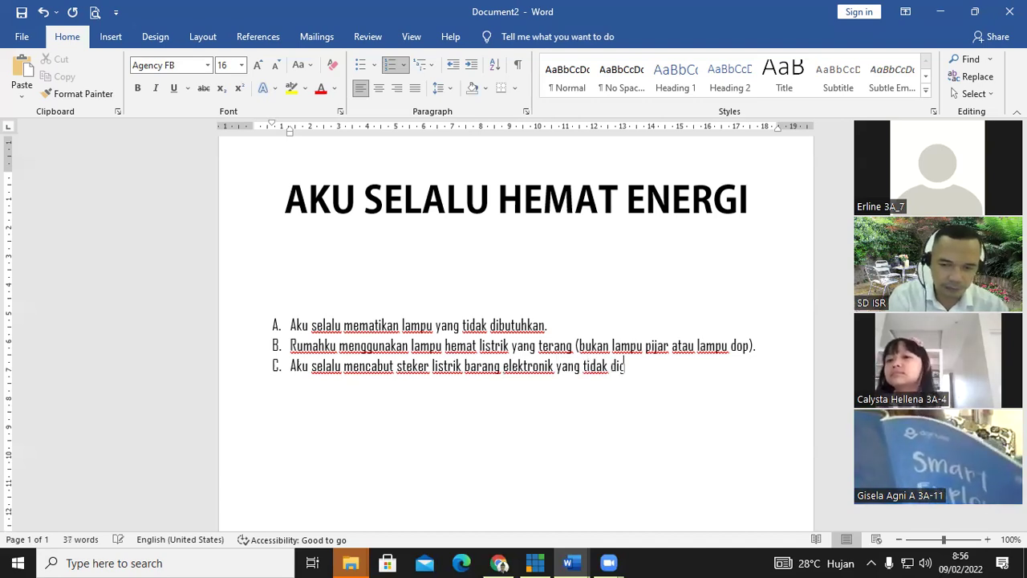
type("unakanm")
key("BackSpace")
type(".")
key("Return")
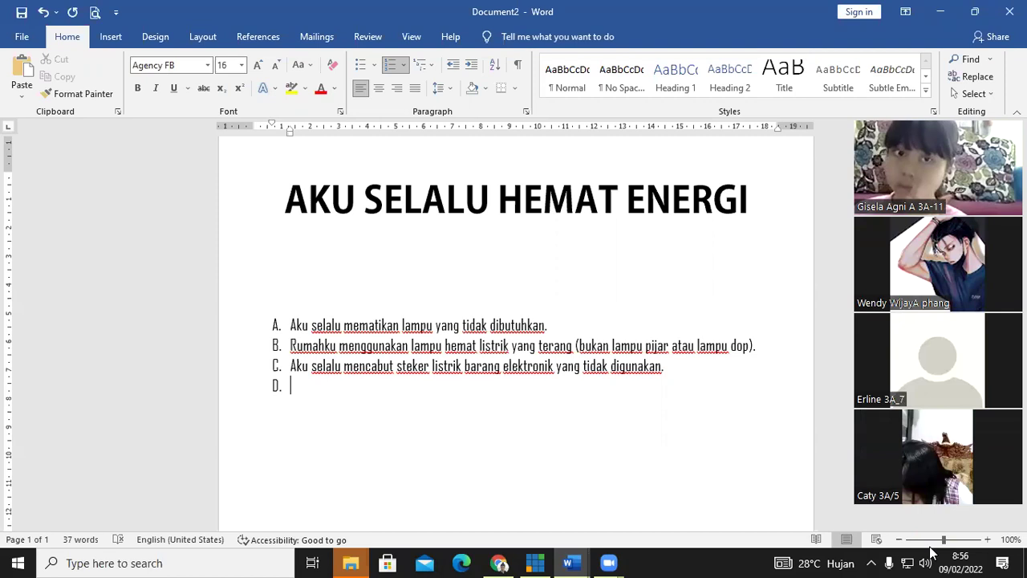
Step: Enter list item D as "Aku selalu mematikan lampu, TV, Radio dan peralatan listrik lainnya saat tidak digunakan."
type("Aku s")
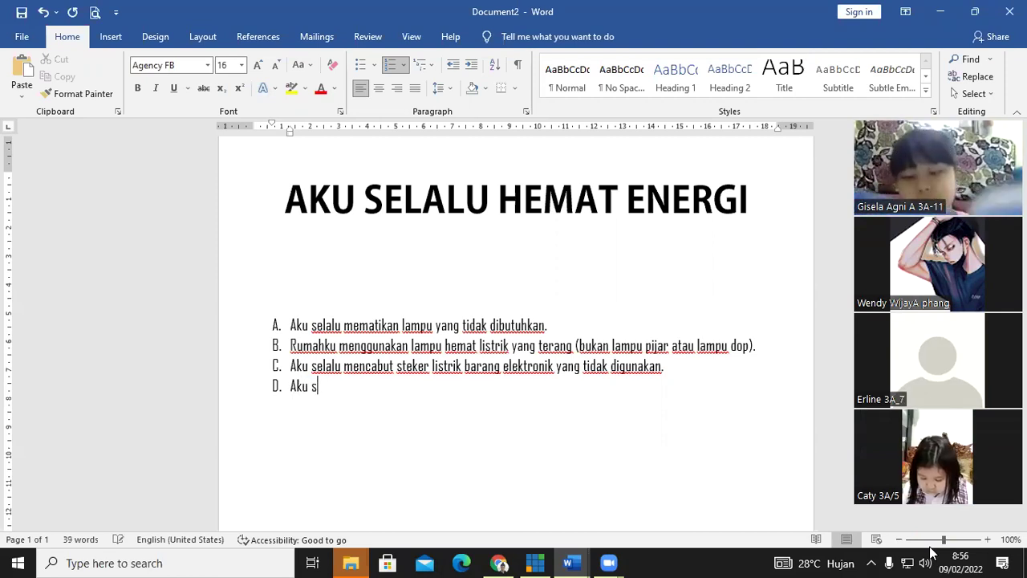
type("elalu mematik")
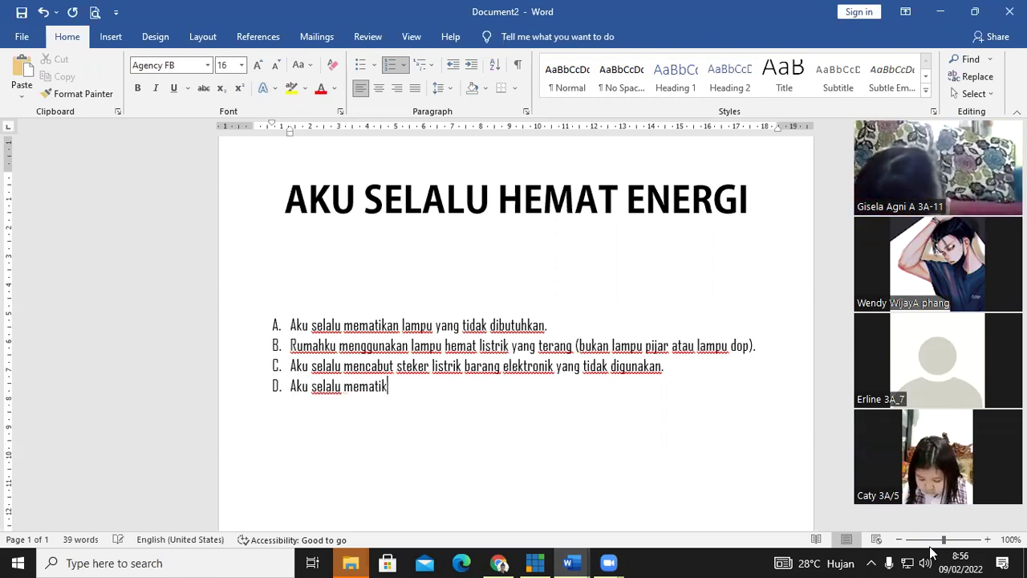
type("an lampu")
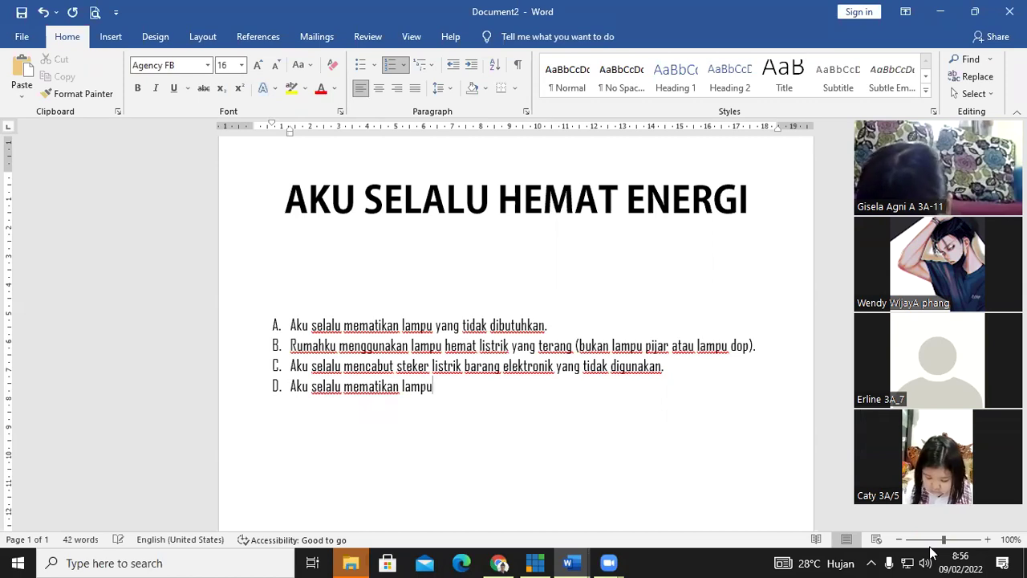
type(". TV. R")
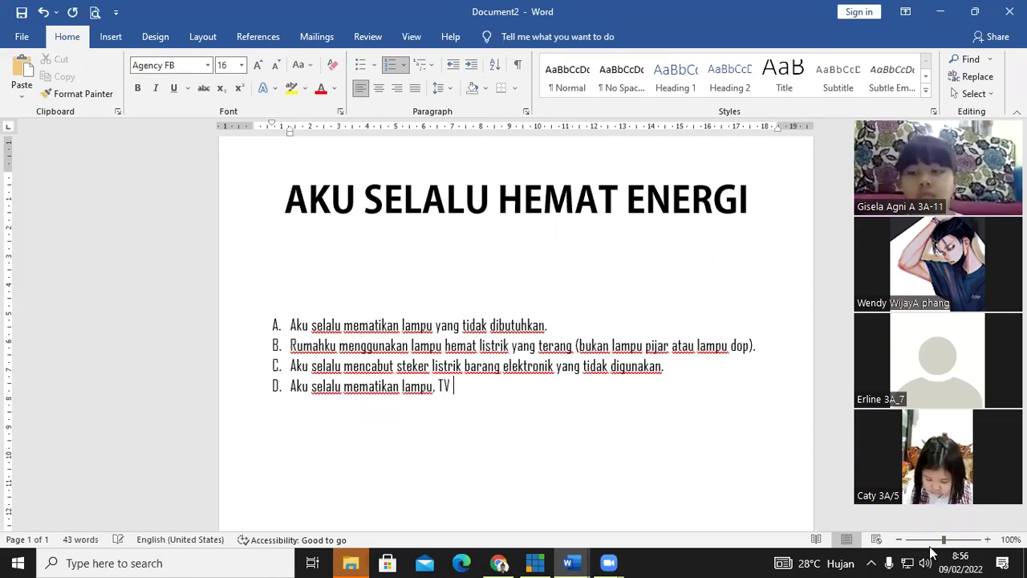
type("adio")
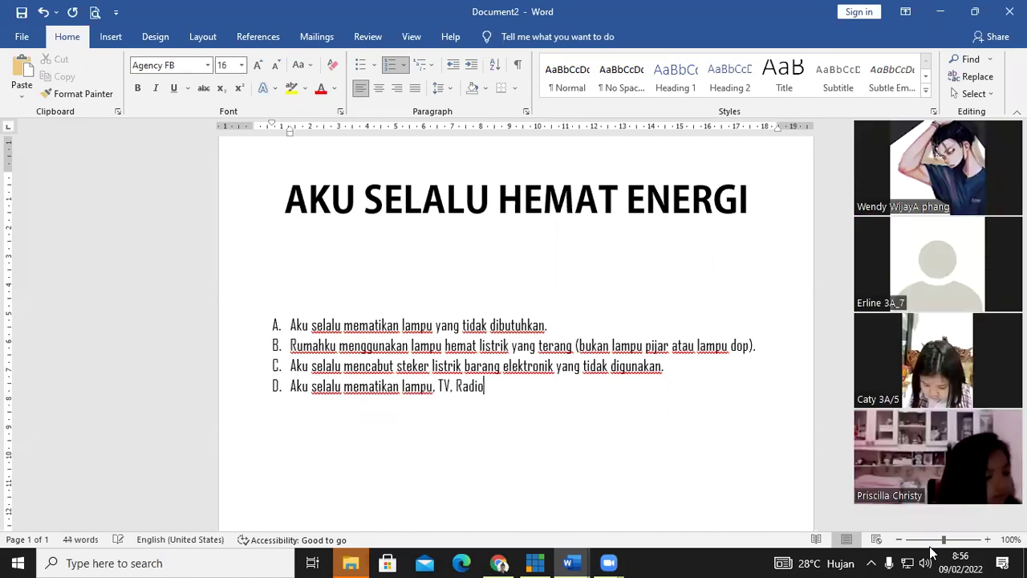
type(" dan peralatan listrik lainnya saat tidak digunak")
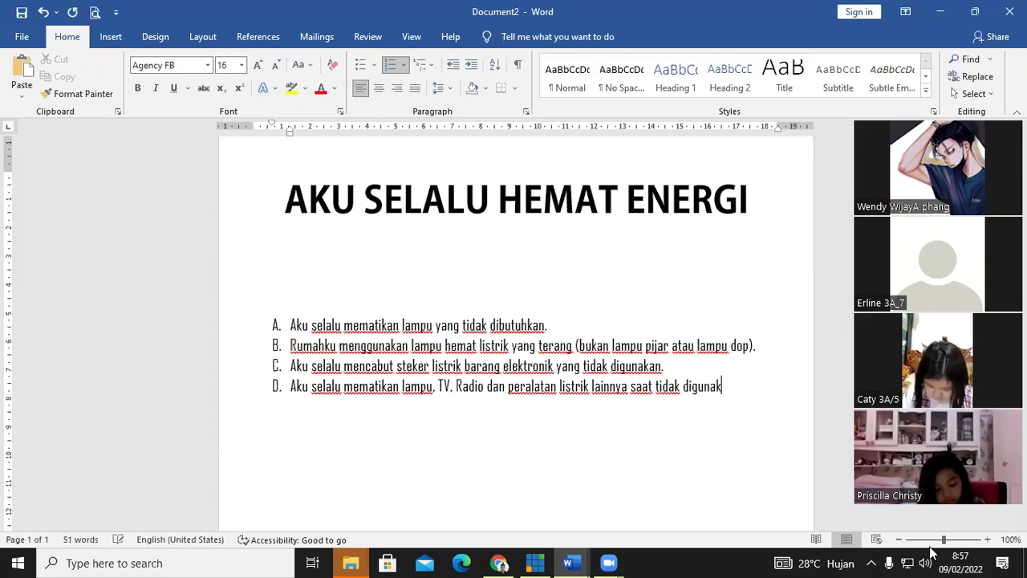
type("an.")
key("Return")
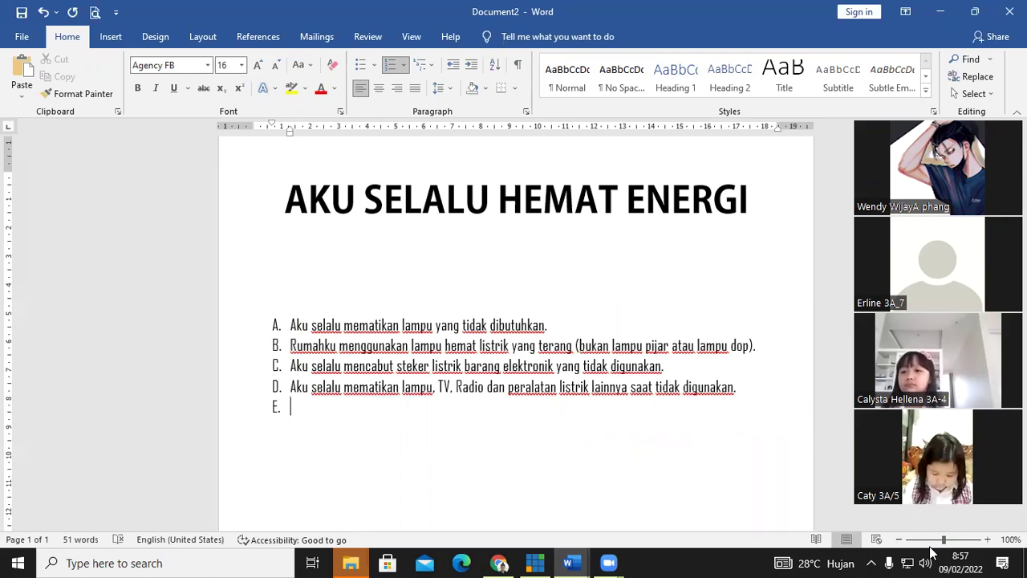
Step: Enter list item E as "Rumahku sudah menggunakan monitor LED."
type("Rumahk")
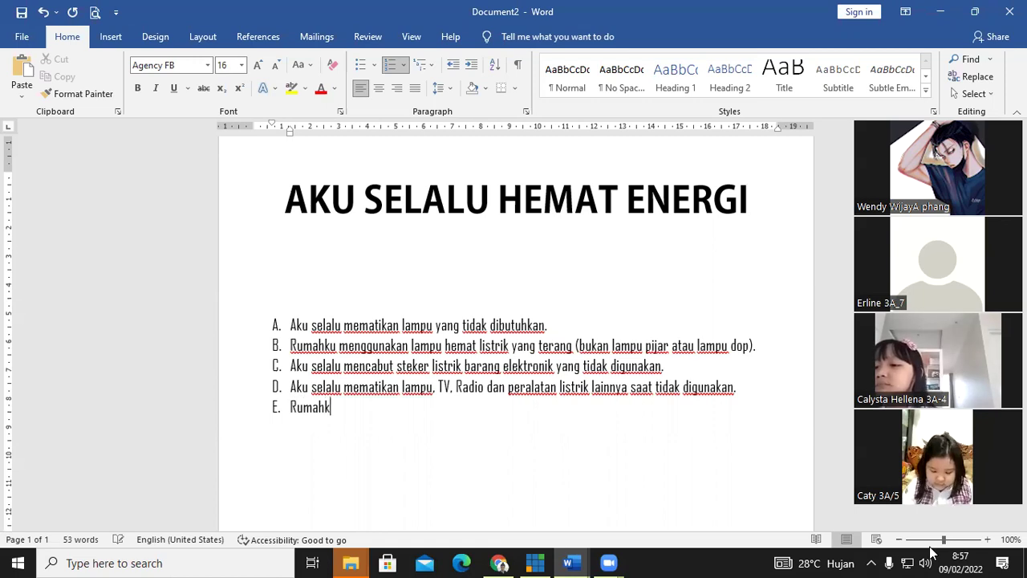
type("u sudah men")
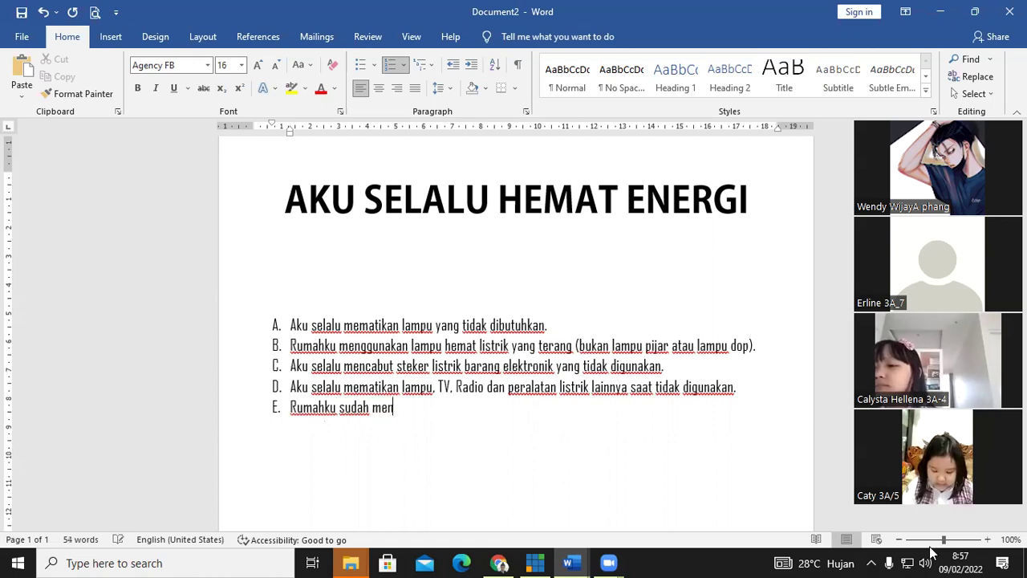
type("ggunakan ")
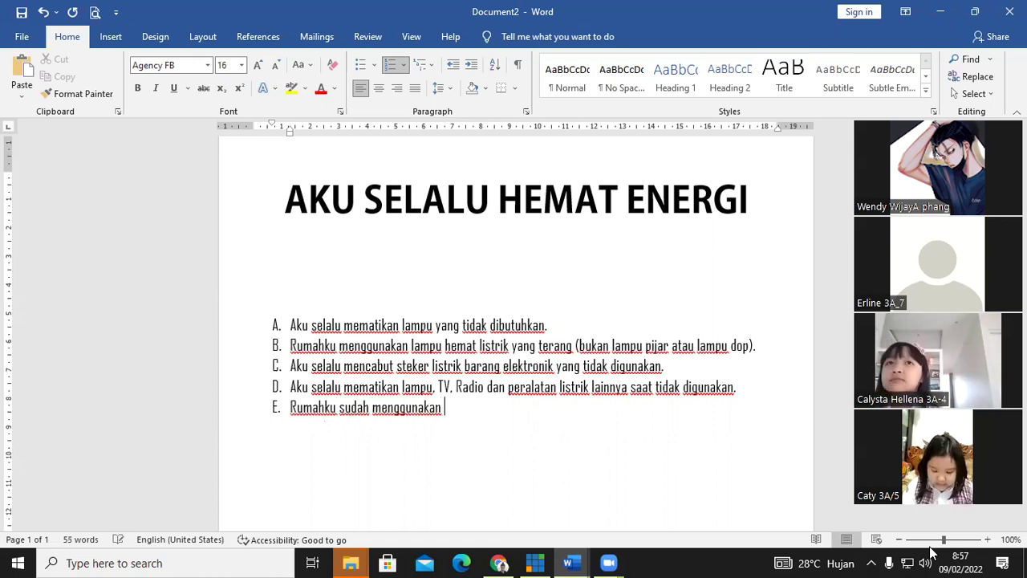
type("monitor ")
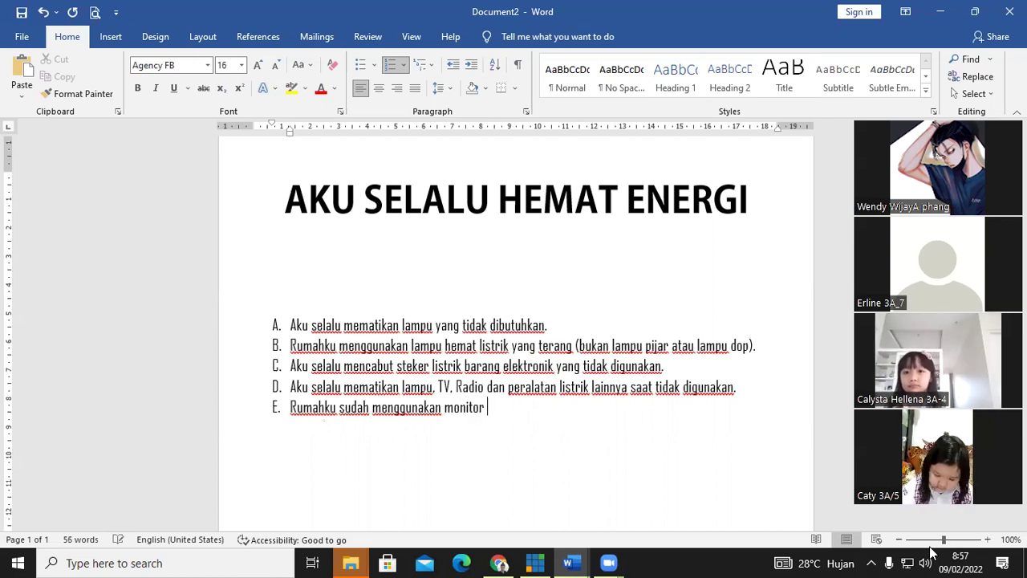
type("LED.")
key("Return")
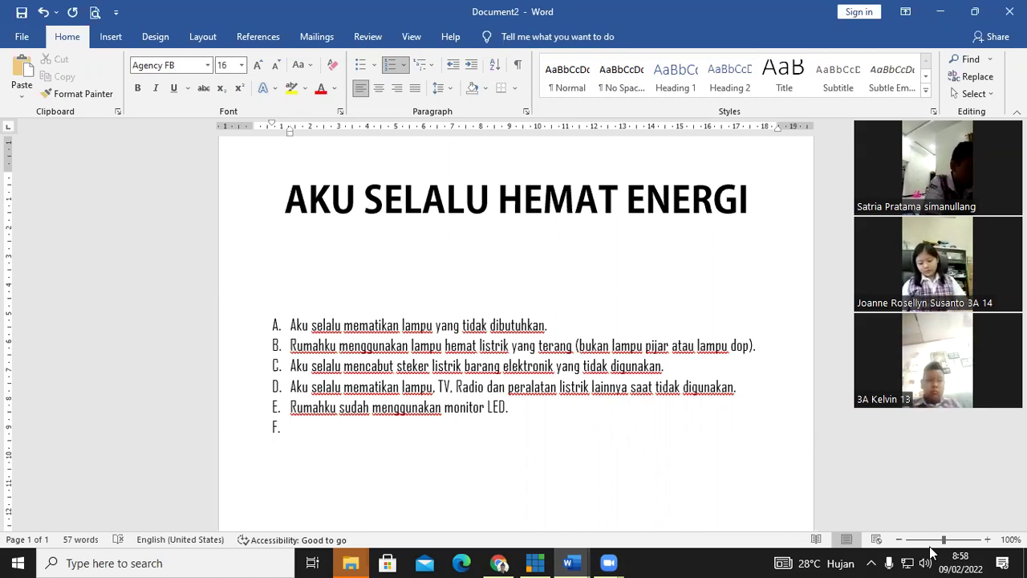
Step: Enter list item F as "Bila baterai ponselku habis, aku segera menchargernya dan tidak lupa mencabut charger ponsel saat indikator energi ponsel sudah penuh."
type("B")
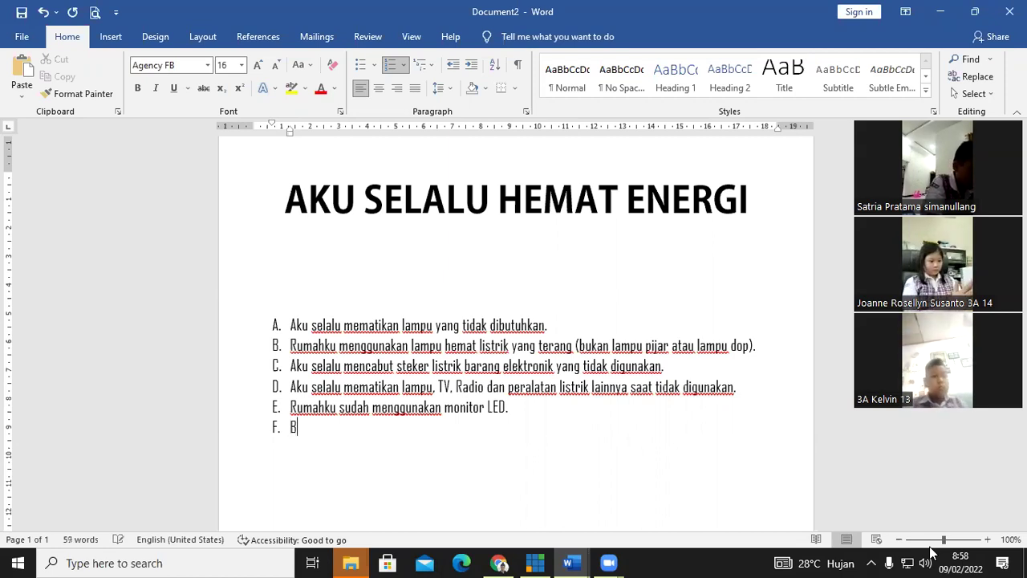
type("ila bate")
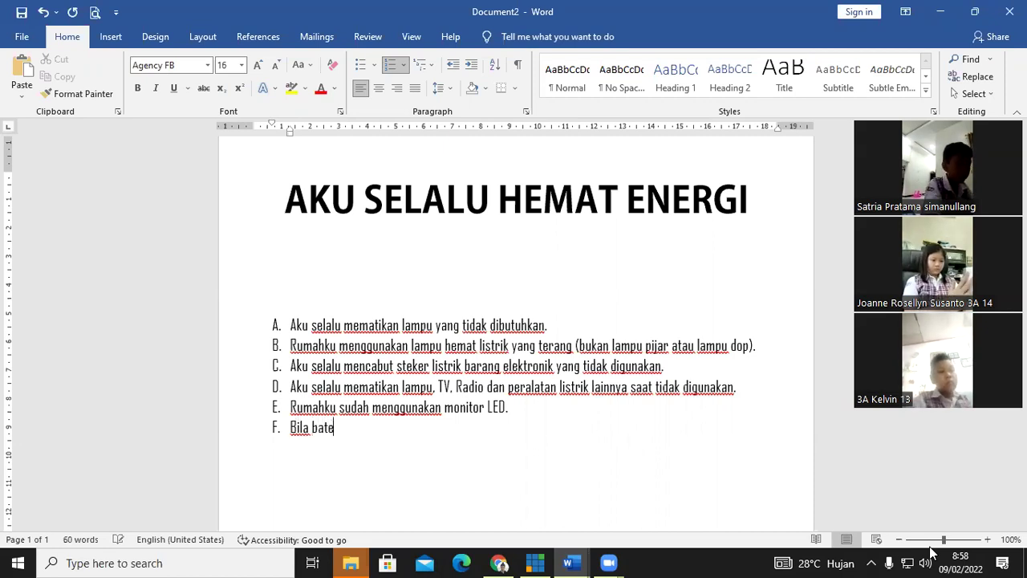
type("rai ponse")
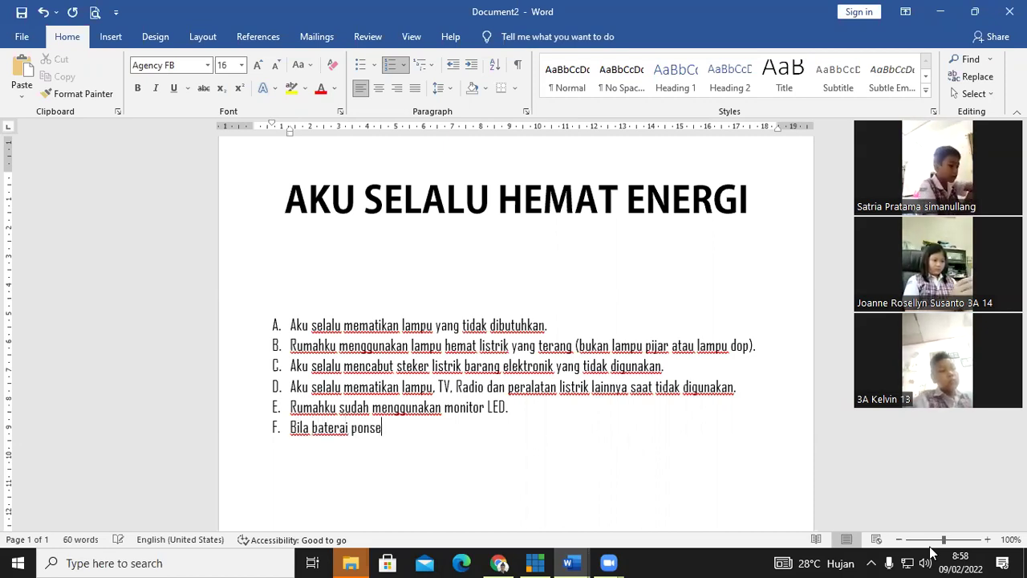
type("lku hab")
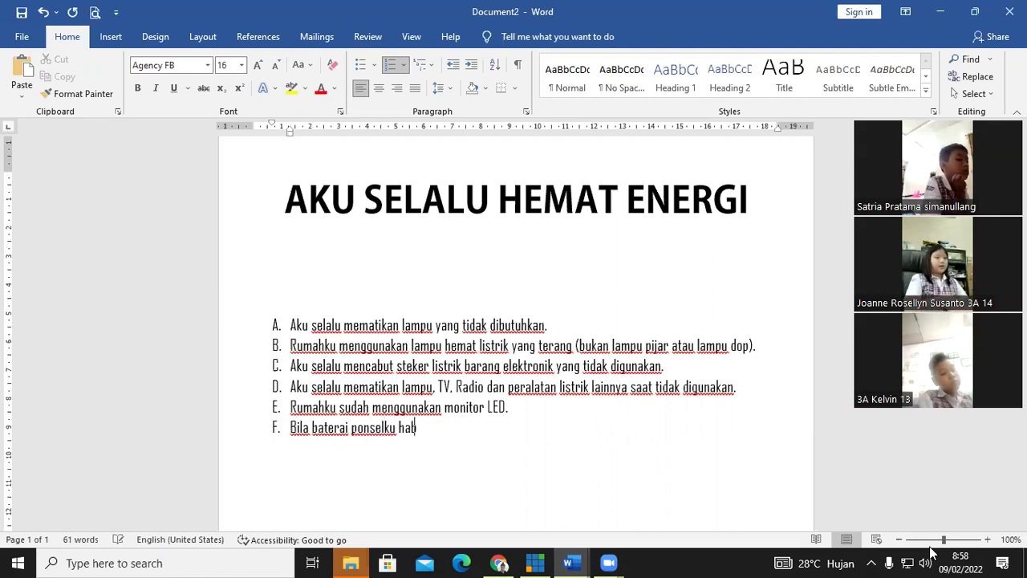
type("is, aku segera menchargern")
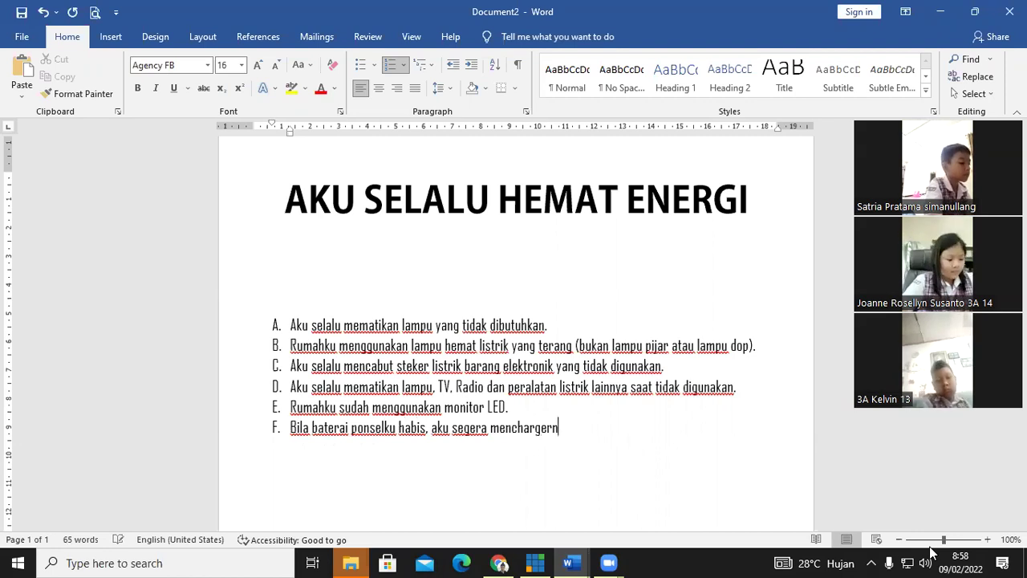
type("ya dan tidak lupa mencabu")
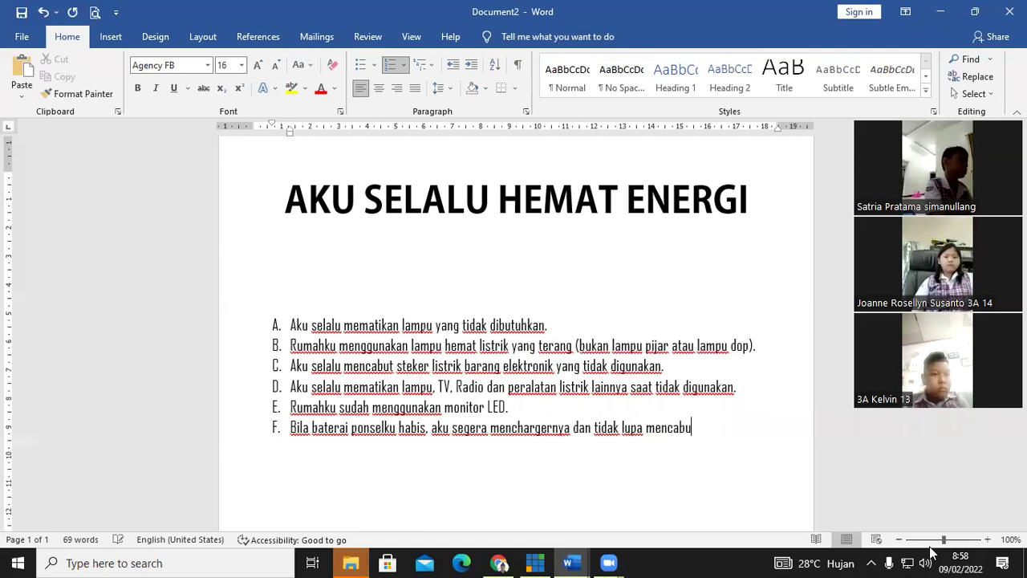
type("t charger ponsel saat indikator i")
key("BackSpace")
type("energi ponsel sudah penuh.")
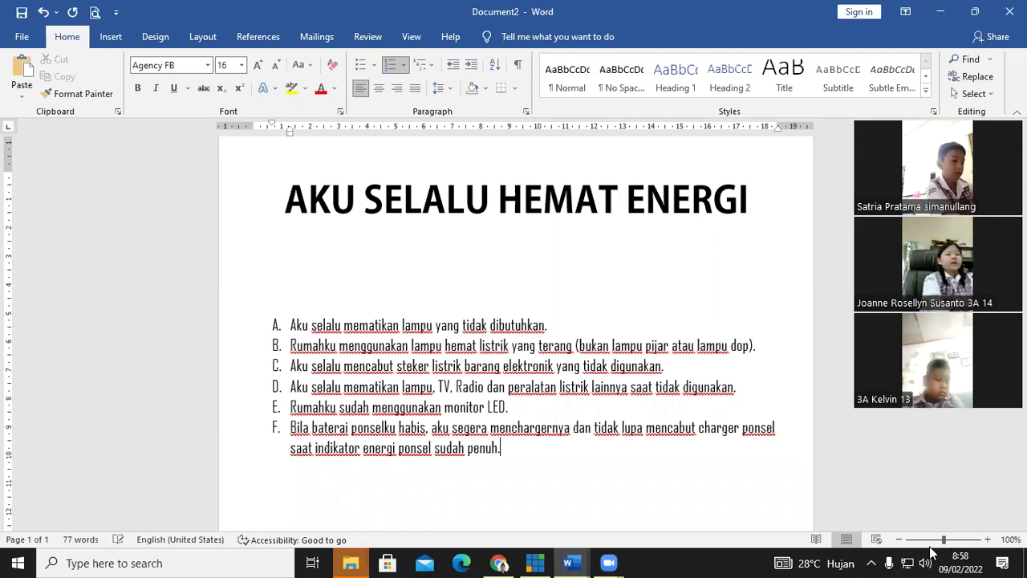
key("Return")
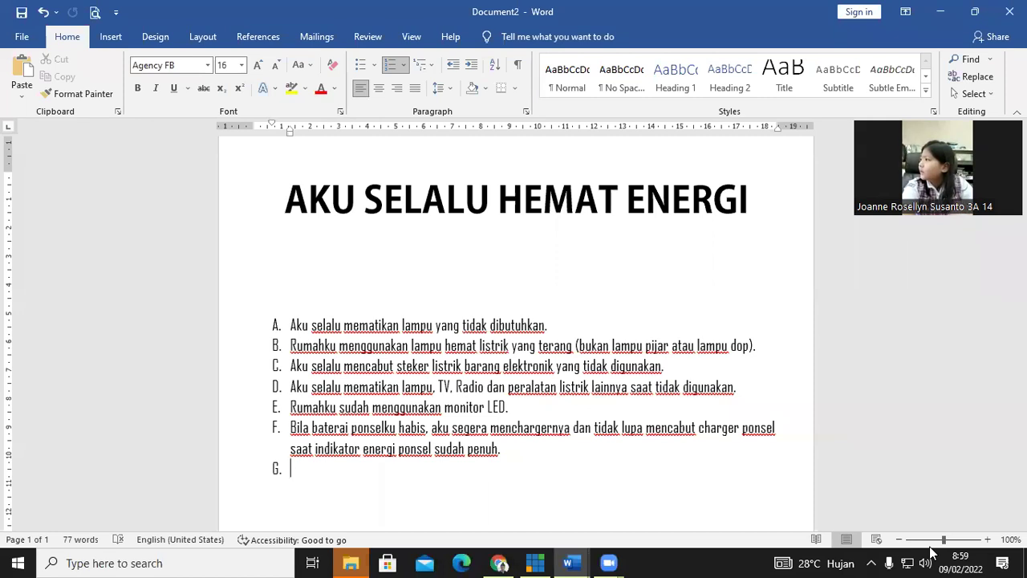
Step: Begin list item G with the sentence "Aku menyalakan AC hanya saat ada orang saja dan kondisi sedang panas."
type("Aku m")
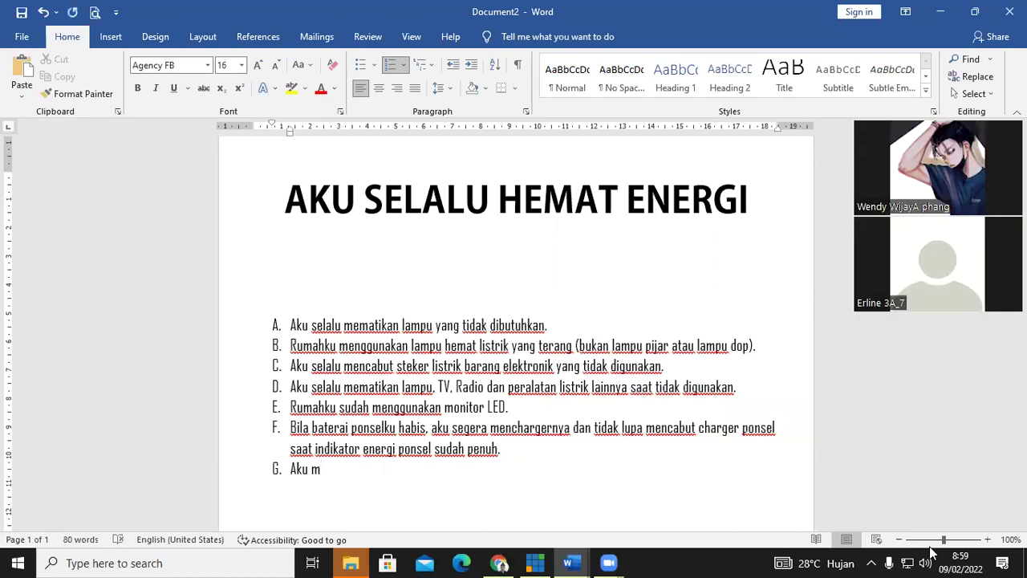
type("enyalakan AC hanya saa")
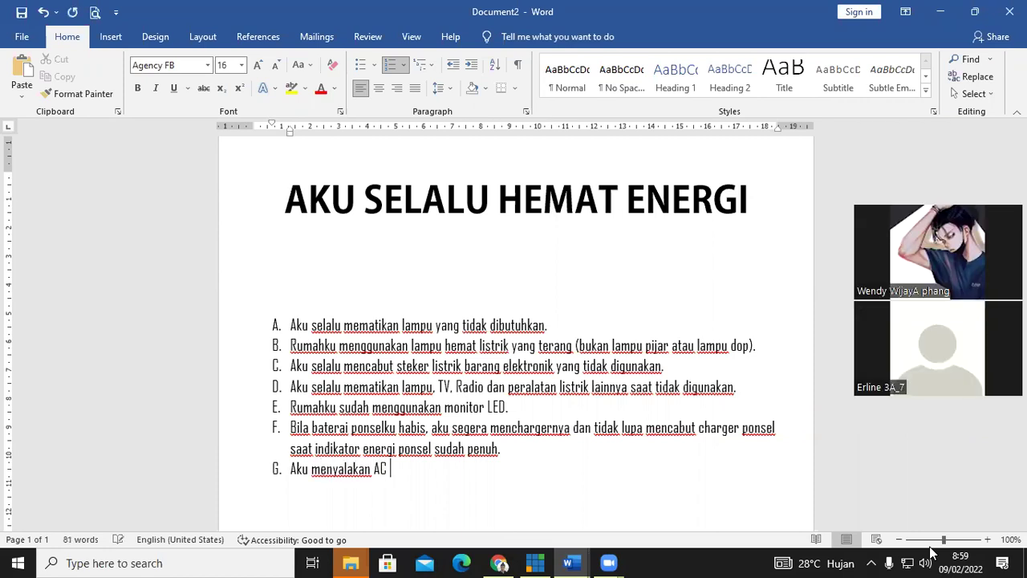
type("t ad")
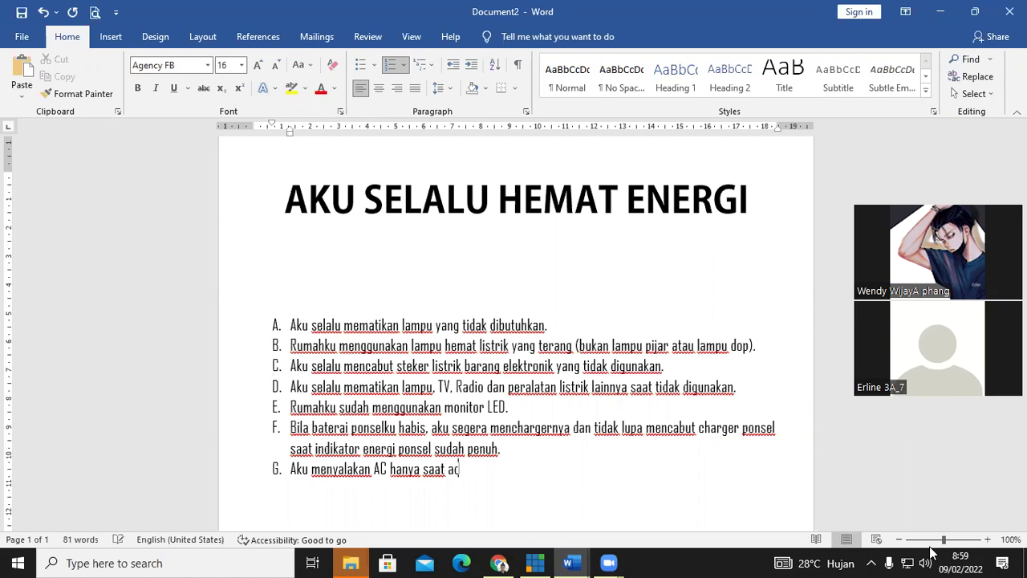
type("a orang saja")
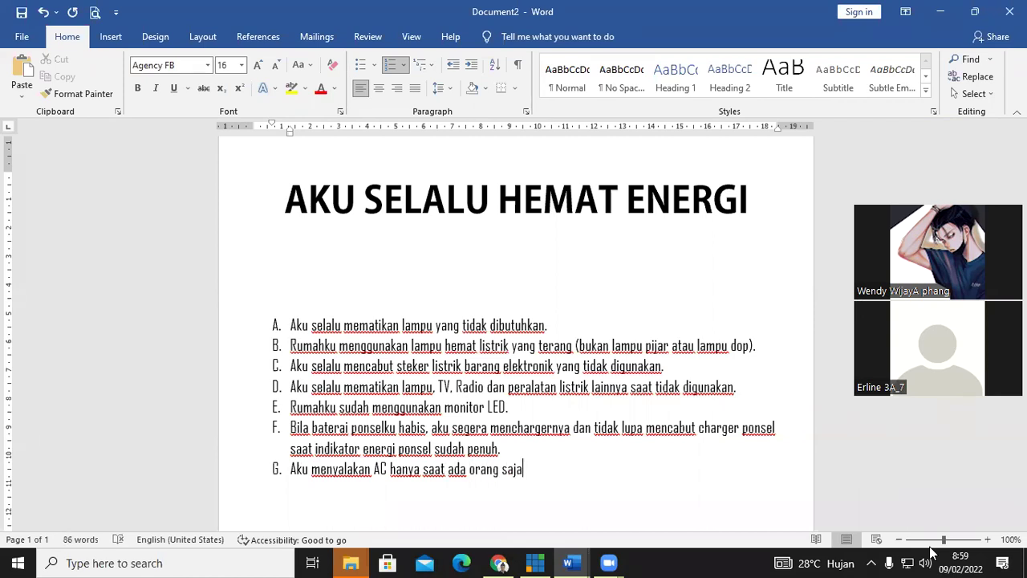
type(" dan kondisi d")
key("BackSpace")
key("BackSpace")
type("sedang ")
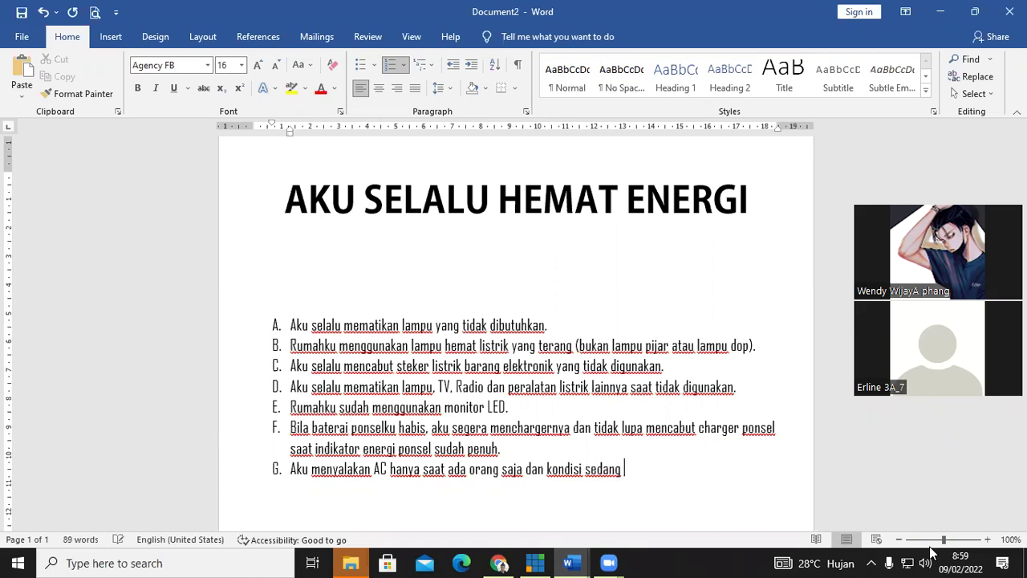
type("panas. Akupun")
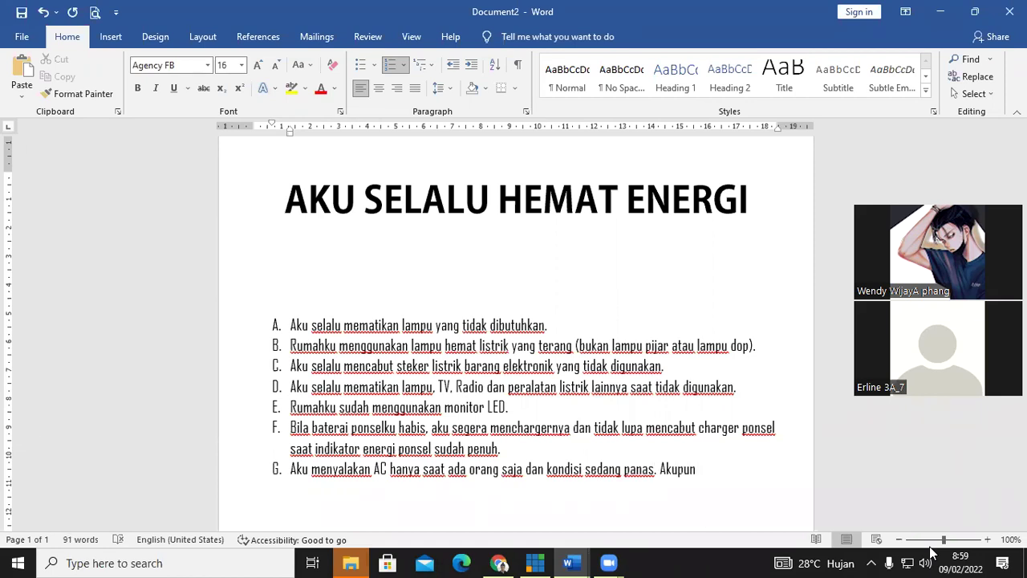
Step: Complete list item G with a second sentence reading "Aku pun tidak lupa menutup semua pintu dan jendela."
key("Left")
key("Left")
key("Left")
key("Right")
key("Right")
key("Right")
type("tidak lupa menutu")
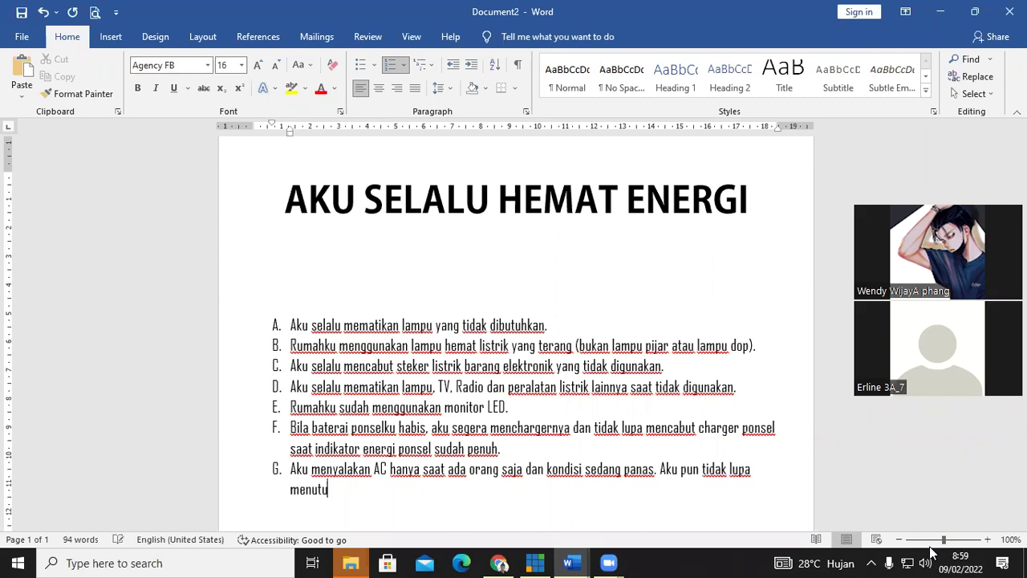
type("p semua pint")
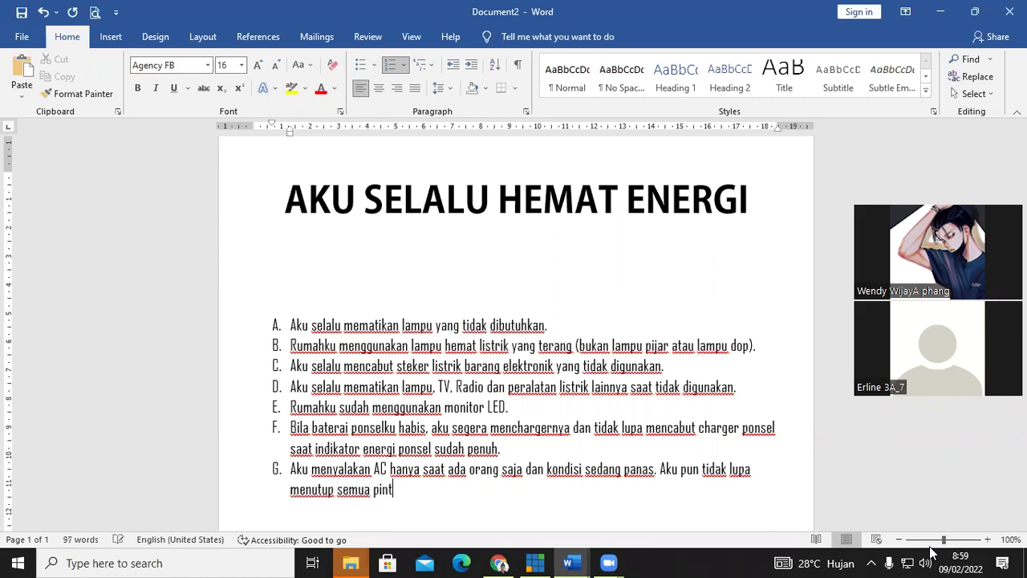
type("u dan jendela.")
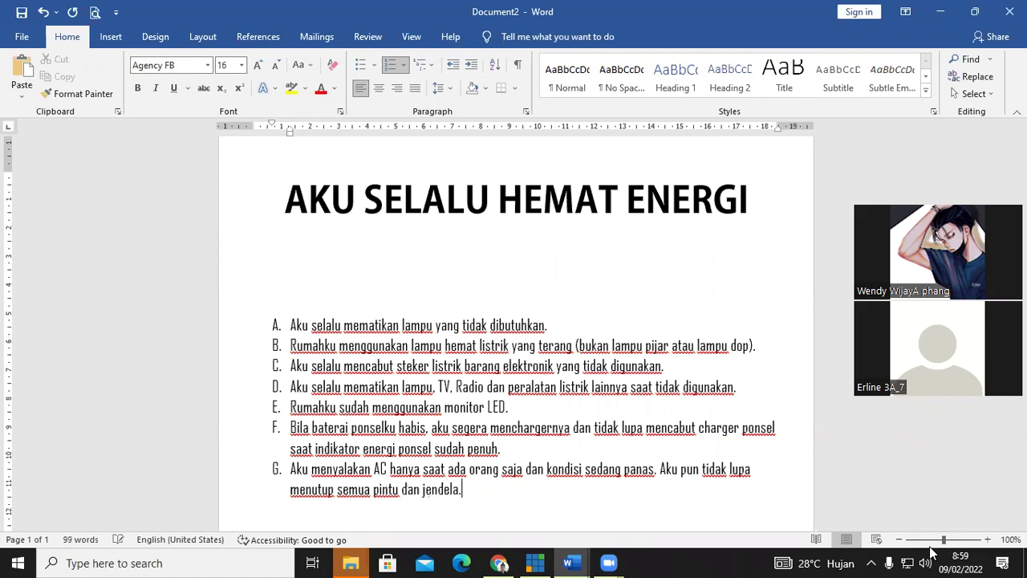
key("Return")
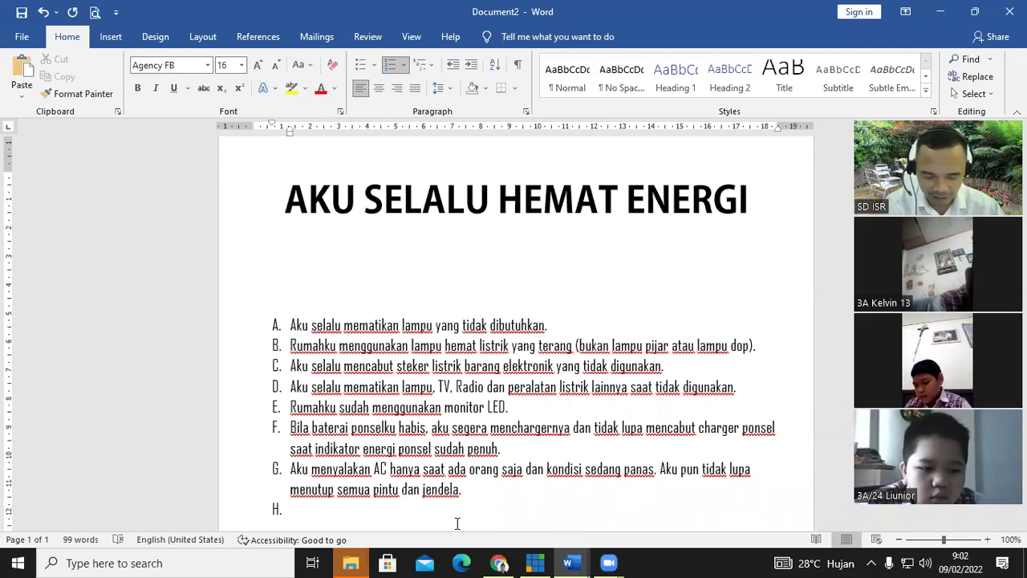
Step: Begin list item H with "Rumahku sudah menggunakan tangka penampungan air dan selalu menyalakan pompa air"
type("R")
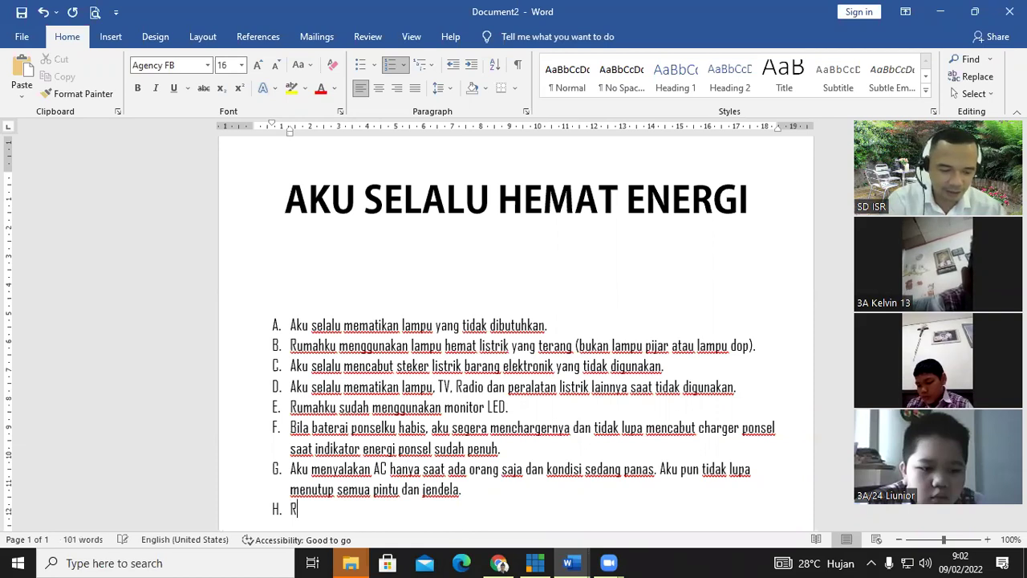
type("umahku sudah m")
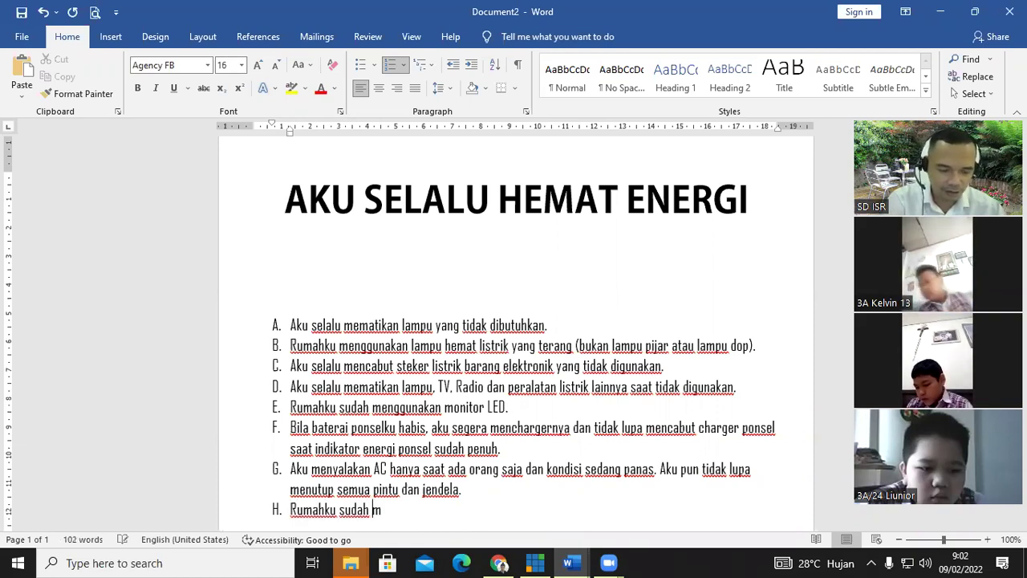
type("enggunakan ")
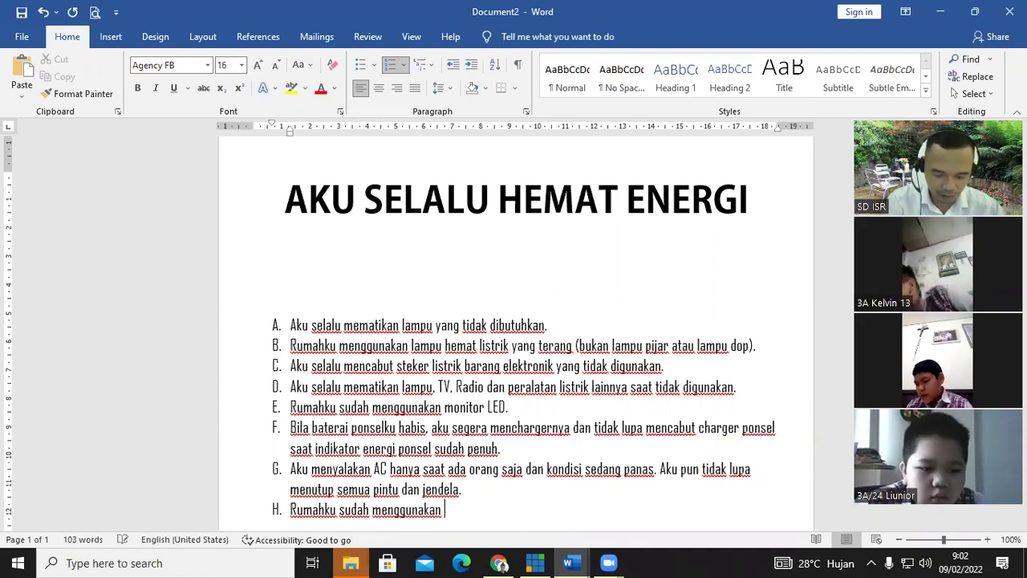
type("tangka penam")
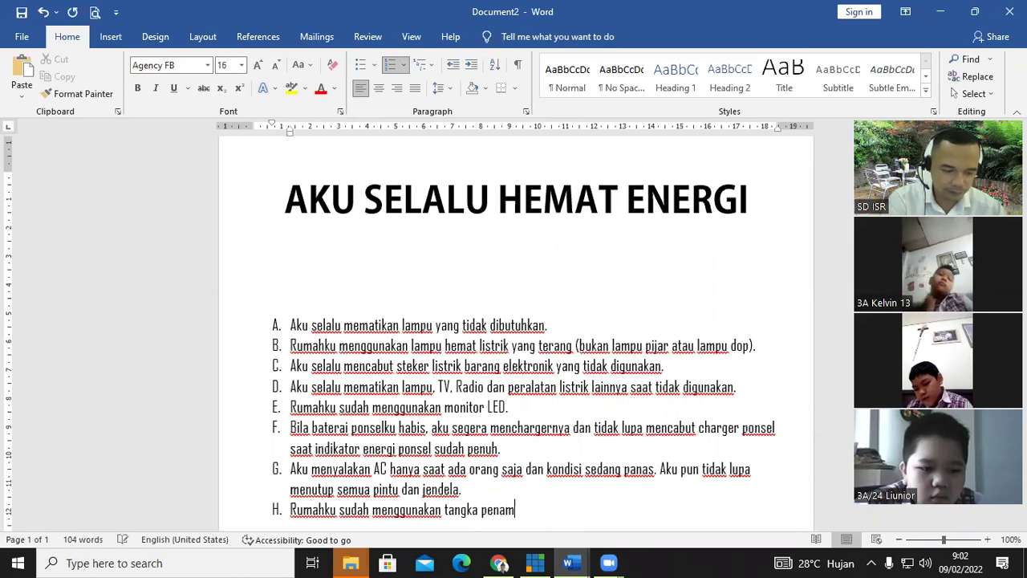
type("pungan air")
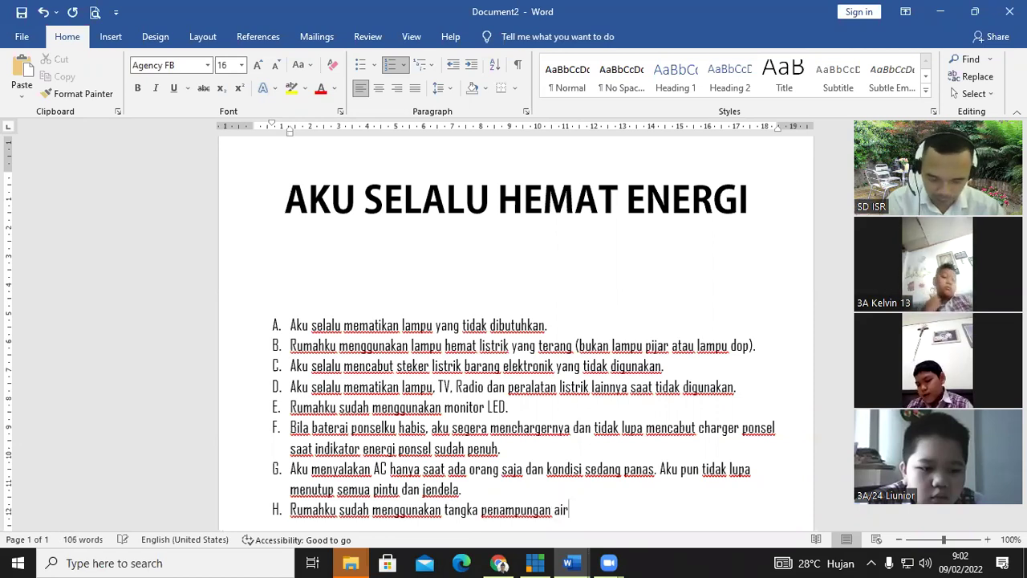
type(" da")
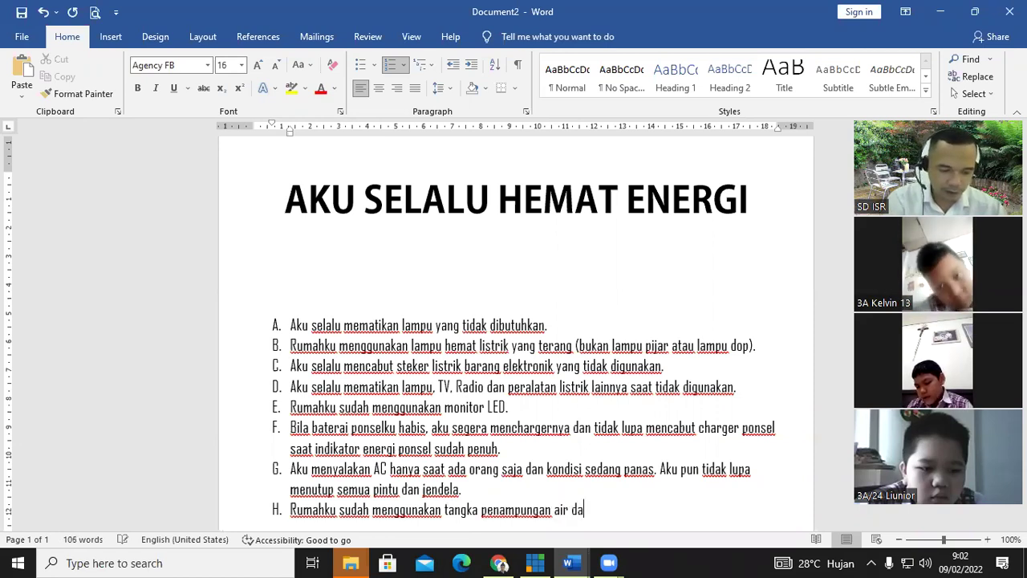
type("n selalu menyala")
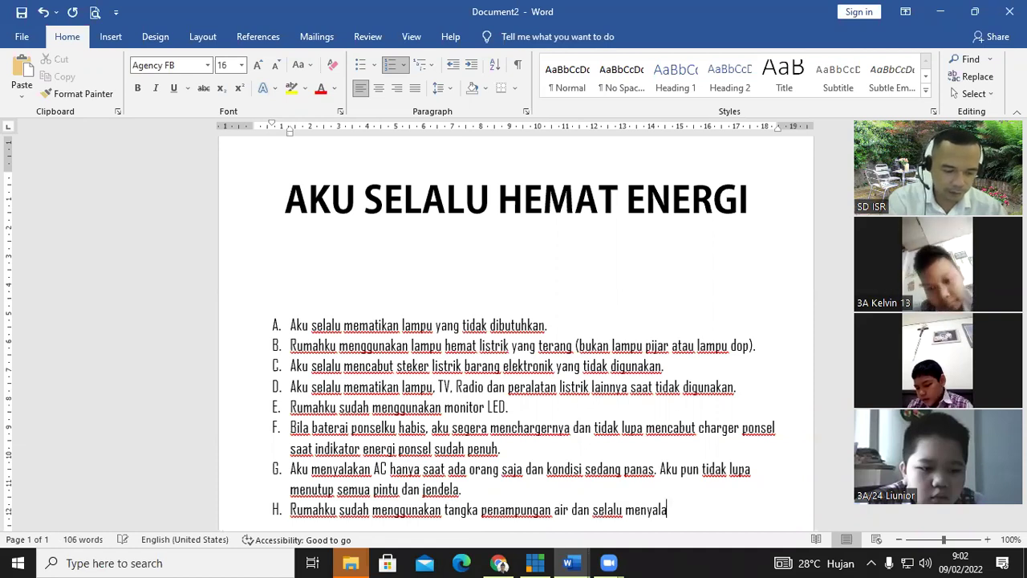
type("kan pompa air")
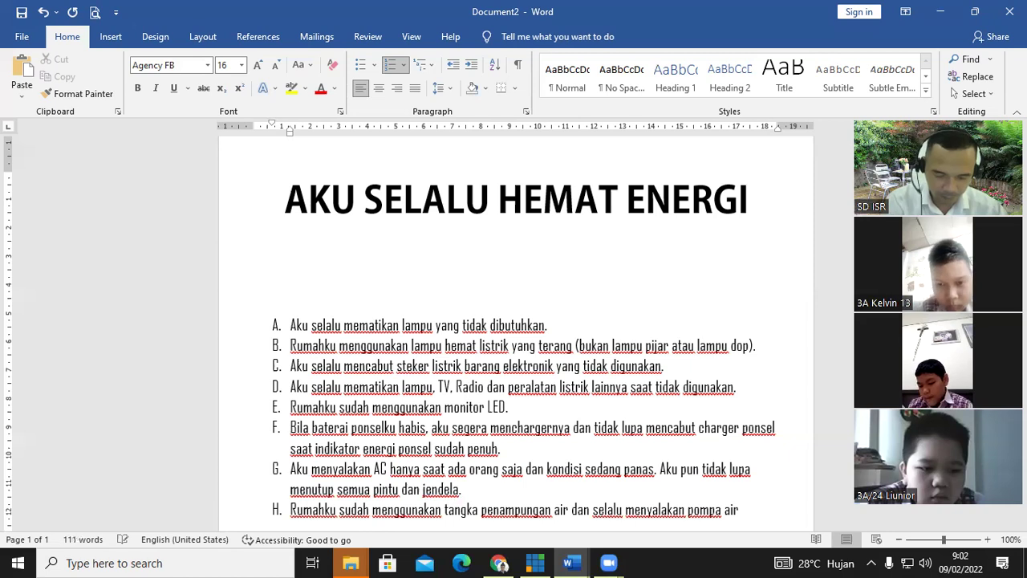
Step: Continue list item H with the words "hanya bila air di dalam tangka hamper habis"
type(" han")
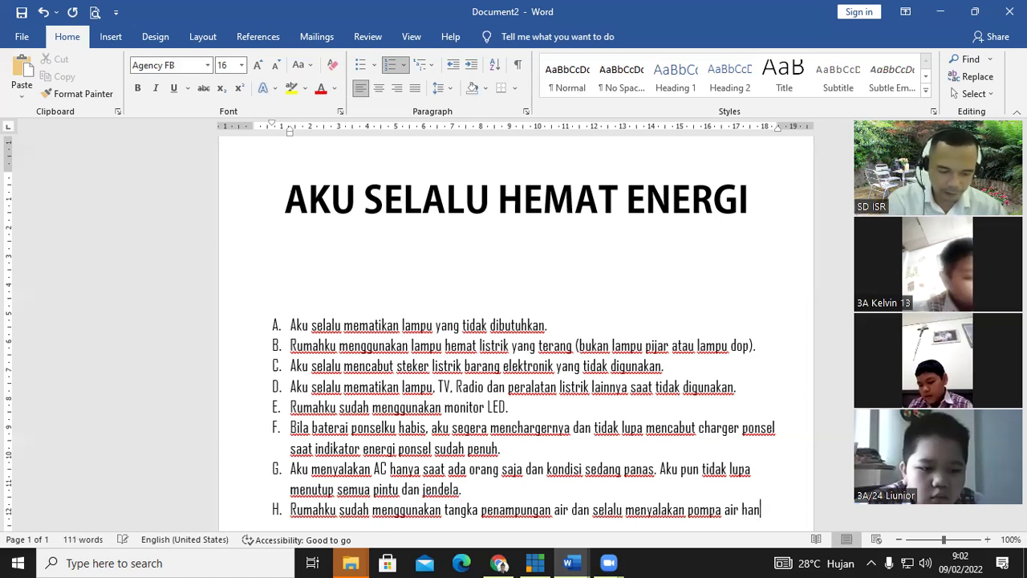
type("ya bila ai")
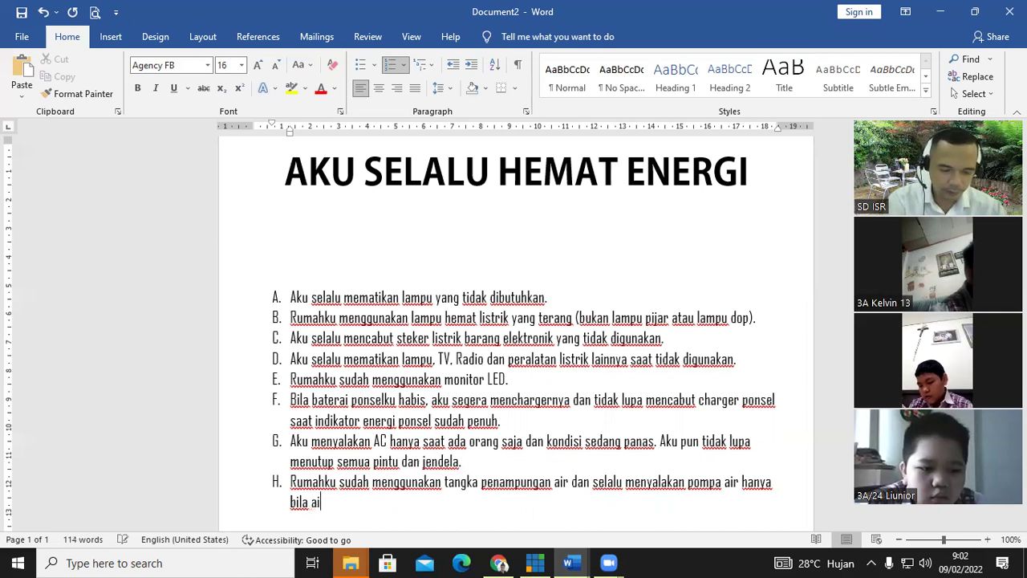
type("r di dalam tangki")
key("BackSpace")
type("a hampir")
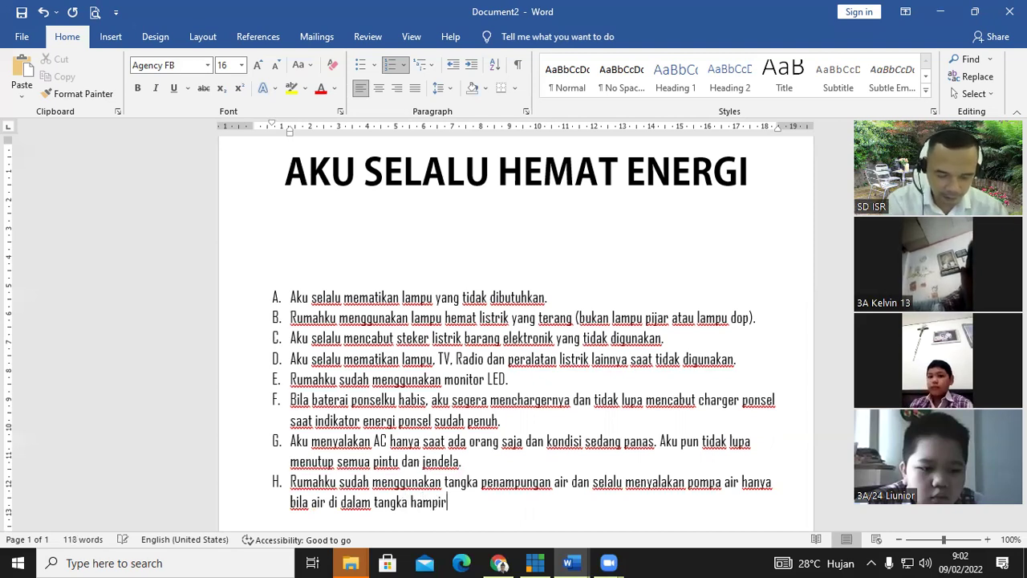
key("BackSpace")
key("BackSpace")
type("er h")
type("abis")
type(".")
key("BackSpace")
Step: Complete list item H with ", atau gunakan system control otomatis." and start a new list item below it
type(", ata")
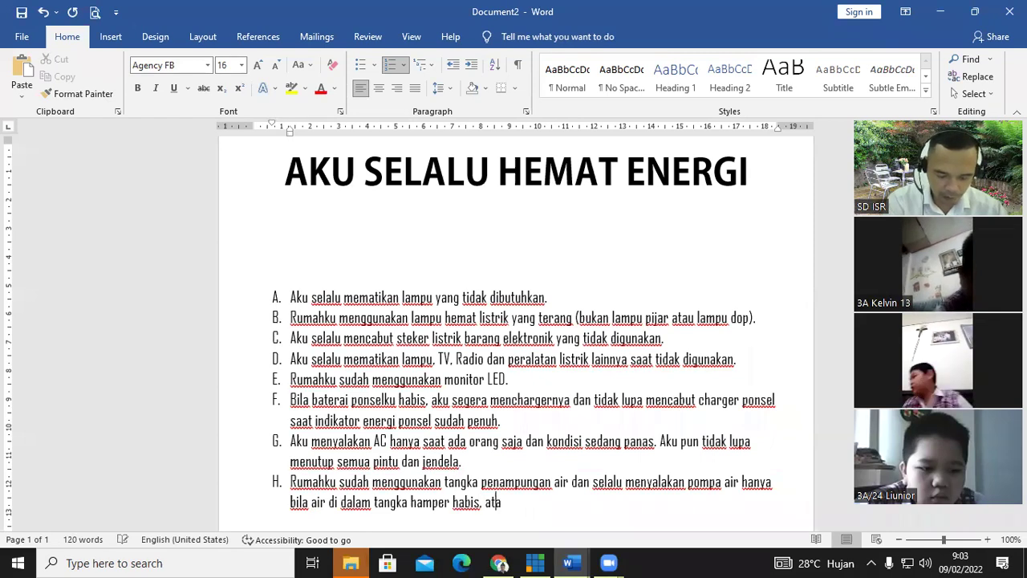
type("u gunakan ")
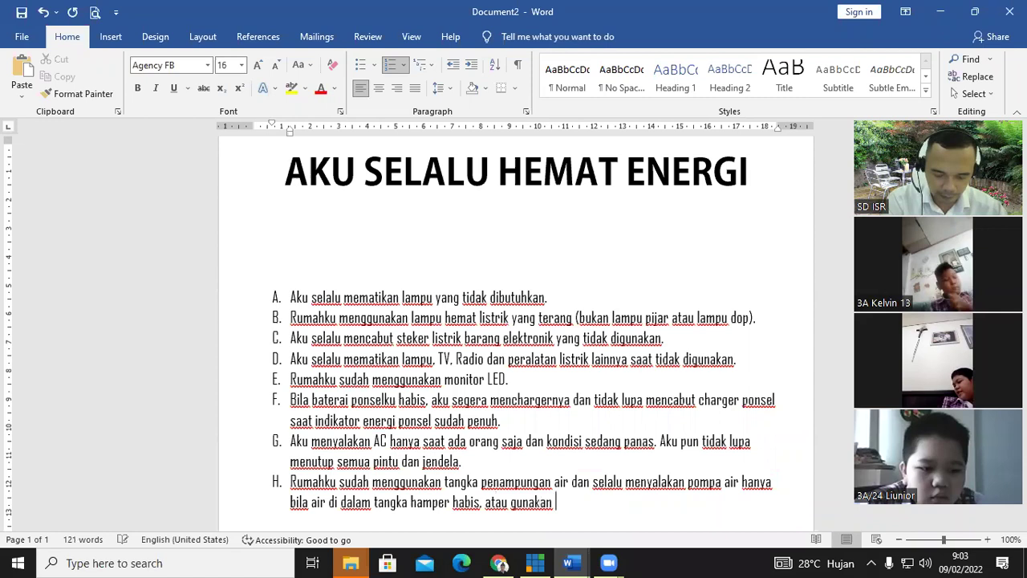
type("sis")
type("tem ko")
type("ntri")
key("BackSpace")
type("ol otoma")
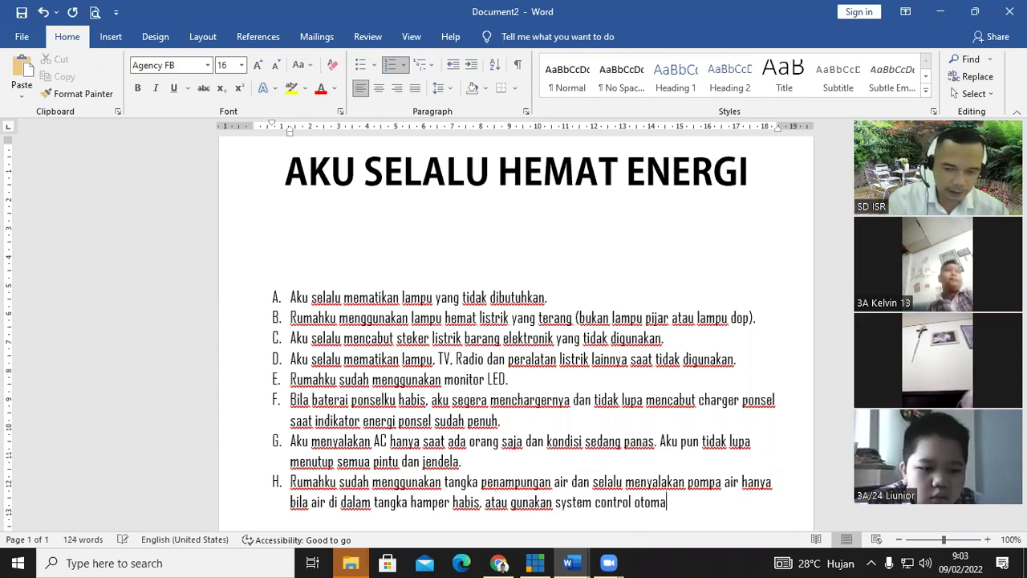
type("tis.")
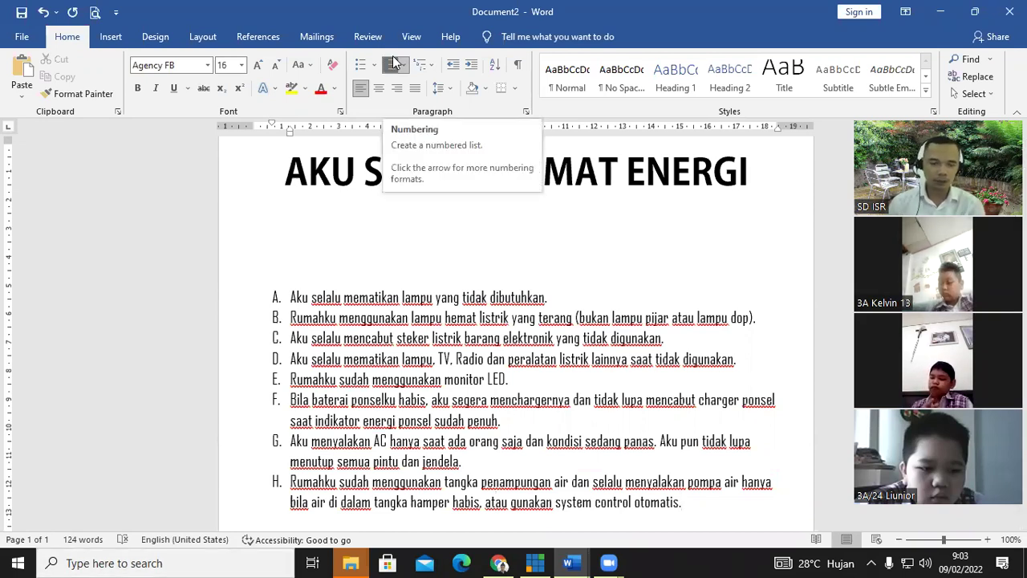
left_click(712, 516)
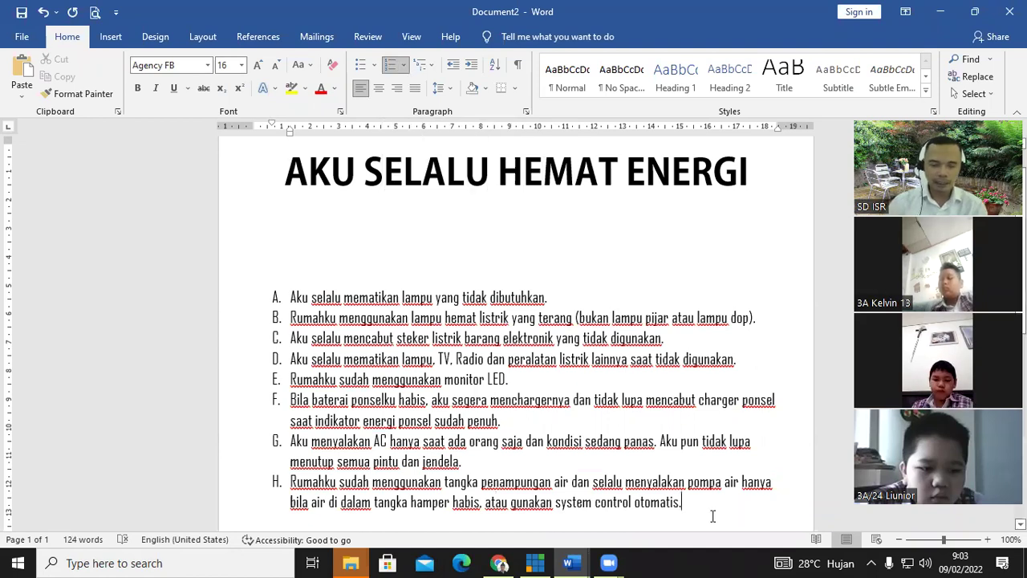
key("Return")
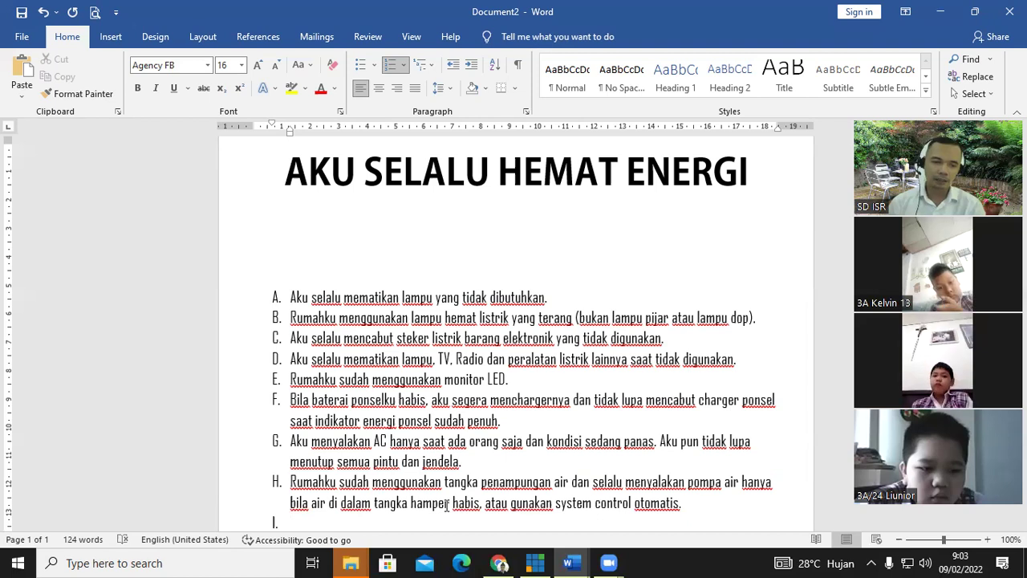
Step: Set the font size of the blank line between the title and the list to 10
scroll(302, 425, "down", 1)
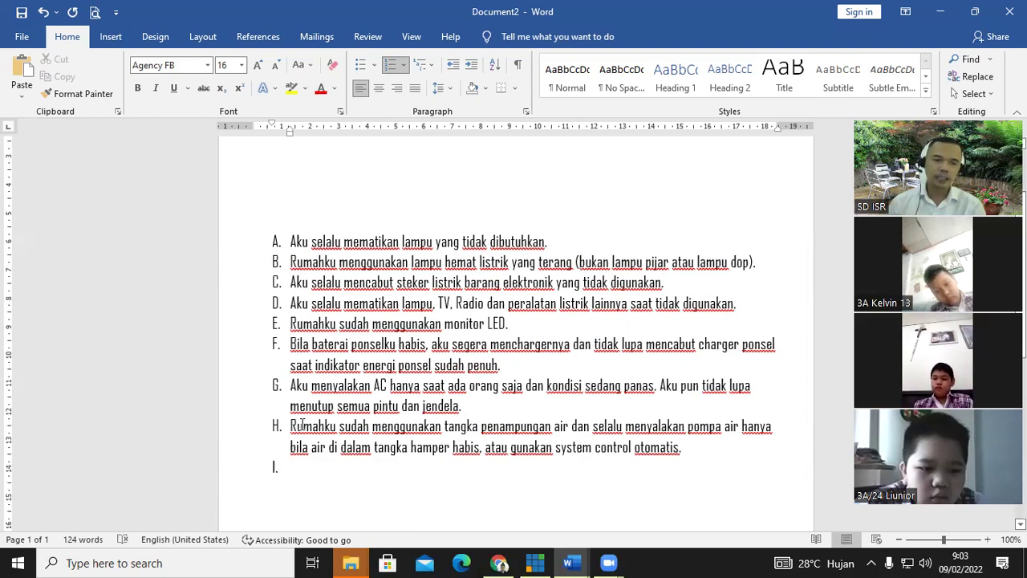
scroll(297, 469, "up", 1)
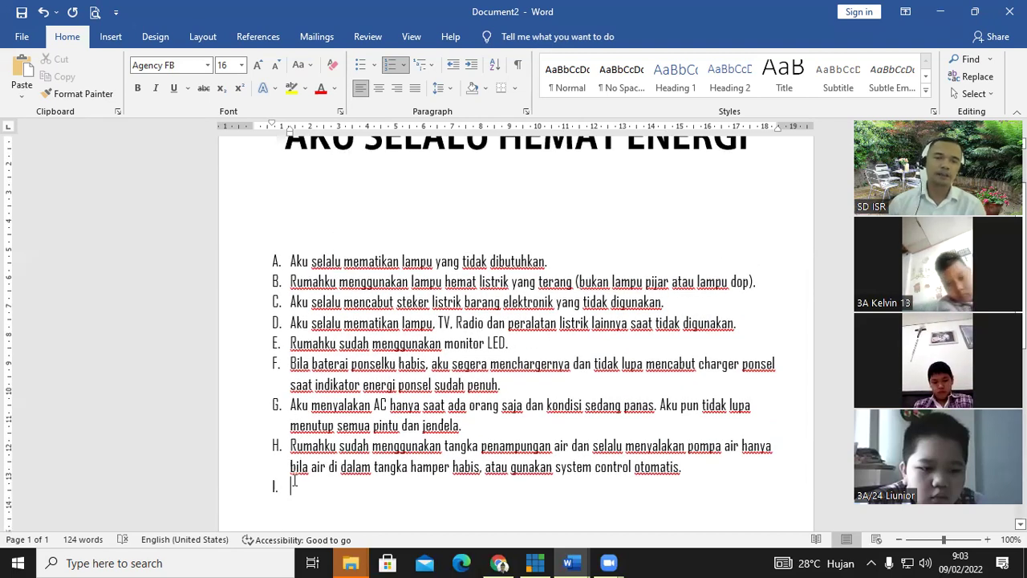
left_click(482, 200)
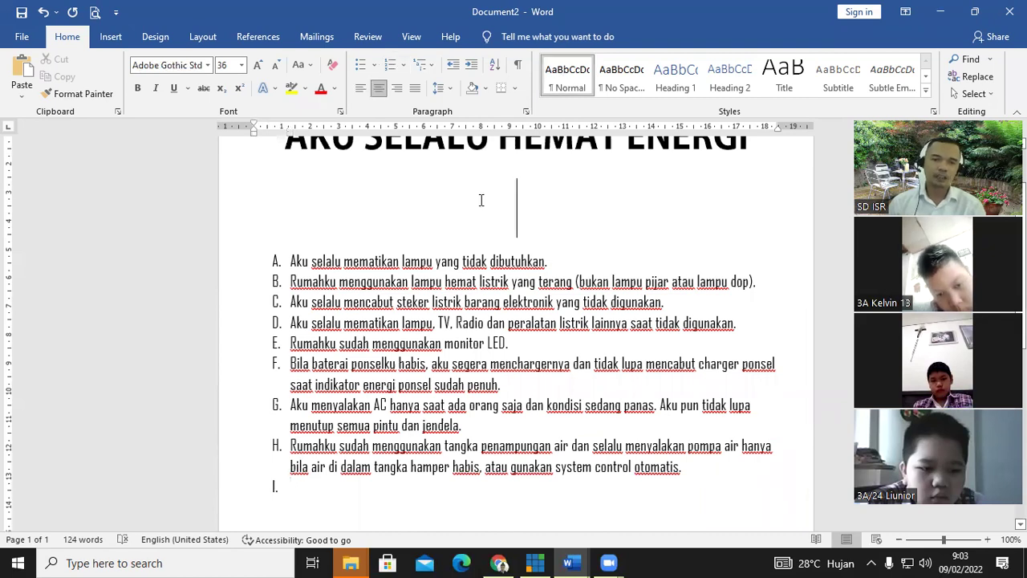
left_click(241, 65)
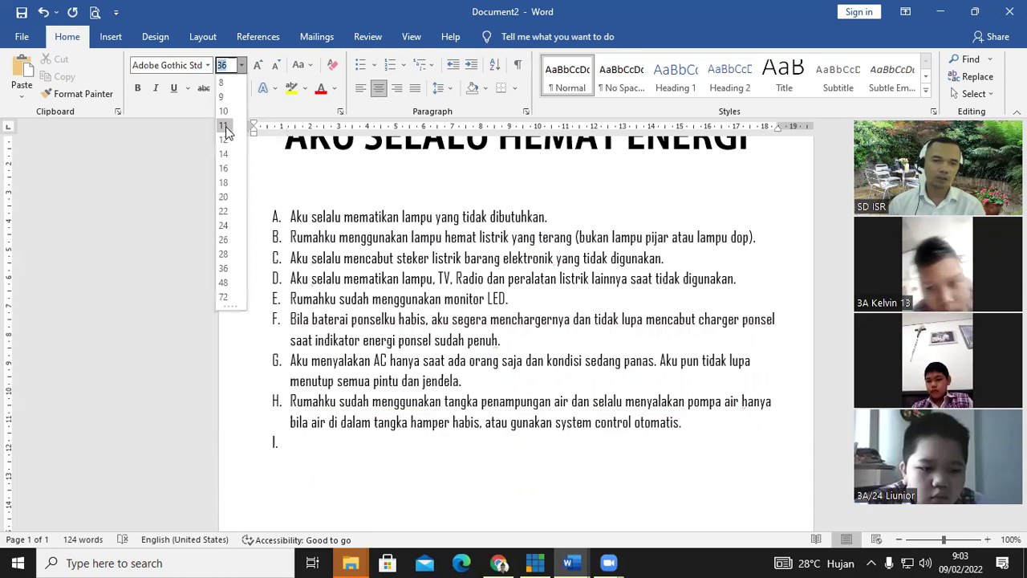
key("Return")
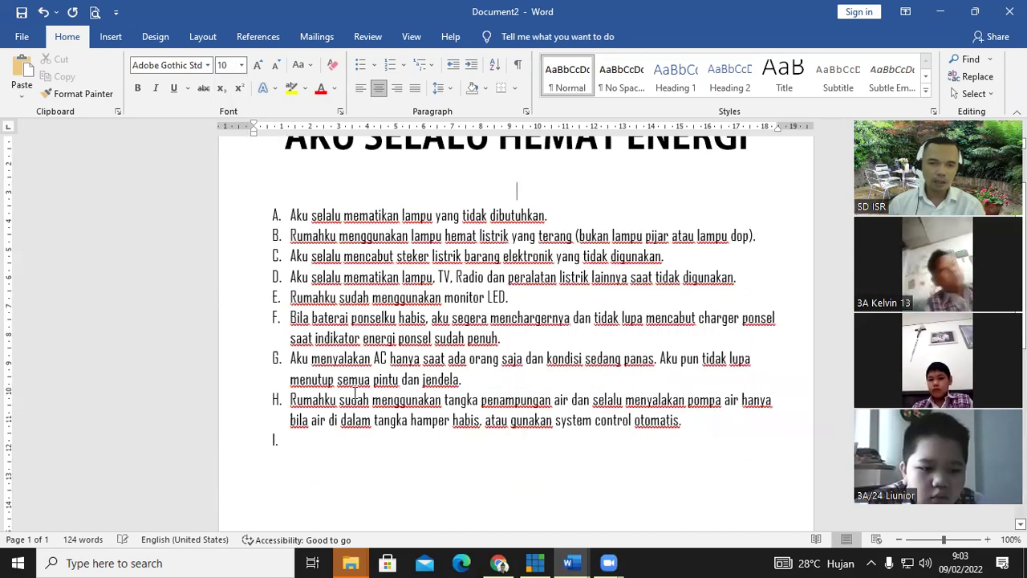
Step: Remove the numbering from empty item I and enter "Aku sudah berhemat energi lho ... Bagaimana dengan kamu ?" as a plain paragraph
left_click(302, 442)
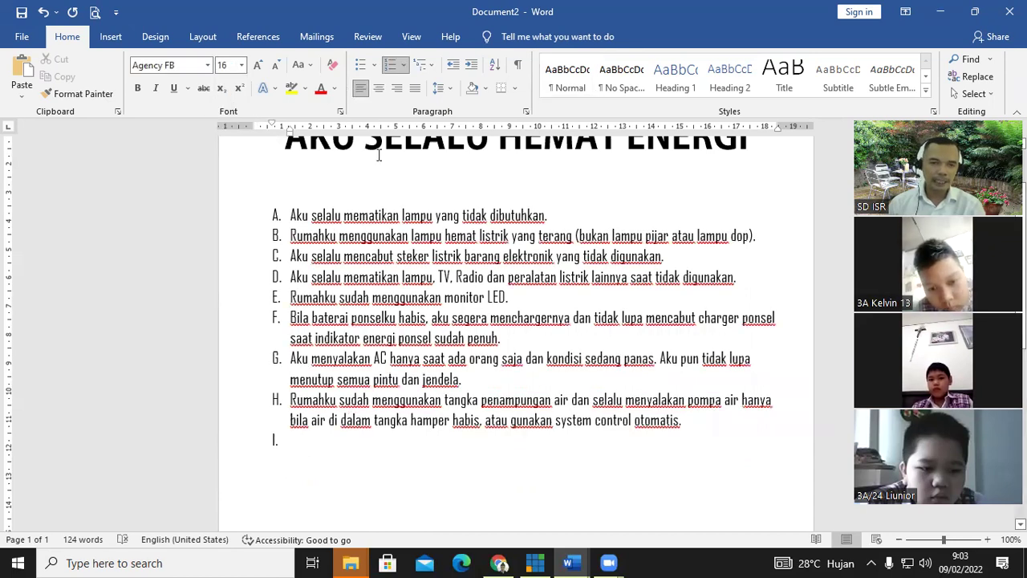
left_click(392, 72)
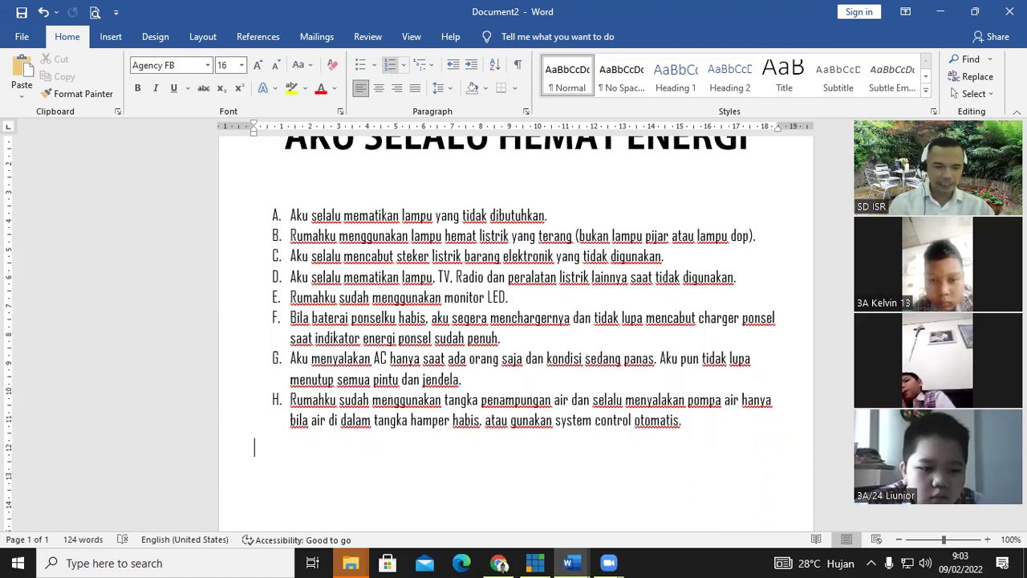
type("Aku")
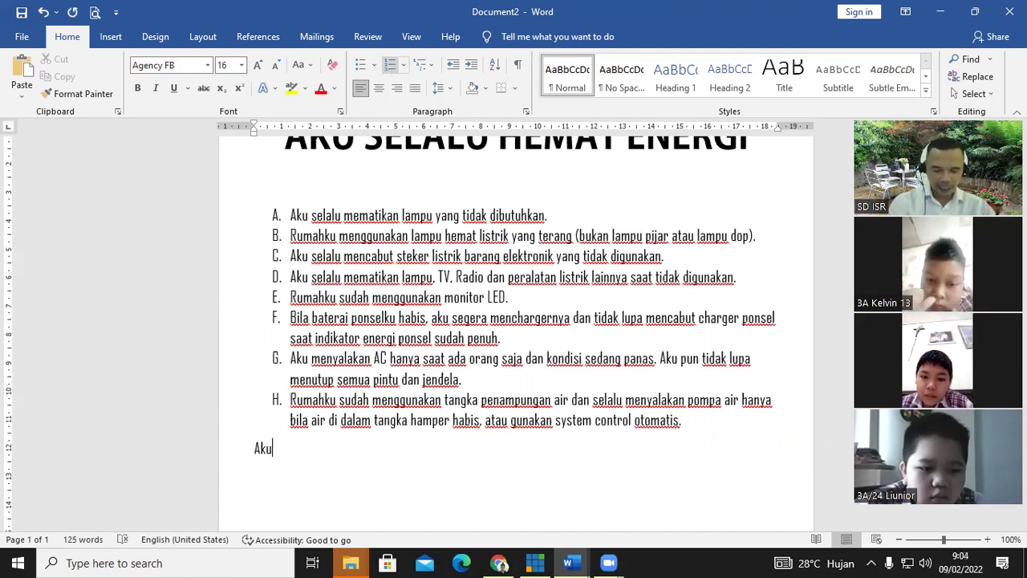
type(" sudah berhemat ")
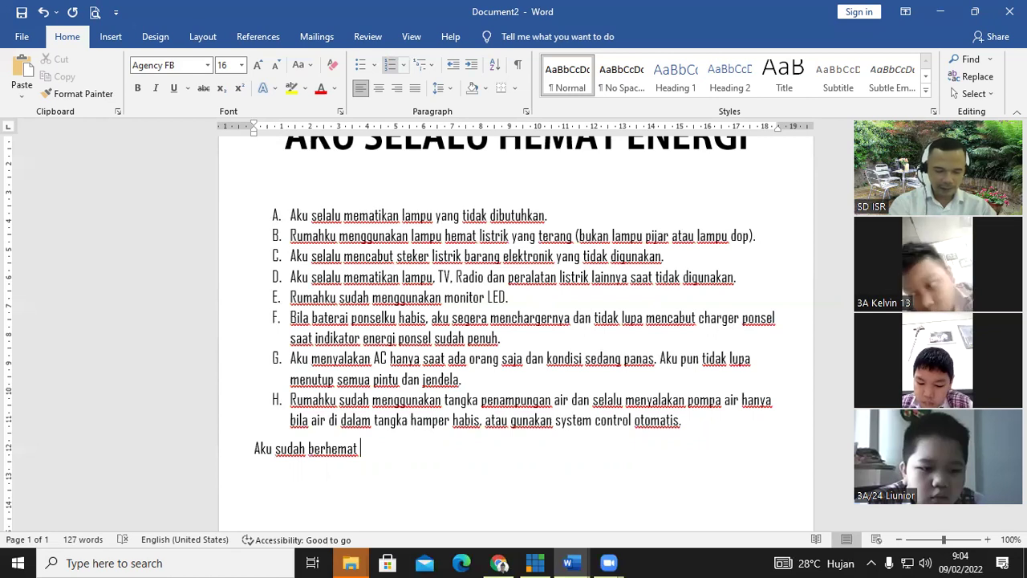
type("ene")
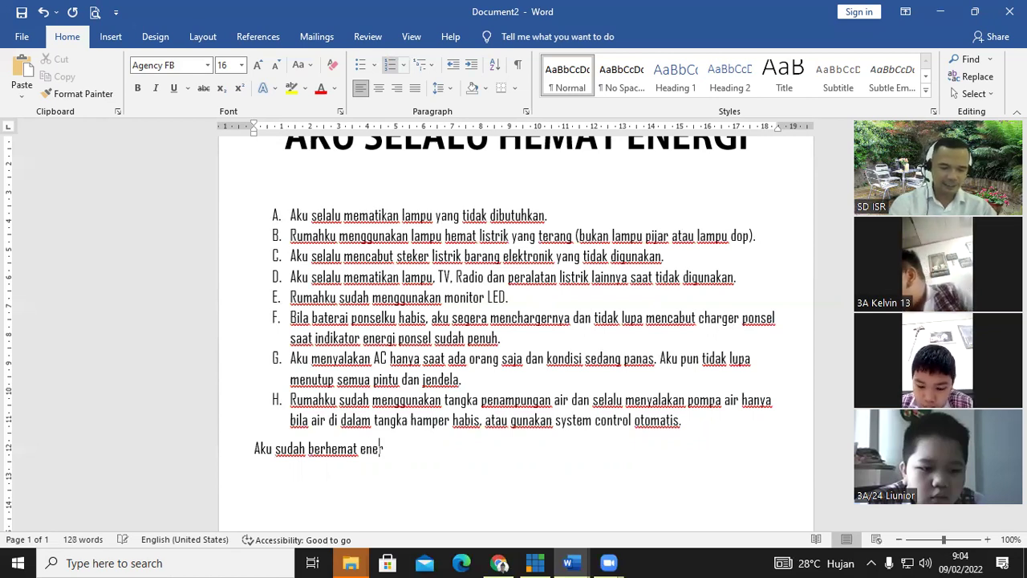
type("rgi lho ...")
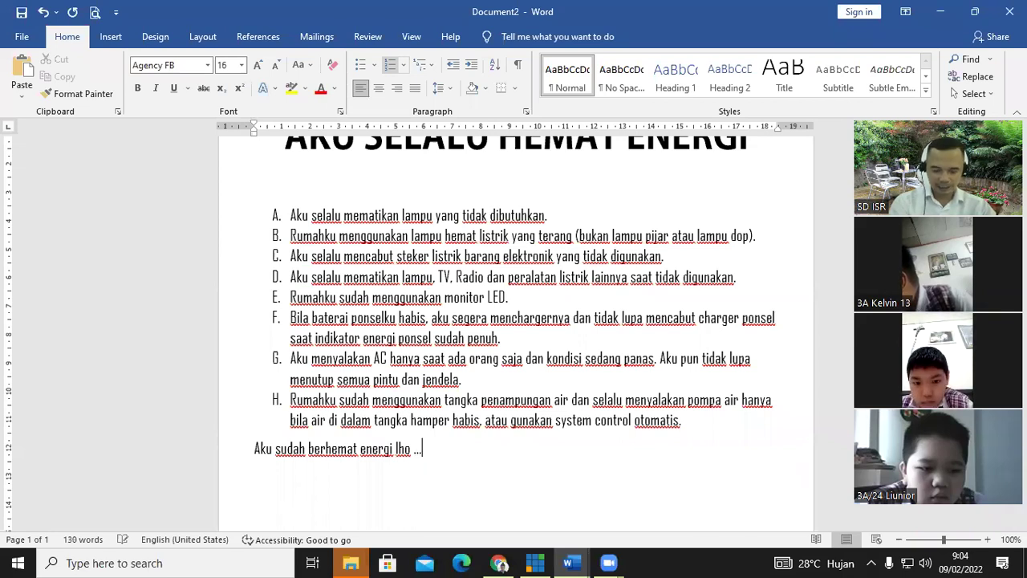
type(" B")
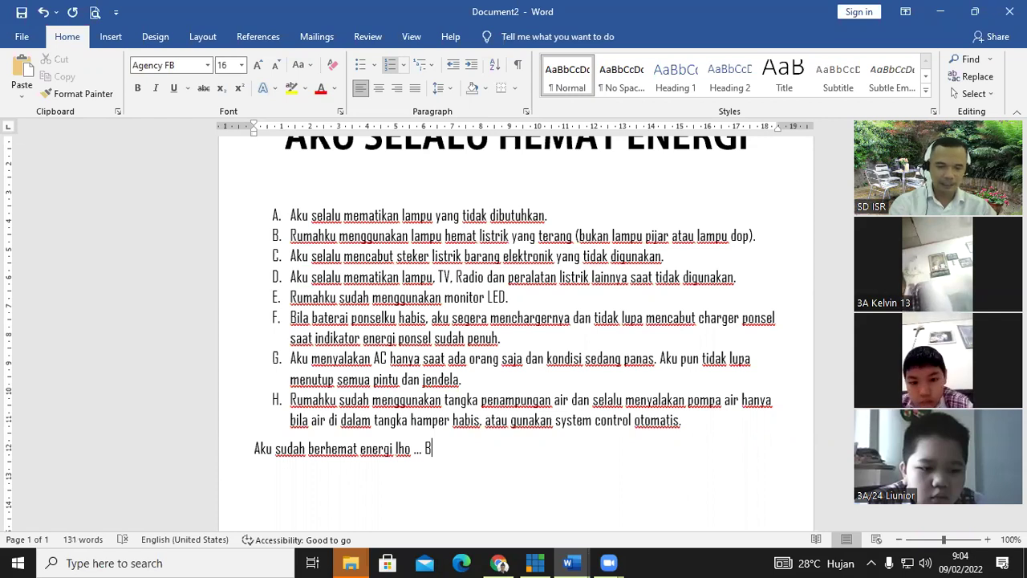
type("agaimar")
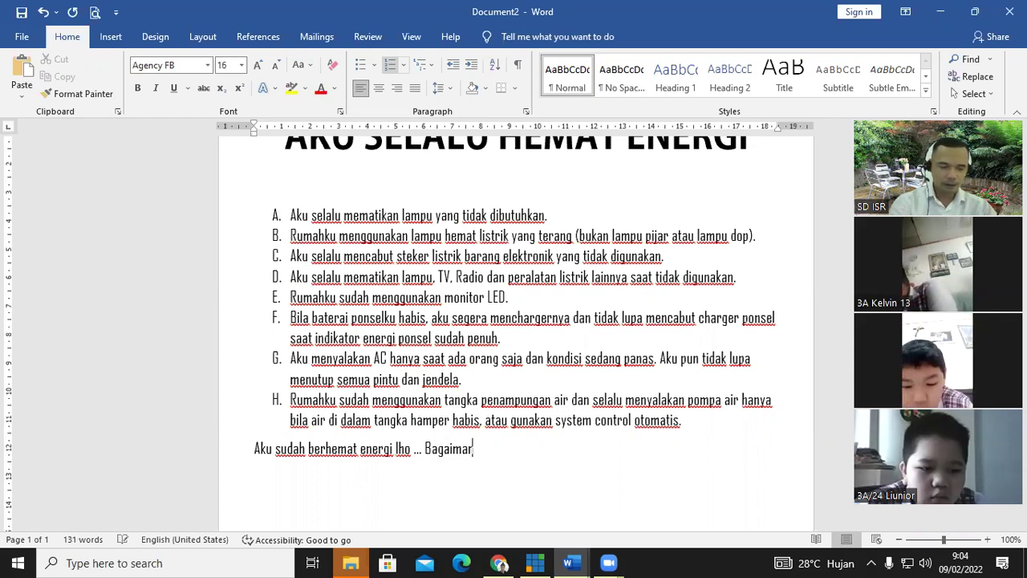
type("a dengan kamu")
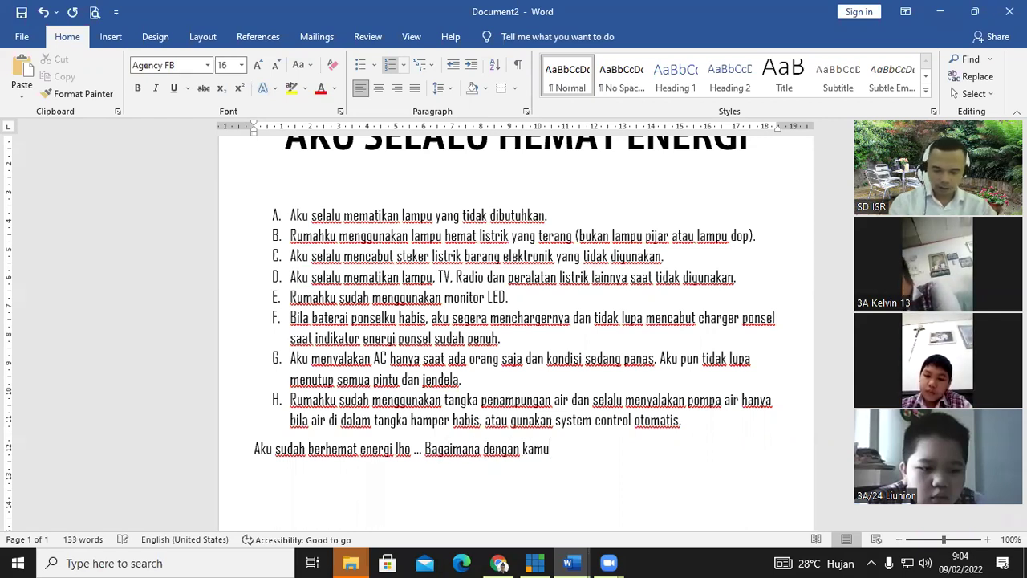
type(" ?")
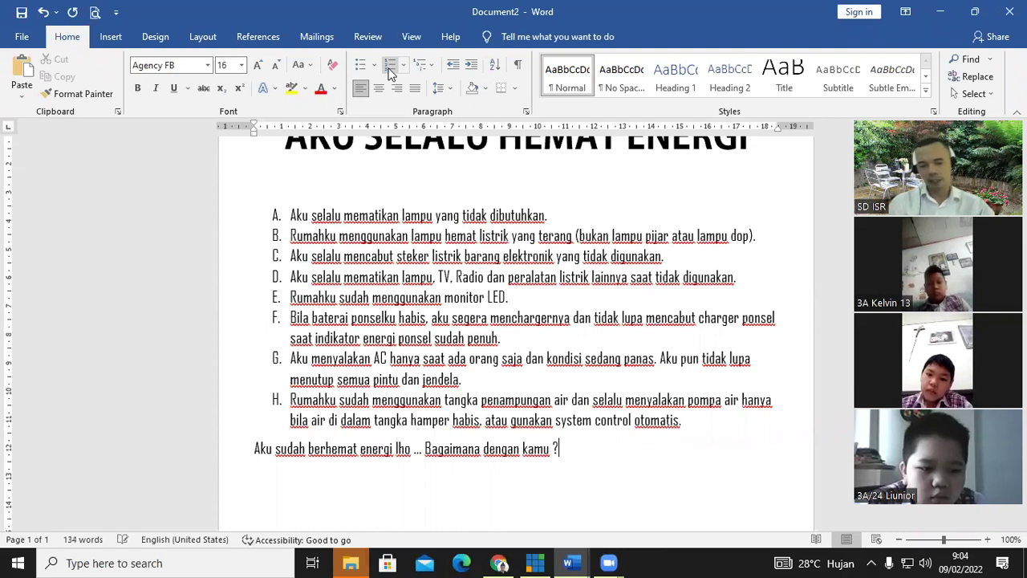
Step: Leave a blank line below the closing question and enter a right-aligned line reading "Oleh :" followed by the author's name
key("Return")
key("Return")
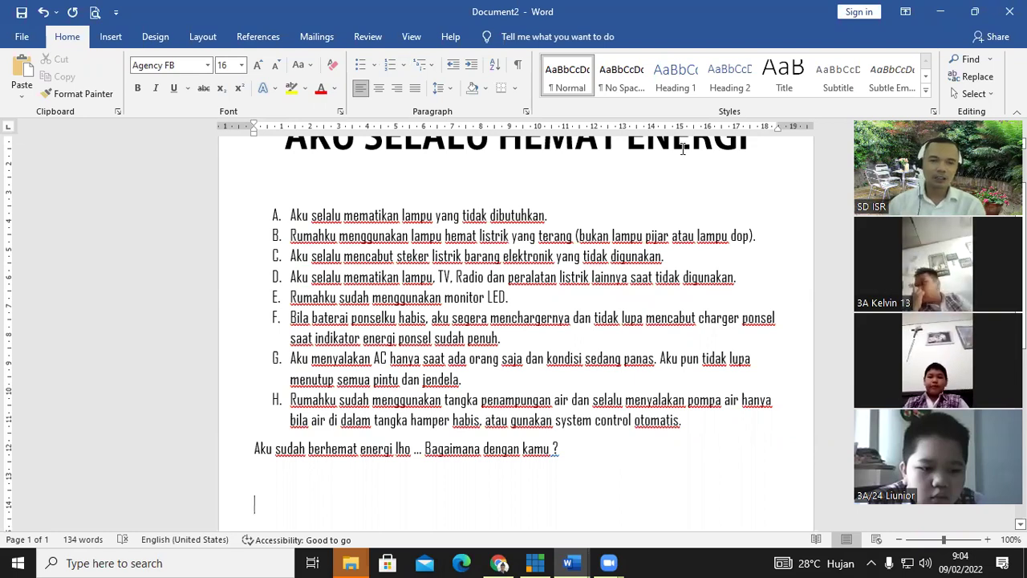
left_click(398, 89)
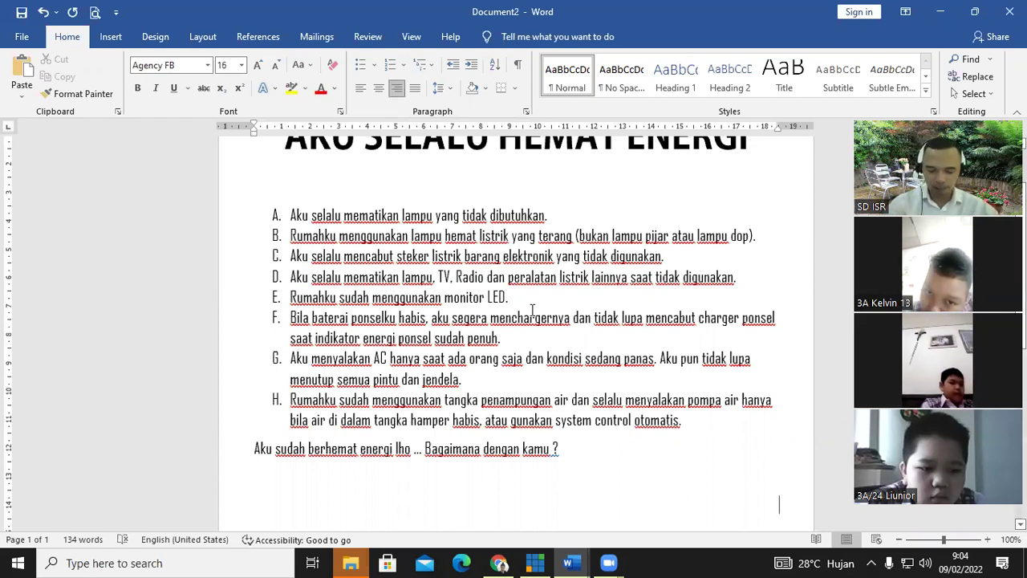
type("O")
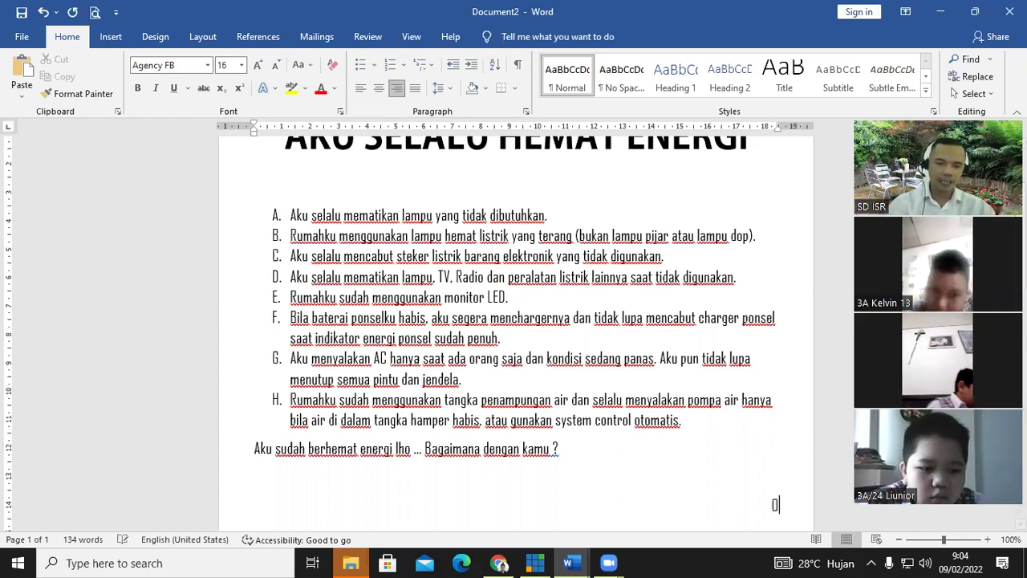
type("leh :")
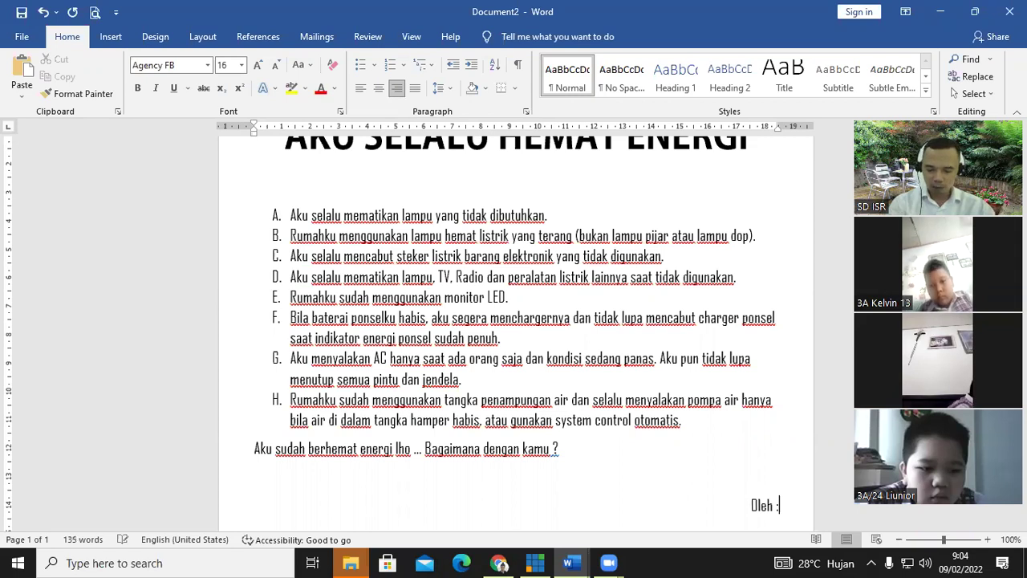
type(" A")
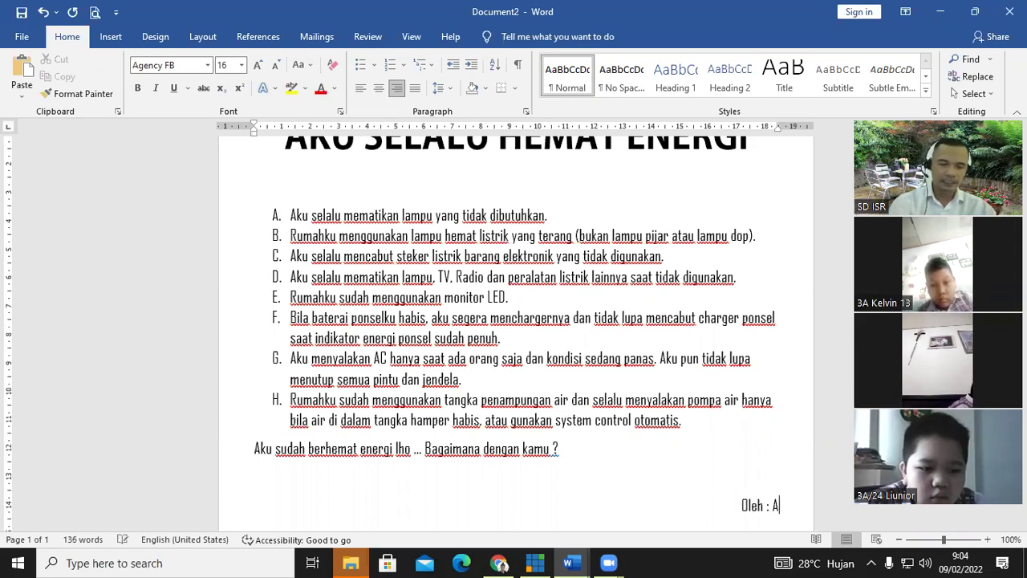
type("gung")
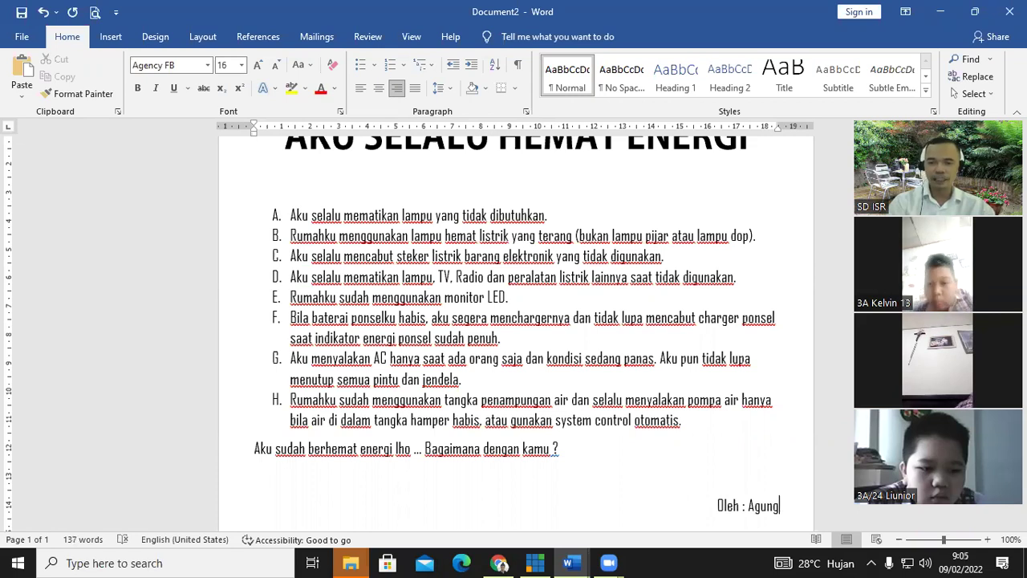
Step: Add the line "Kelas 3A" directly below the right-aligned author line
key("Return")
type("Ke")
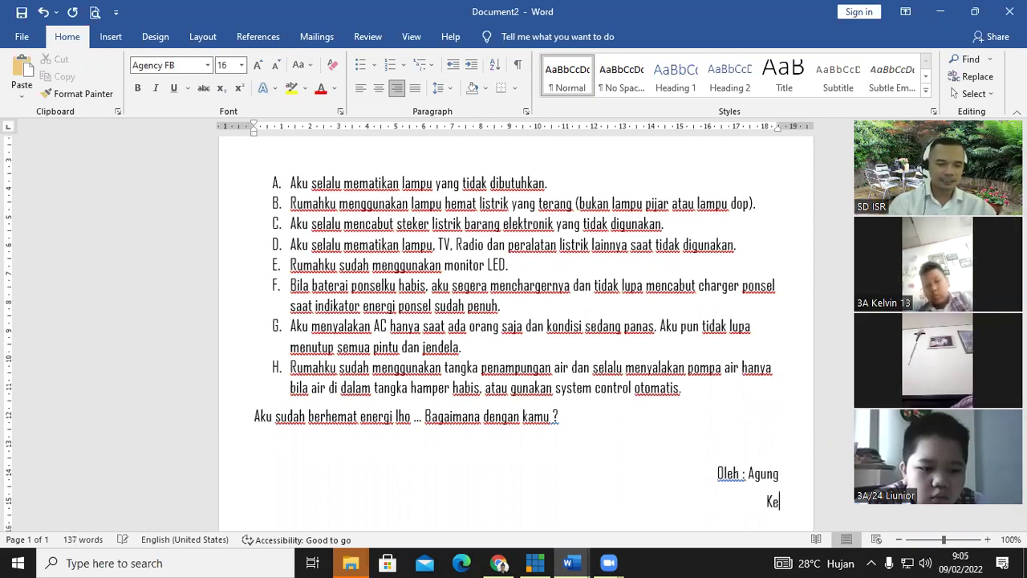
type("las 3A")
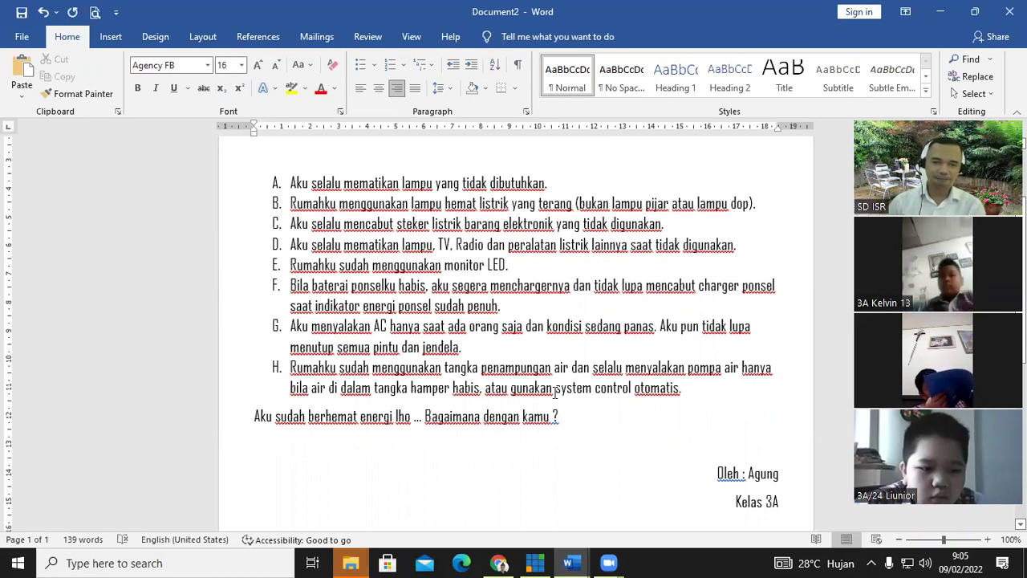
Step: Start inserting a picture from this device at the beginning of list item A and browse the "hemat energi" folder
scroll(328, 201, "up", 1)
left_click(291, 219)
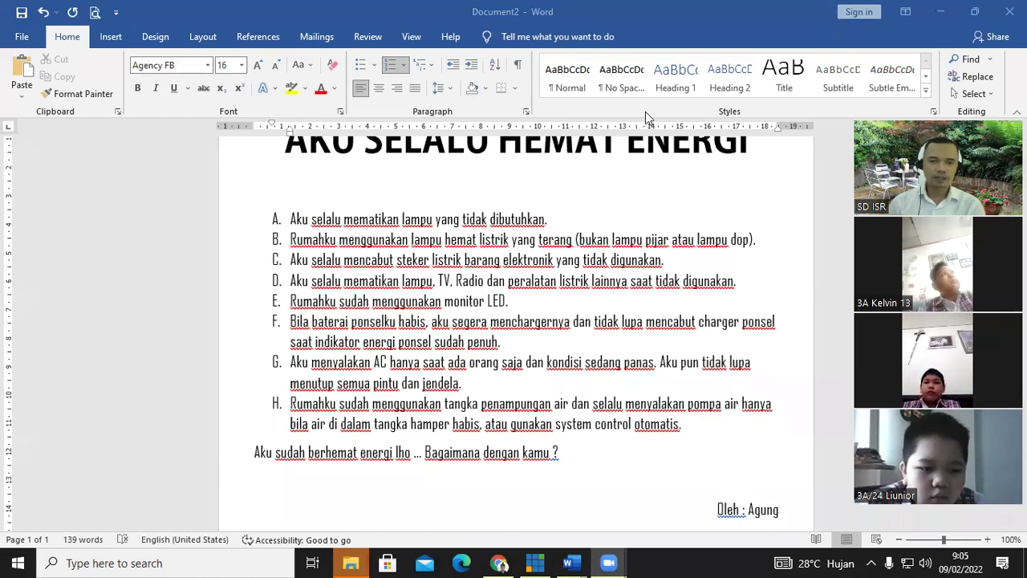
left_click(295, 223)
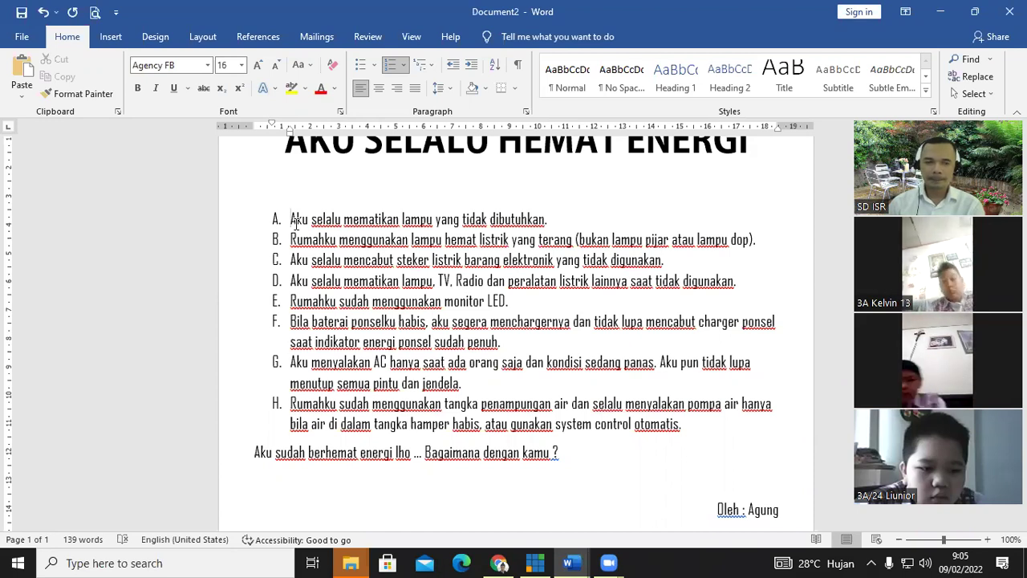
left_click(111, 42)
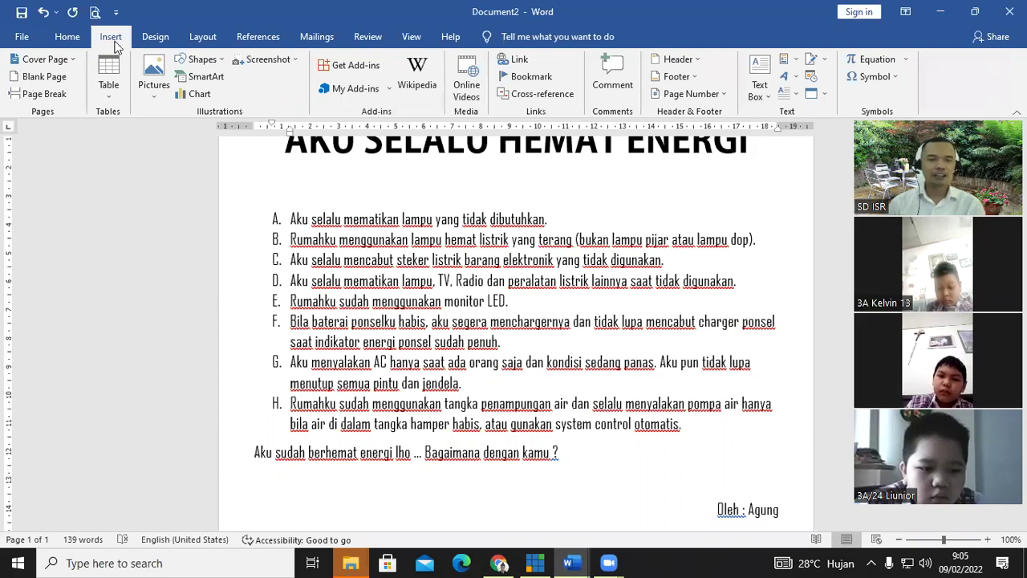
left_click(147, 94)
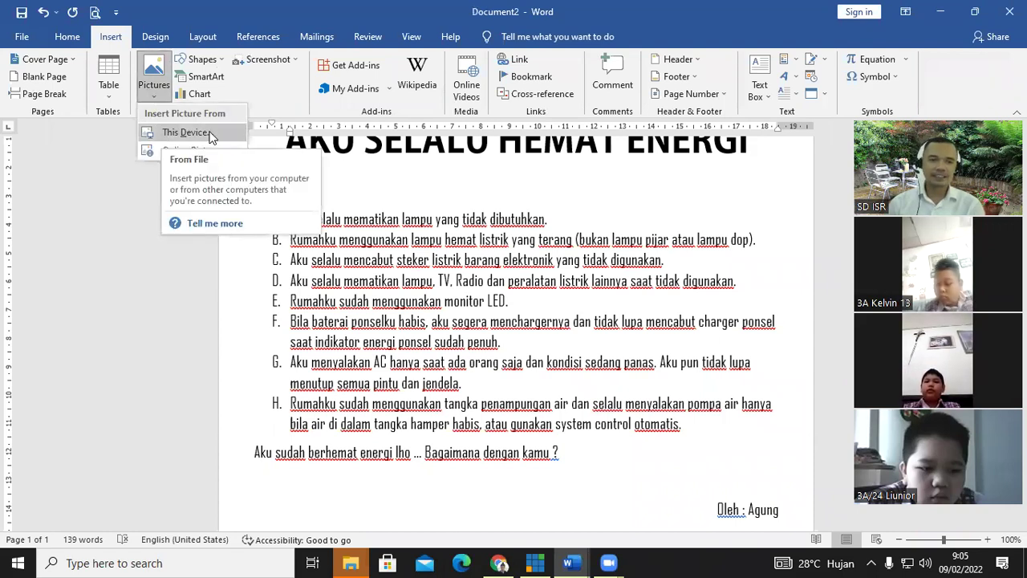
left_click(186, 133)
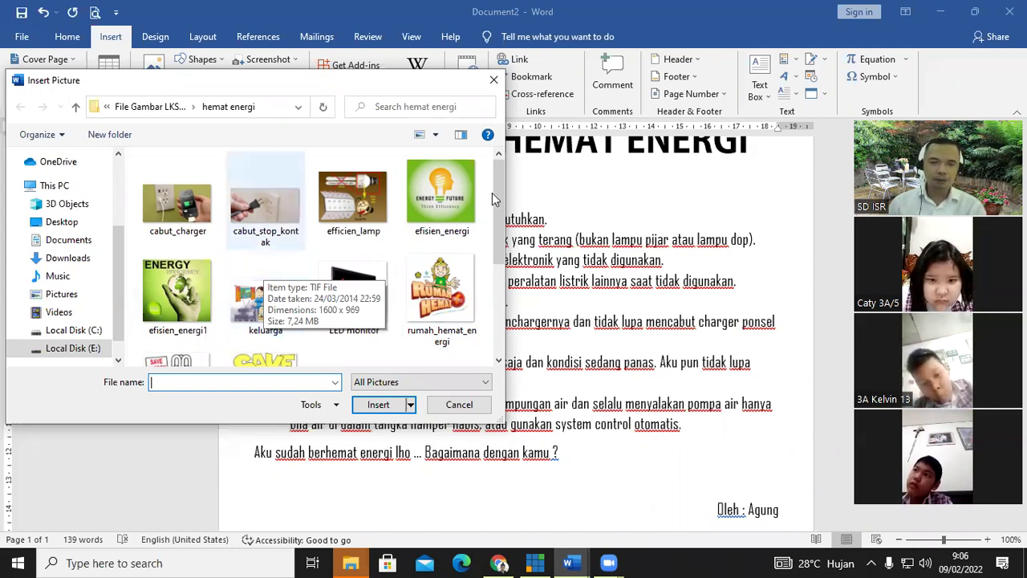
scroll(502, 272, "down", 1)
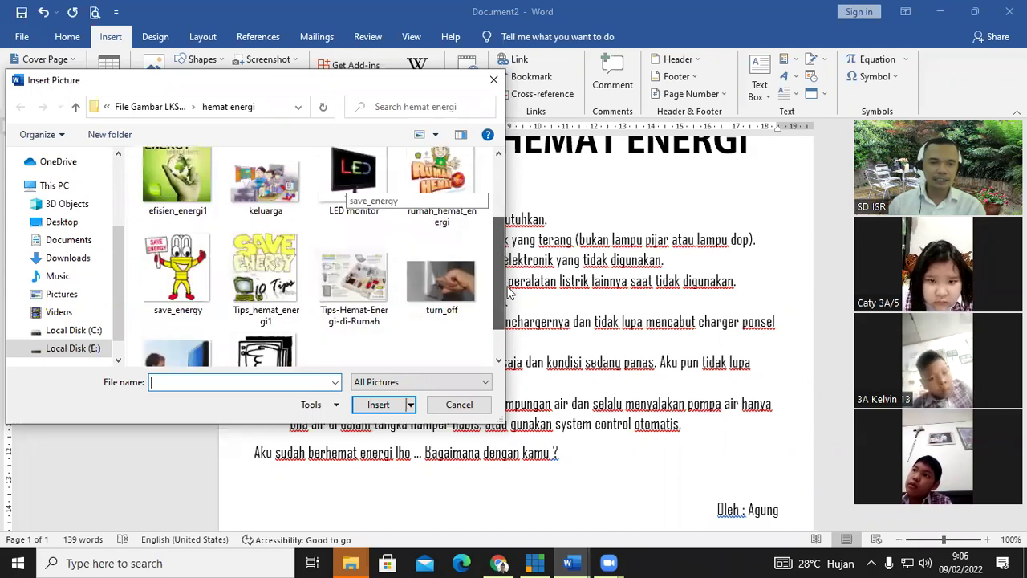
scroll(454, 249, "down", 1)
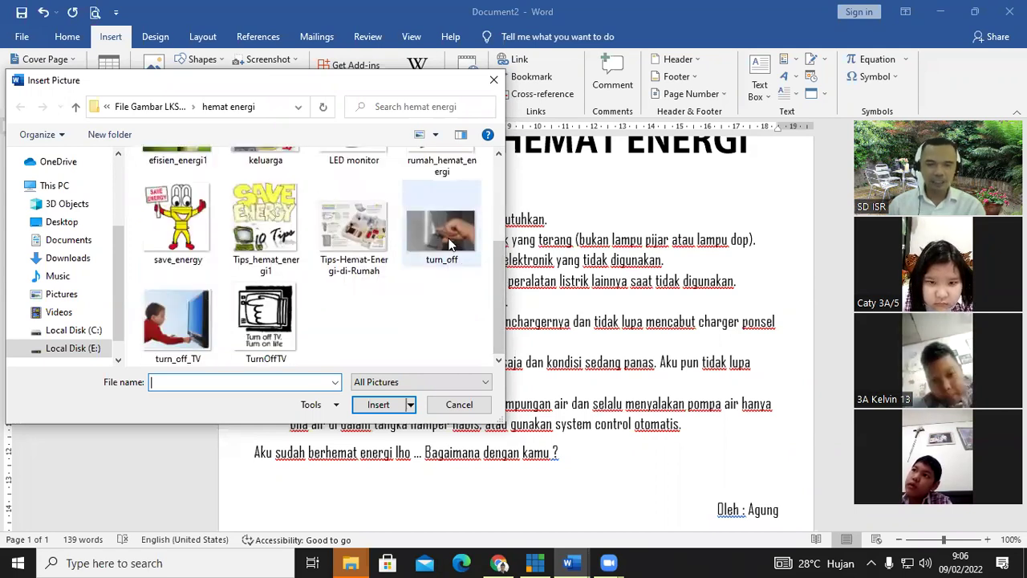
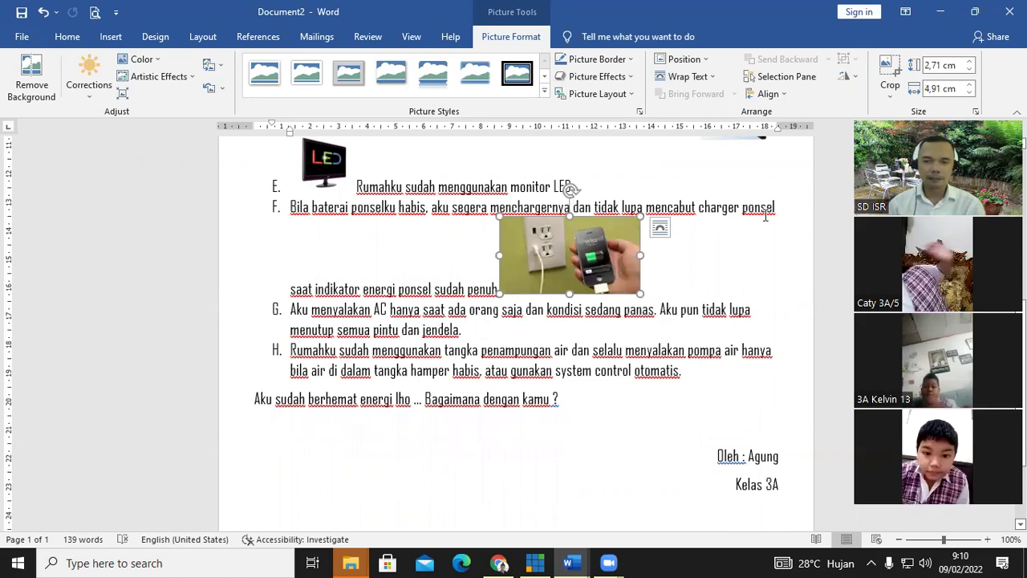
Step: Set the phone charger picture's text wrapping to Tight and place it, at about 1.59 × 2.88 cm, near the right margin beside list item F
left_click(683, 77)
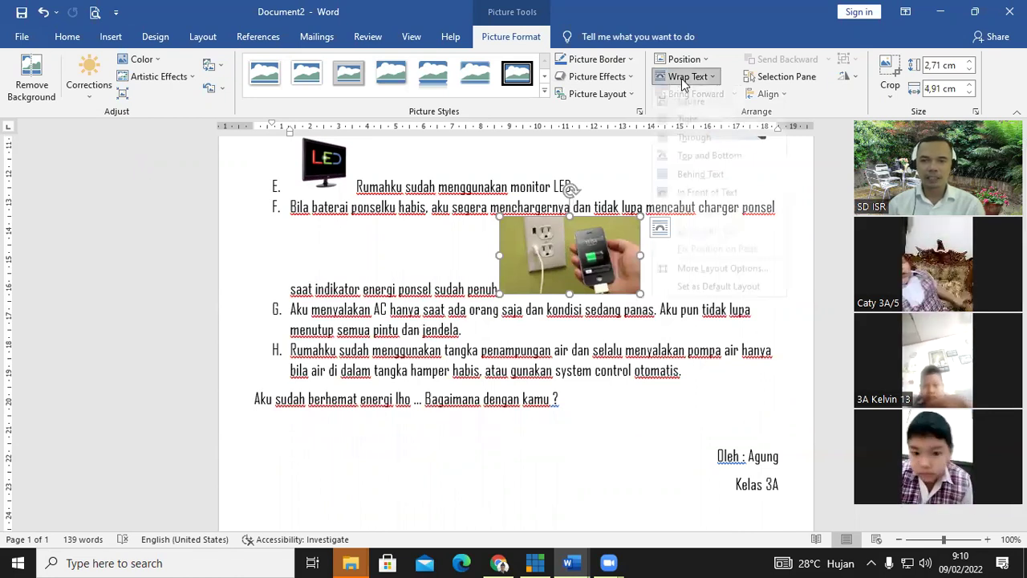
left_click(689, 116)
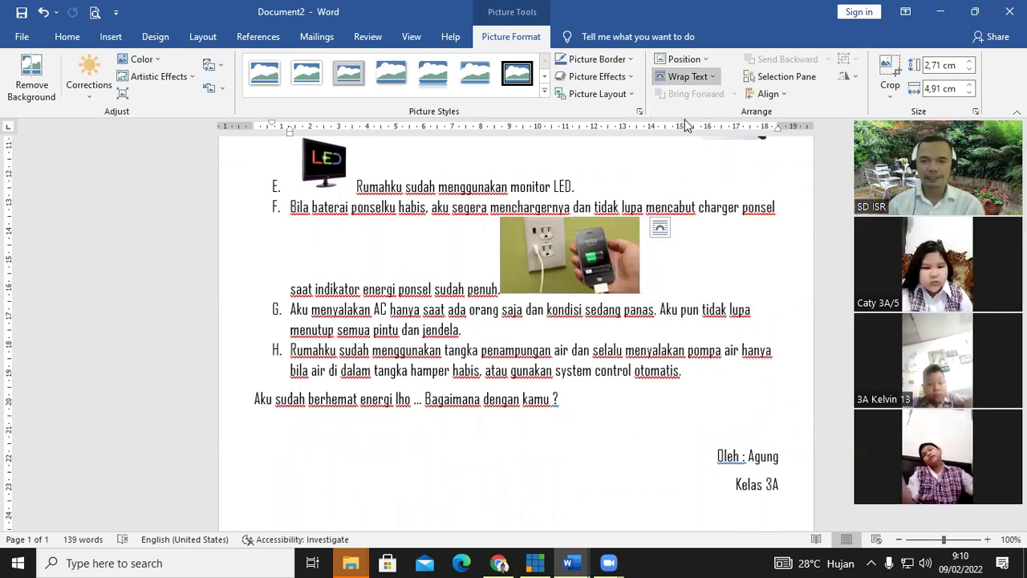
left_click_drag(684, 241, 742, 252)
key("ctrl+z")
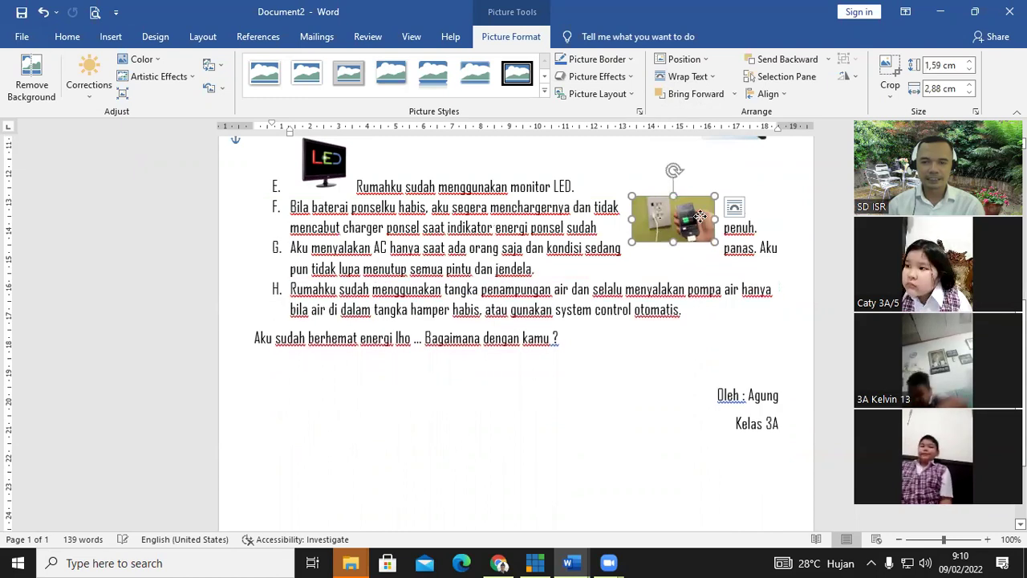
left_click_drag(711, 214, 742, 215)
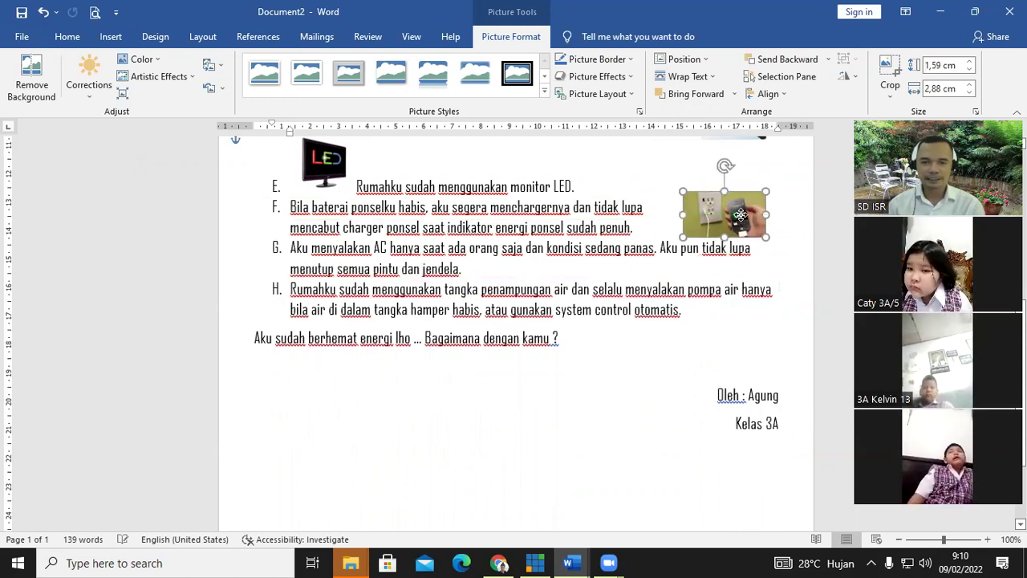
left_click(745, 331)
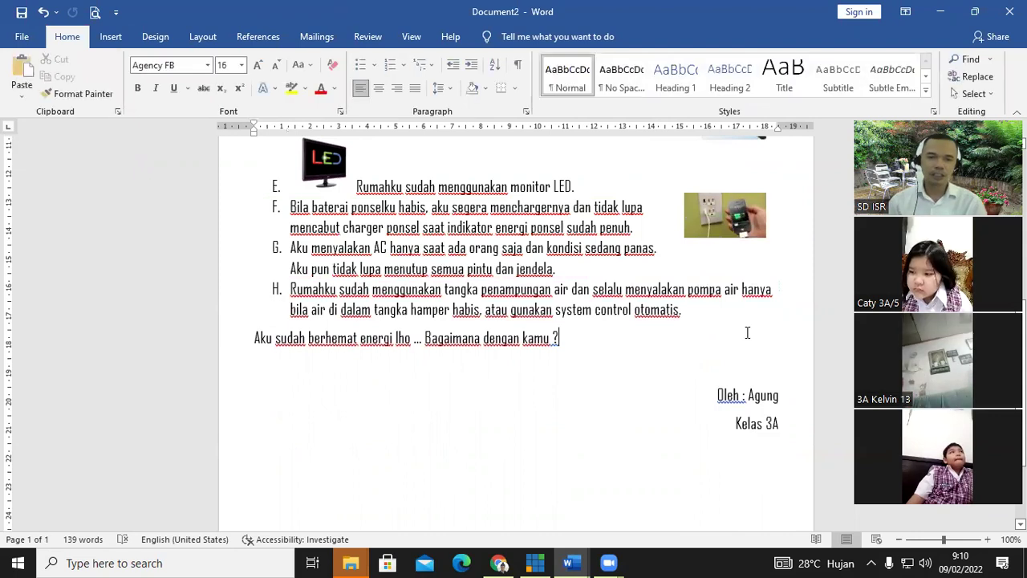
Step: Open the page border settings for the document and choose the Shadow setting
scroll(846, 361, "up", 4)
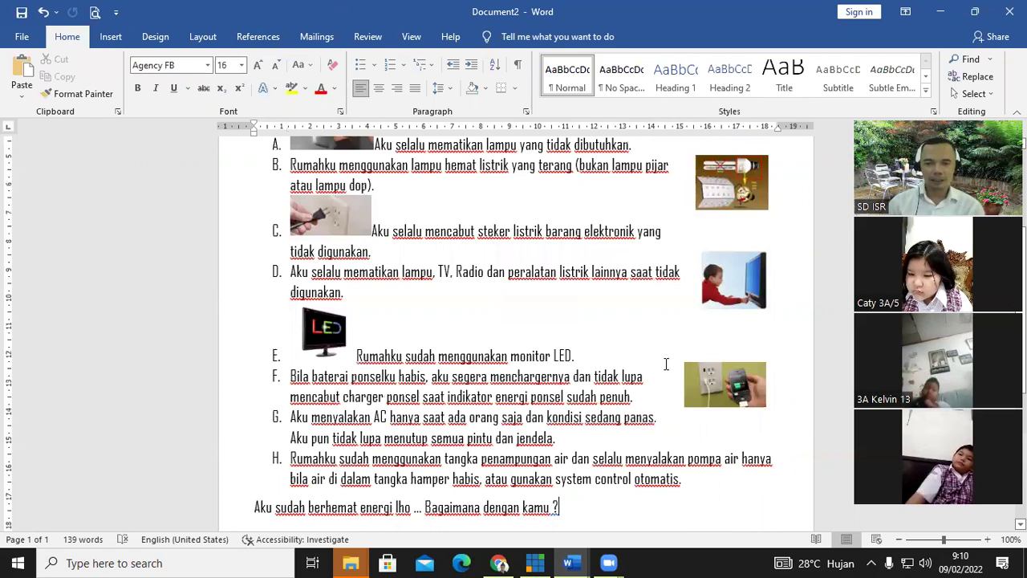
scroll(645, 308, "down", 5)
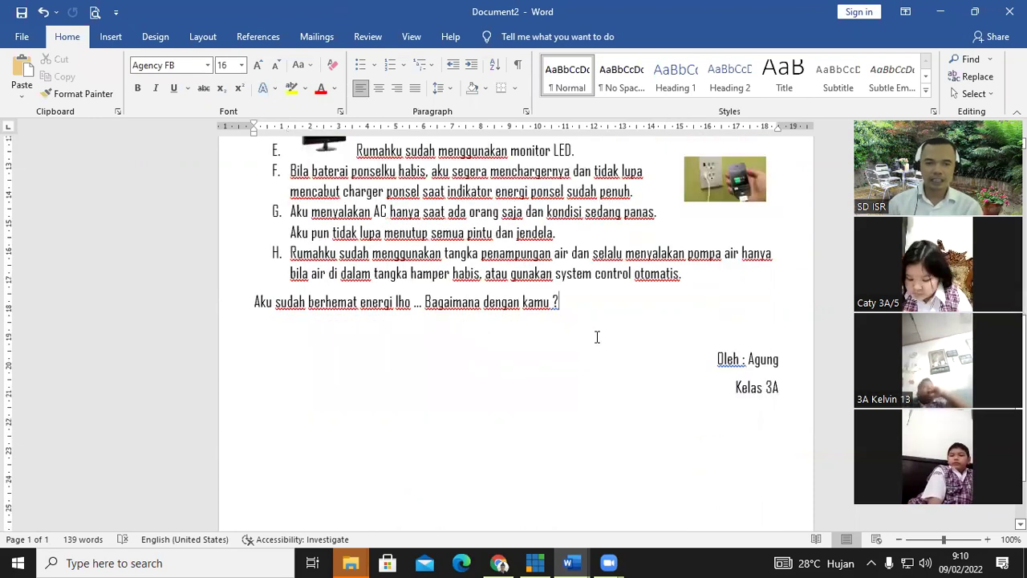
scroll(561, 393, "up", 2)
scroll(561, 393, "up", 5)
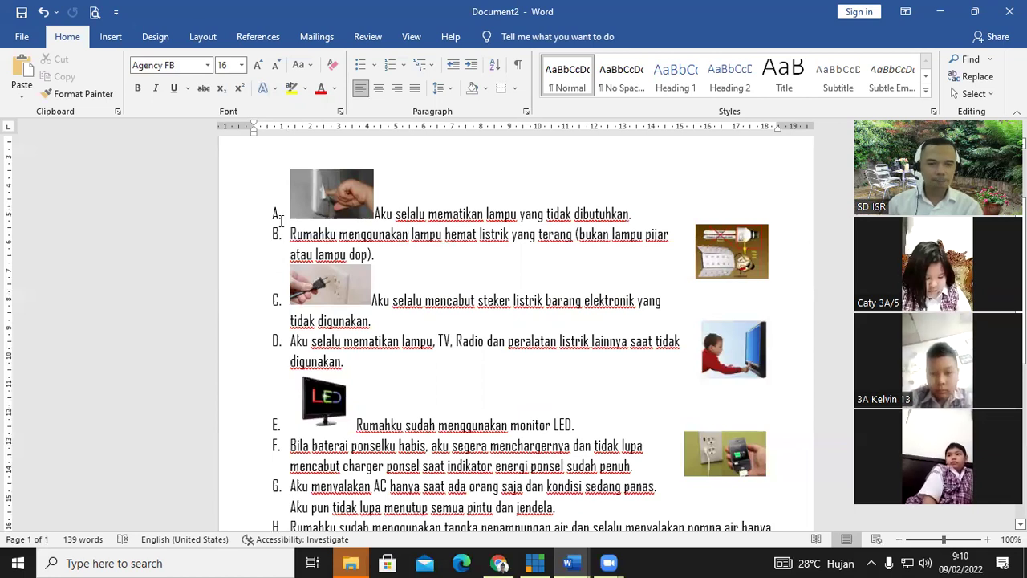
scroll(606, 180, "up", 3)
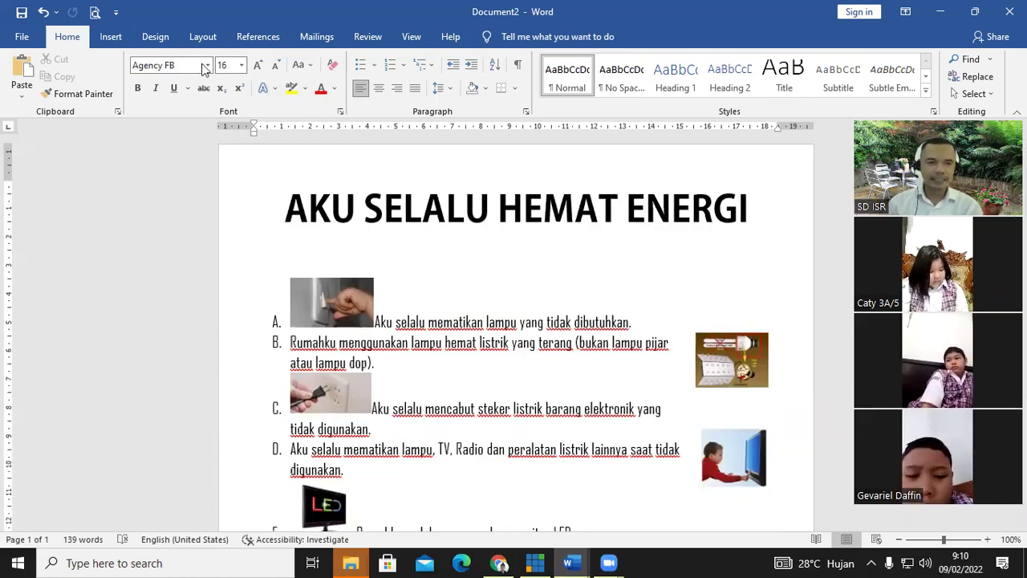
left_click(157, 36)
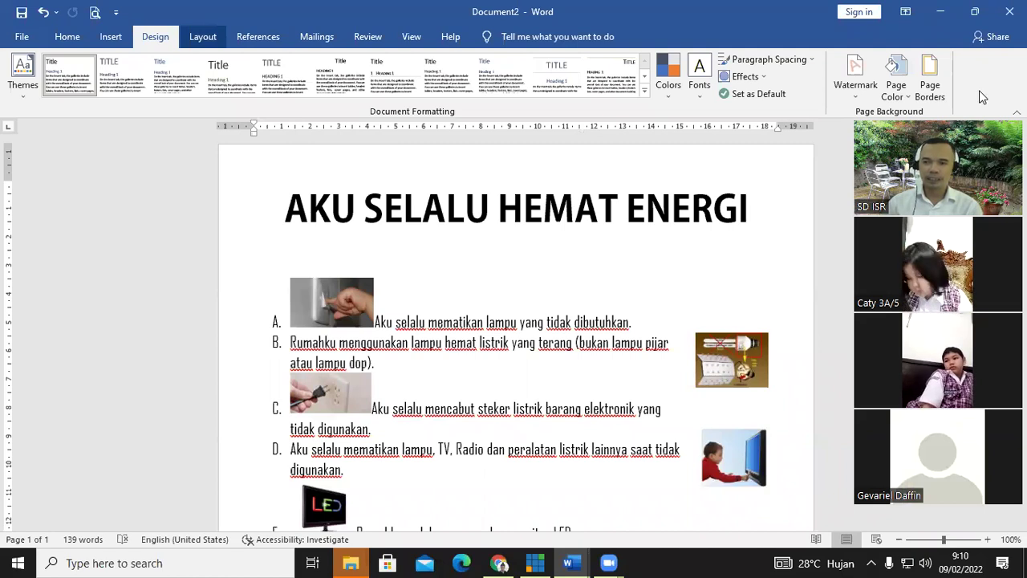
left_click(931, 78)
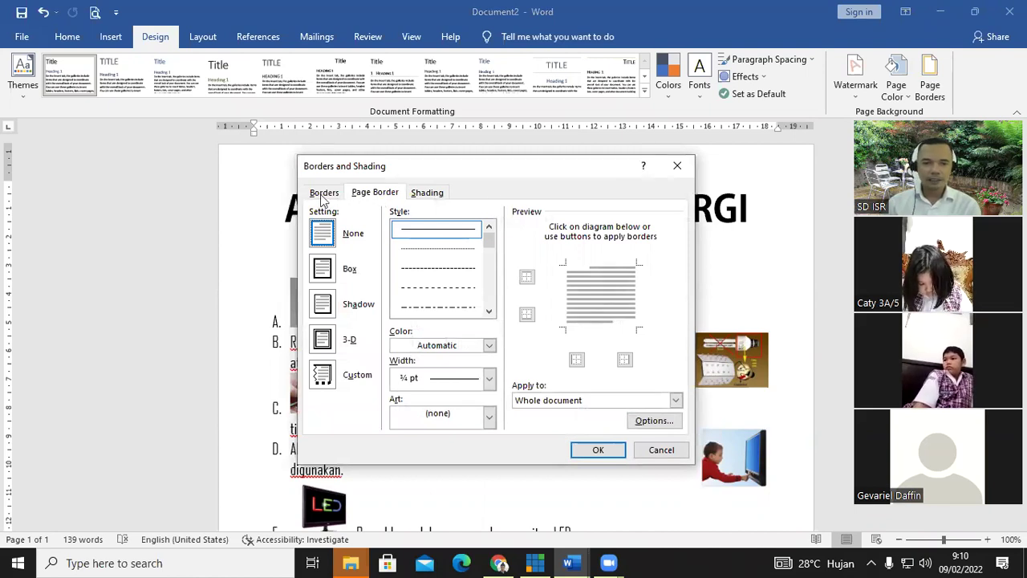
left_click(365, 195)
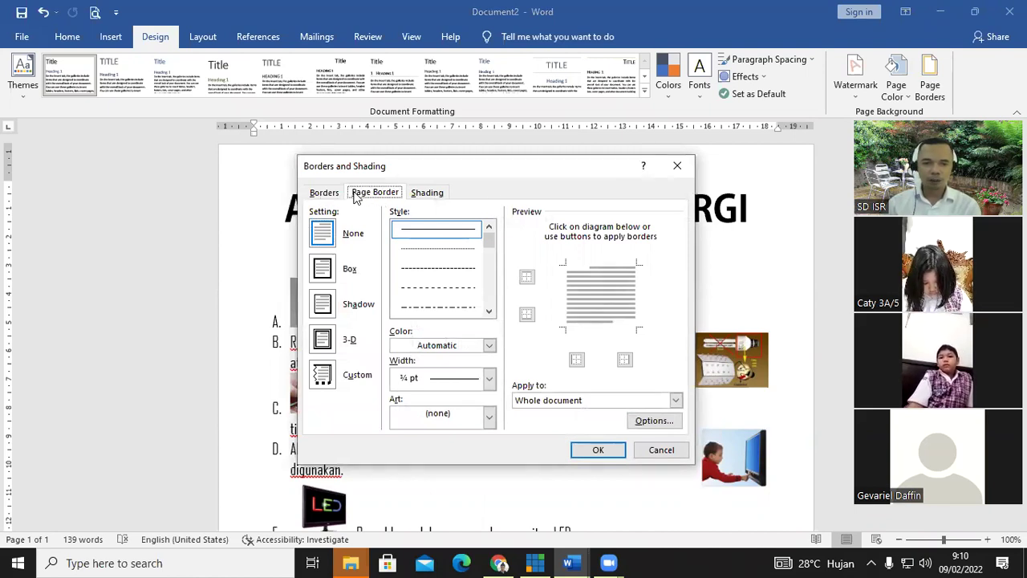
left_click(328, 274)
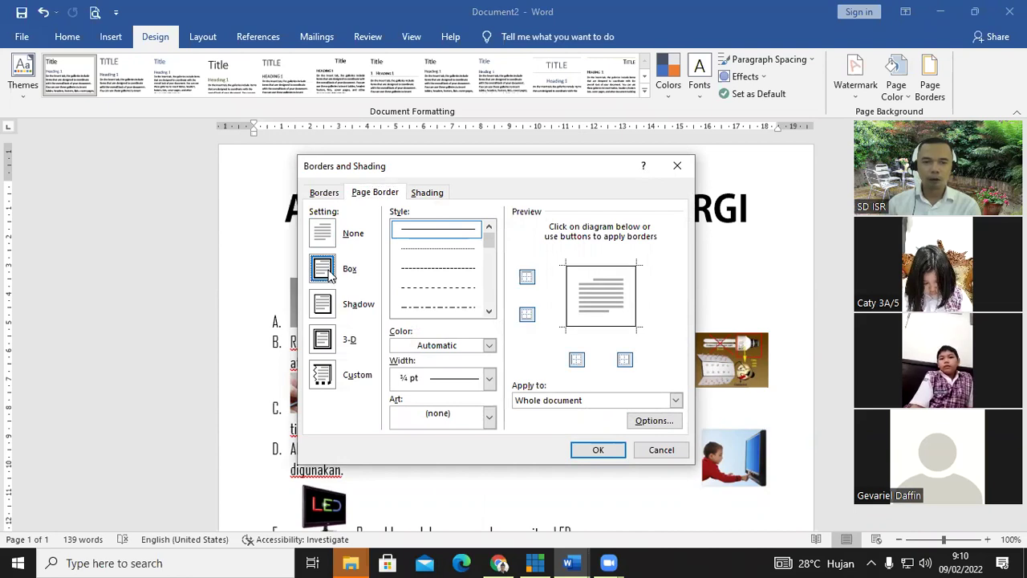
left_click(325, 306)
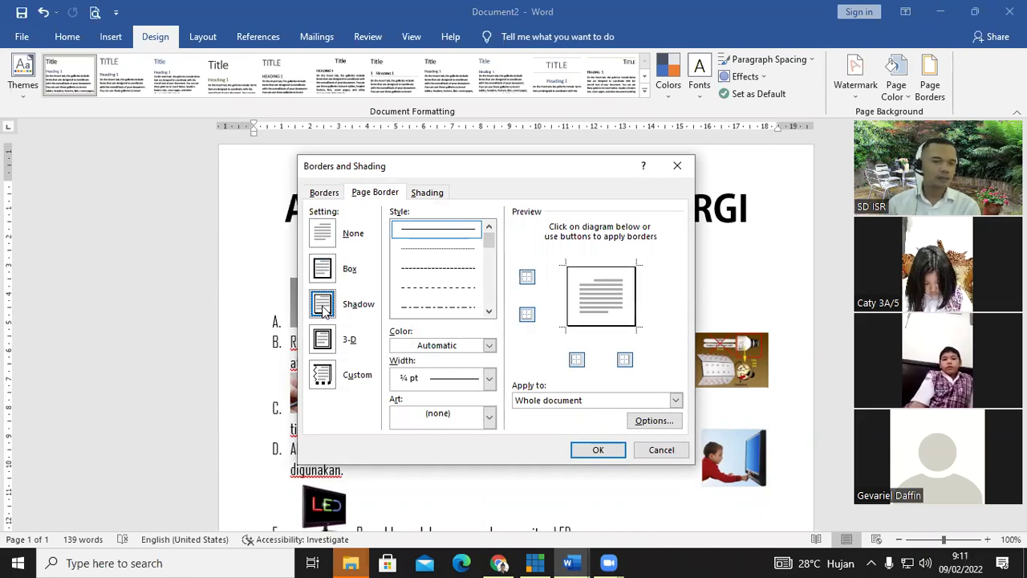
Step: Give the page border a double-line style in dark green
left_click(499, 269)
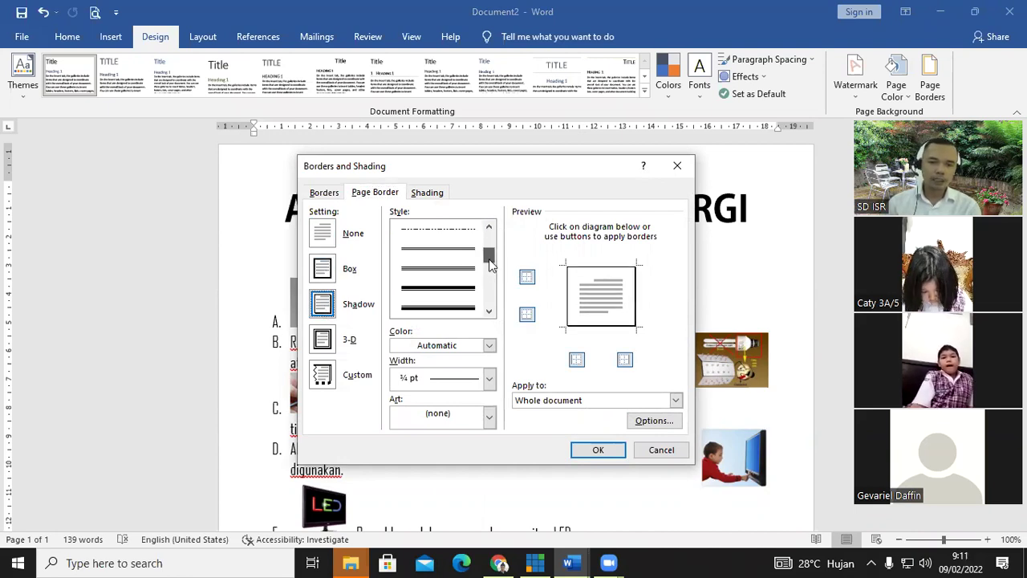
scroll(429, 245, "down", 1)
left_click(428, 234)
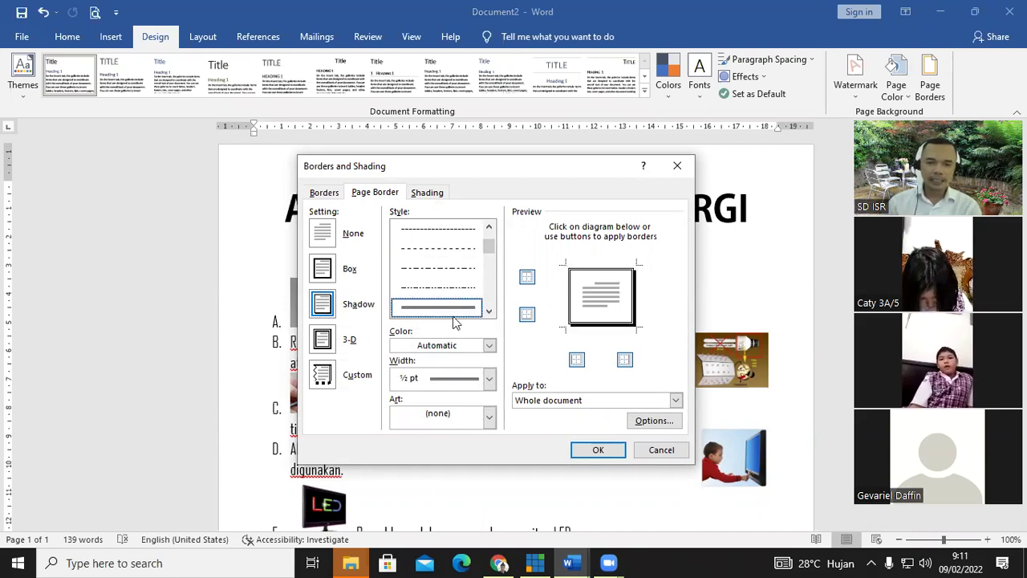
left_click(476, 347)
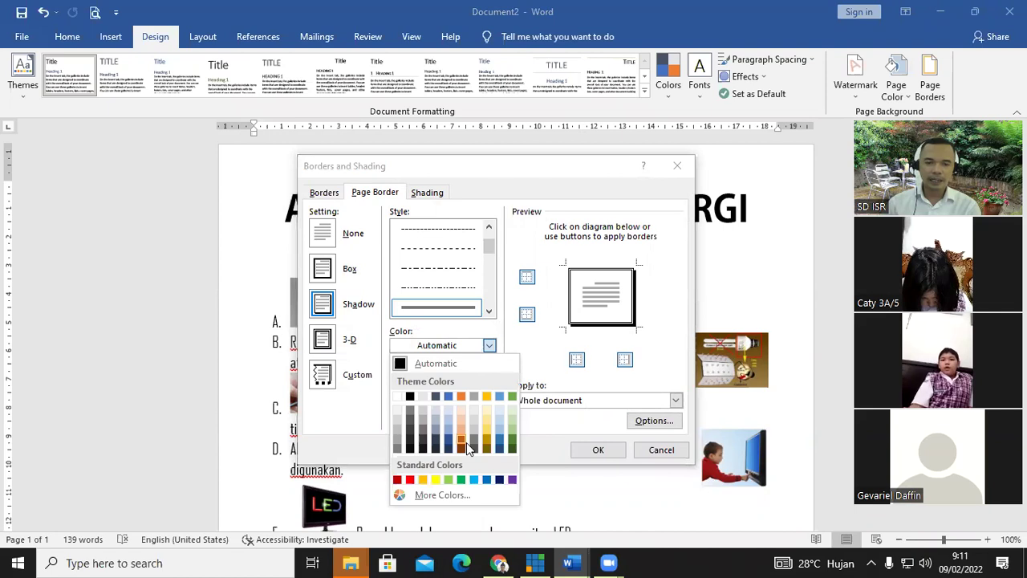
key("Return")
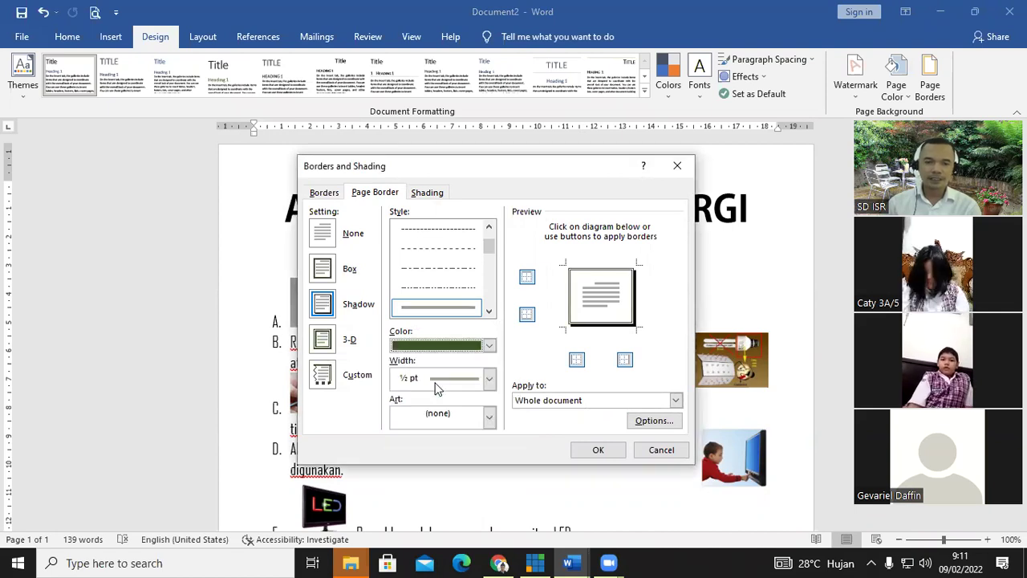
Step: Choose the green pine tree art as the page border in place of the line style
left_click(489, 417)
scroll(464, 482, "down", 3)
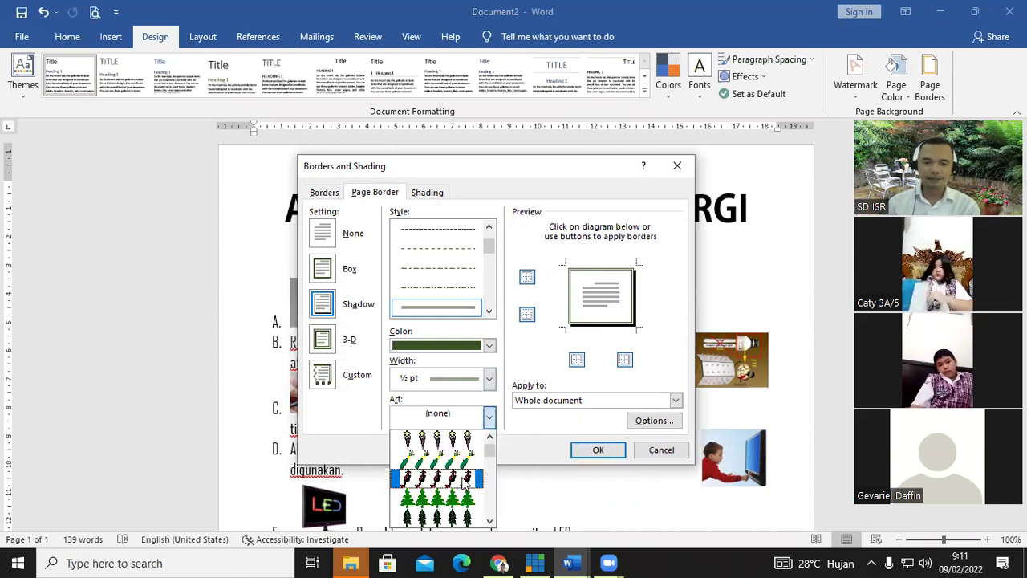
scroll(460, 484, "down", 2)
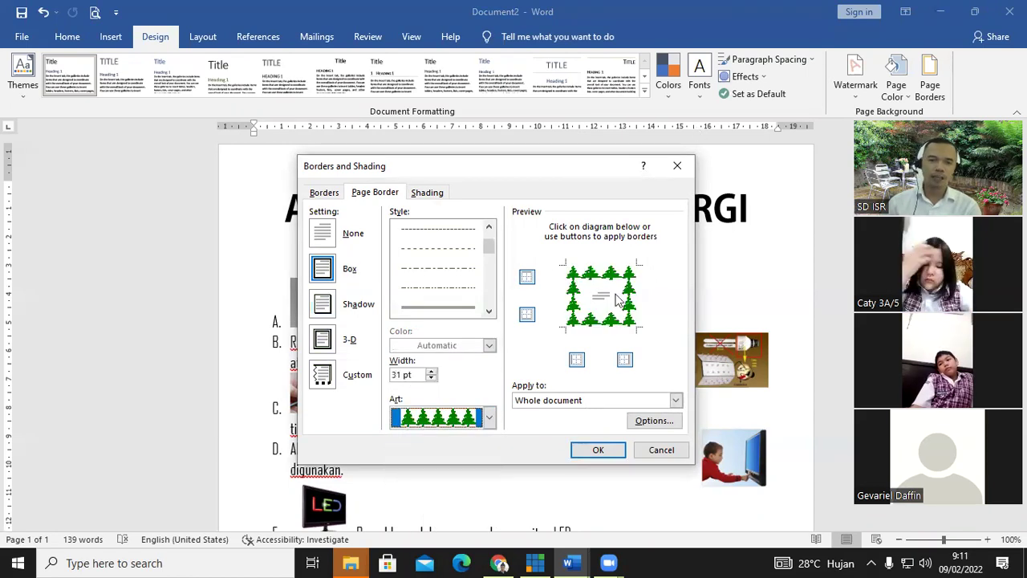
left_click(459, 438)
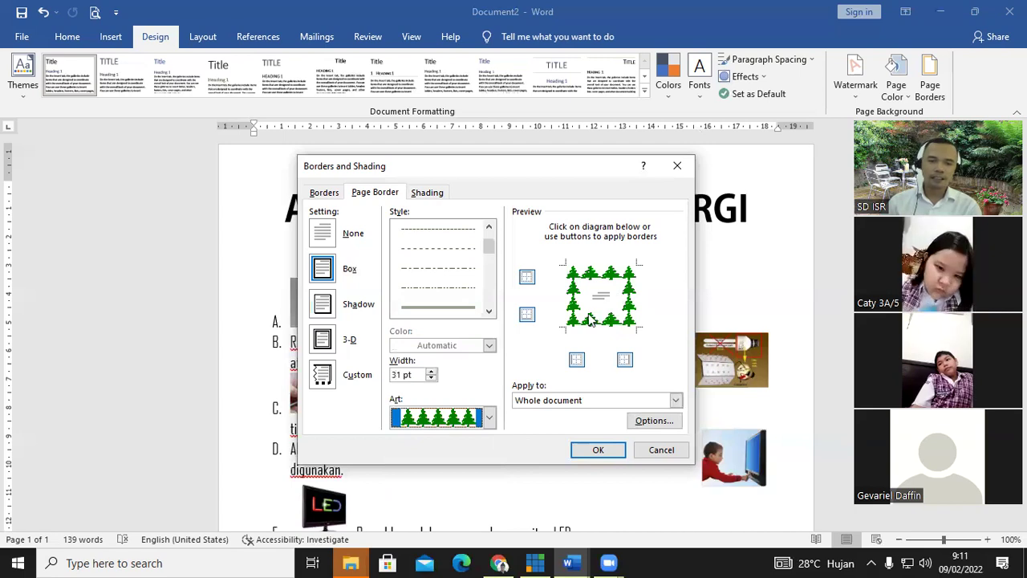
Step: Reduce the pine tree border's width to 20 pt and apply it to the whole document
left_click(430, 378)
left_click(431, 378)
left_click(431, 379)
left_click(431, 379)
left_click(431, 378)
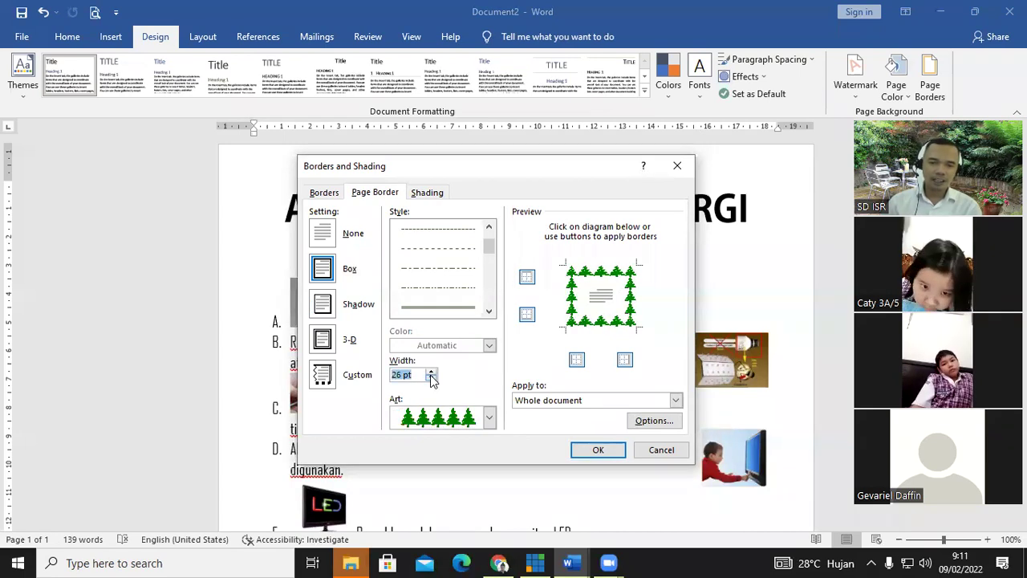
left_click(431, 379)
left_click(431, 379)
left_click(431, 379)
left_click(431, 379)
left_click(431, 379)
left_click(431, 379)
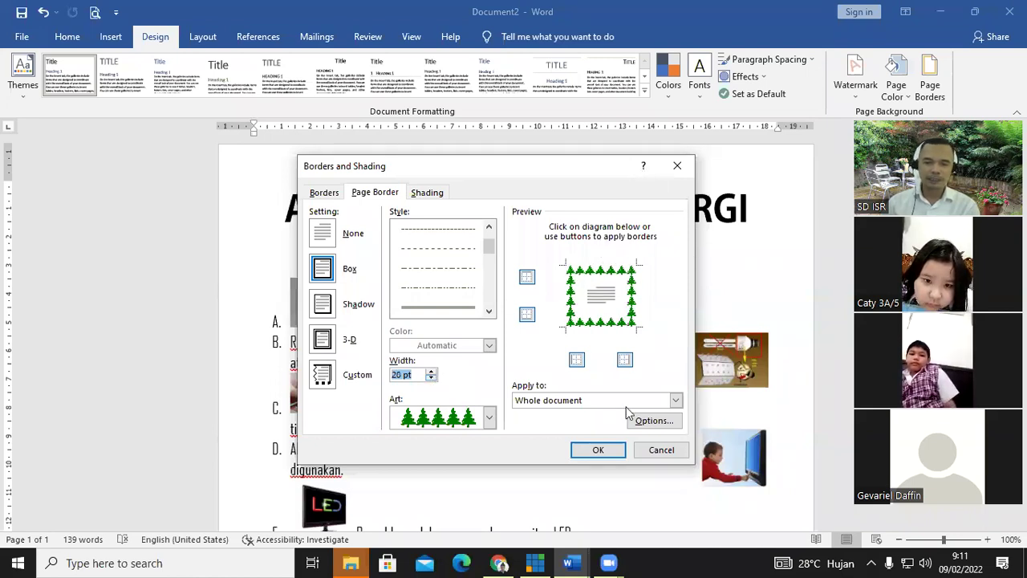
left_click(598, 450)
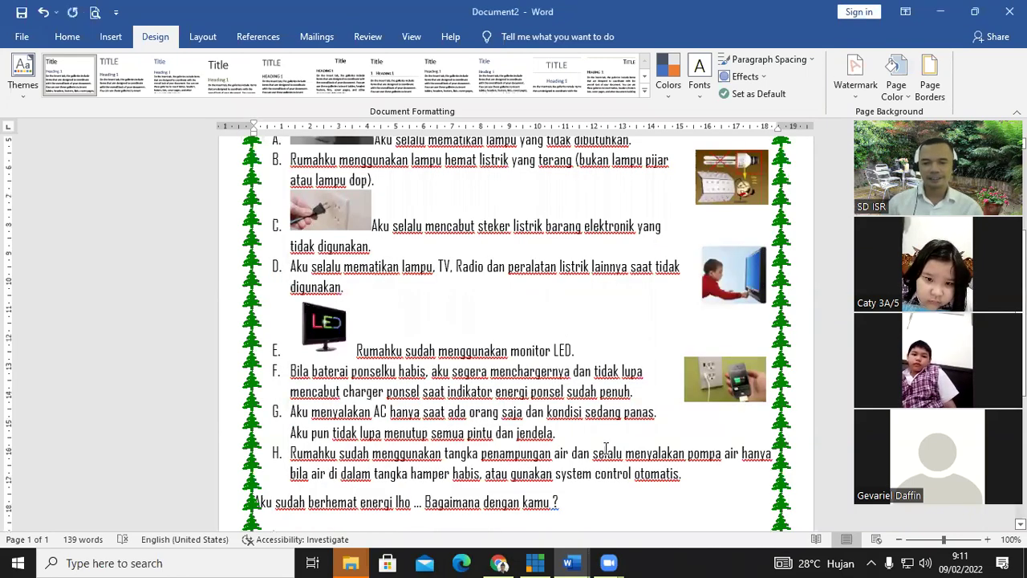
scroll(597, 449, "up", 5)
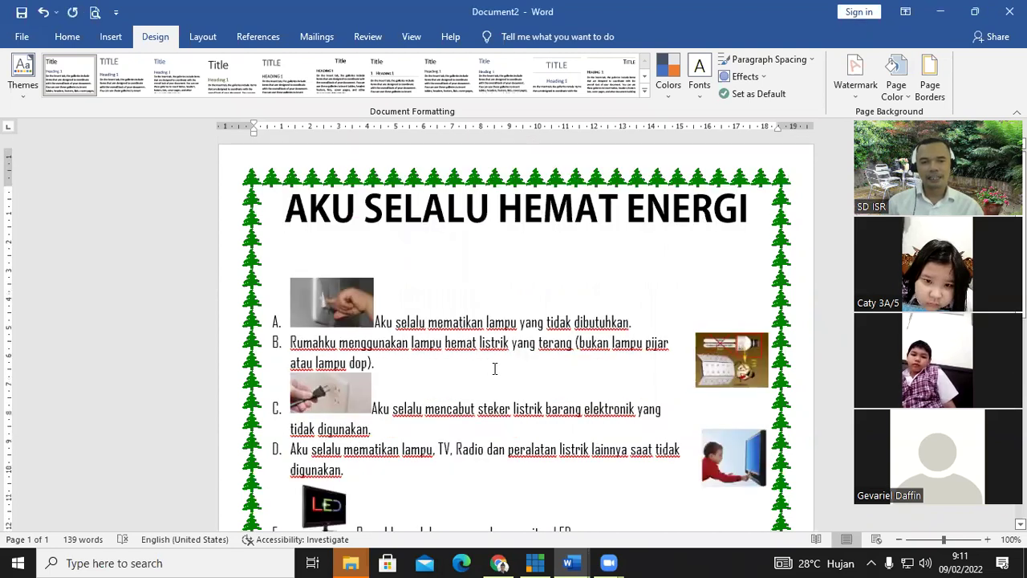
scroll(747, 226, "down", 7)
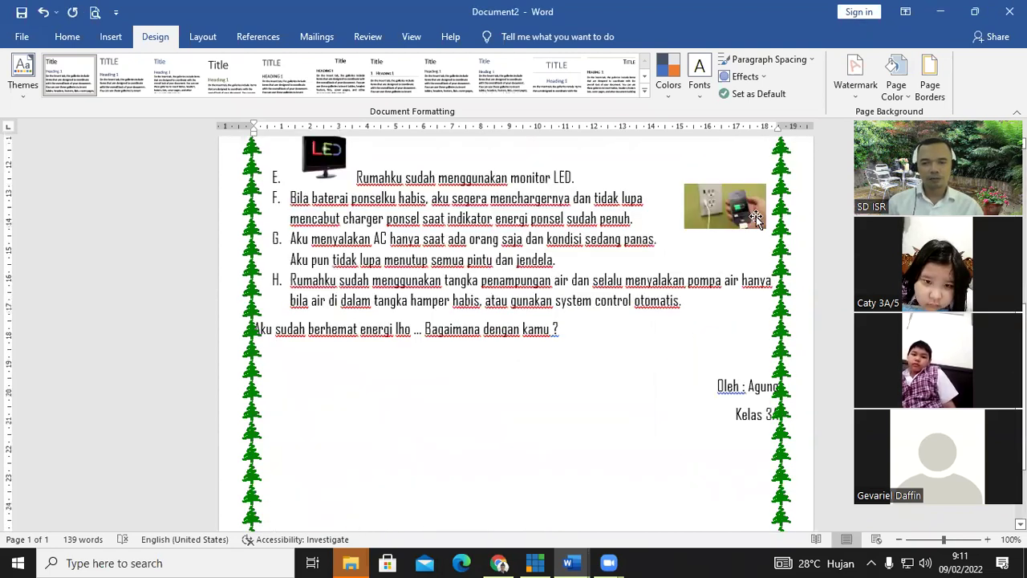
scroll(752, 224, "down", 3)
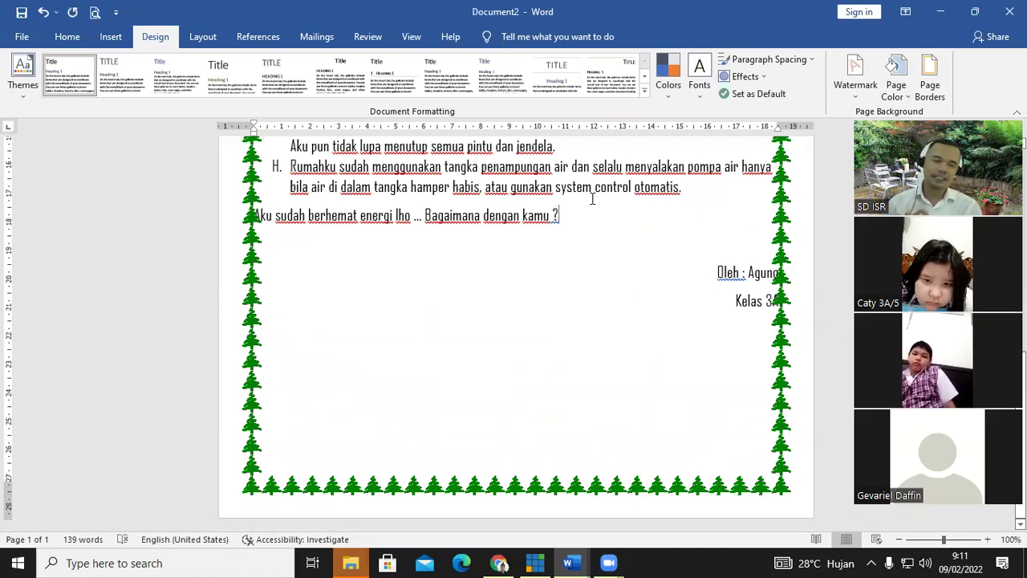
Step: Start saving the document and browse to the KELAS 3 folder inside 2021_2022 on the Desktop
left_click(34, 40)
left_click(39, 209)
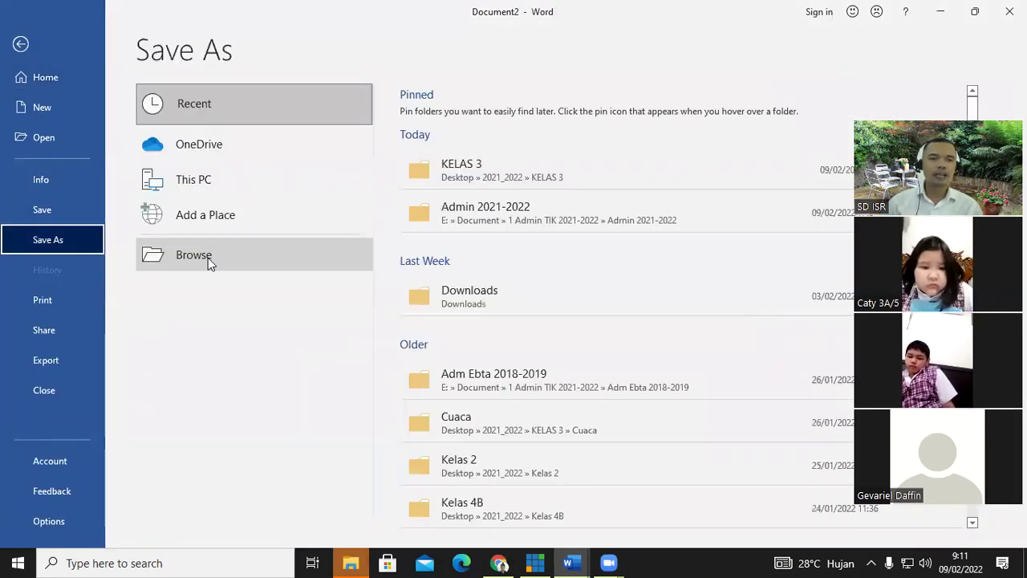
left_click(206, 254)
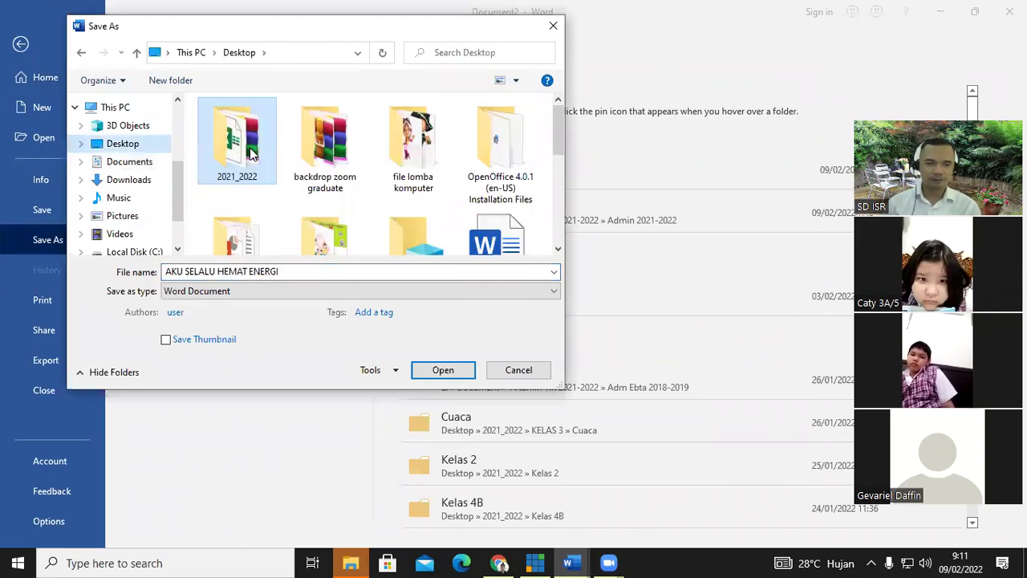
double_click(251, 153)
left_click(250, 154)
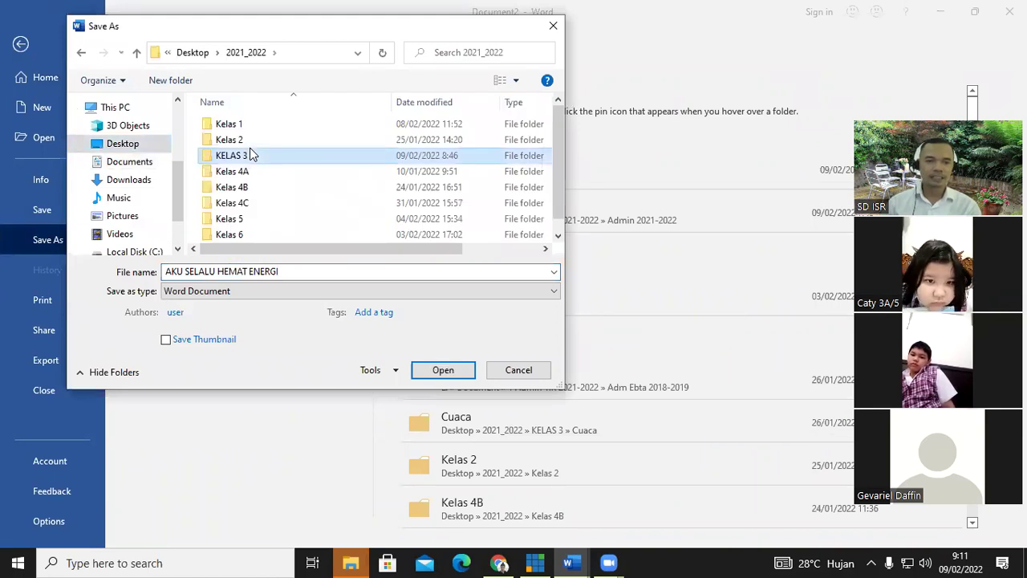
key("Return")
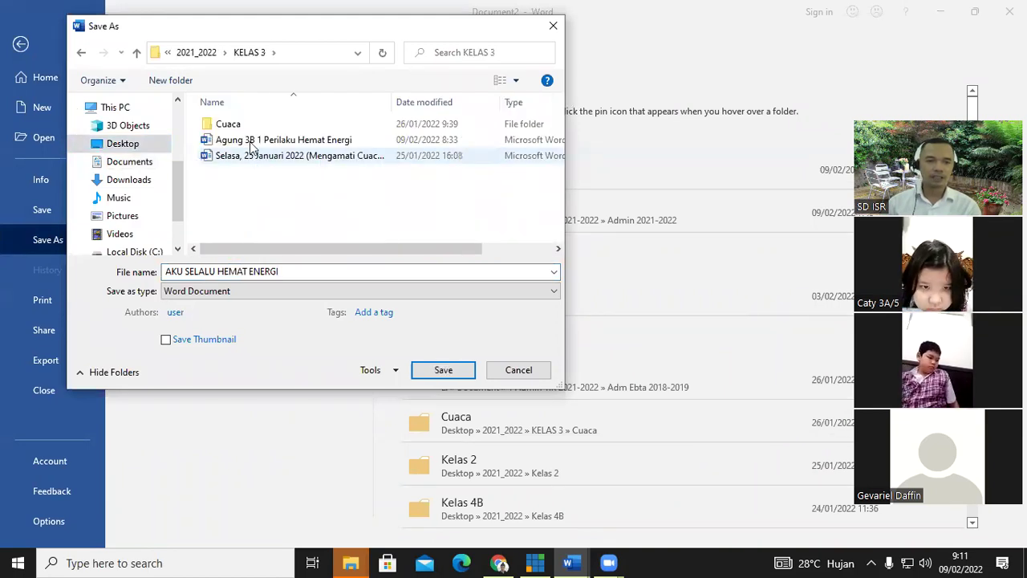
Step: Save the document under the existing "Perilaku Hemat Energi" file's name with the class changed to 3A
left_click(251, 143)
left_click(206, 272)
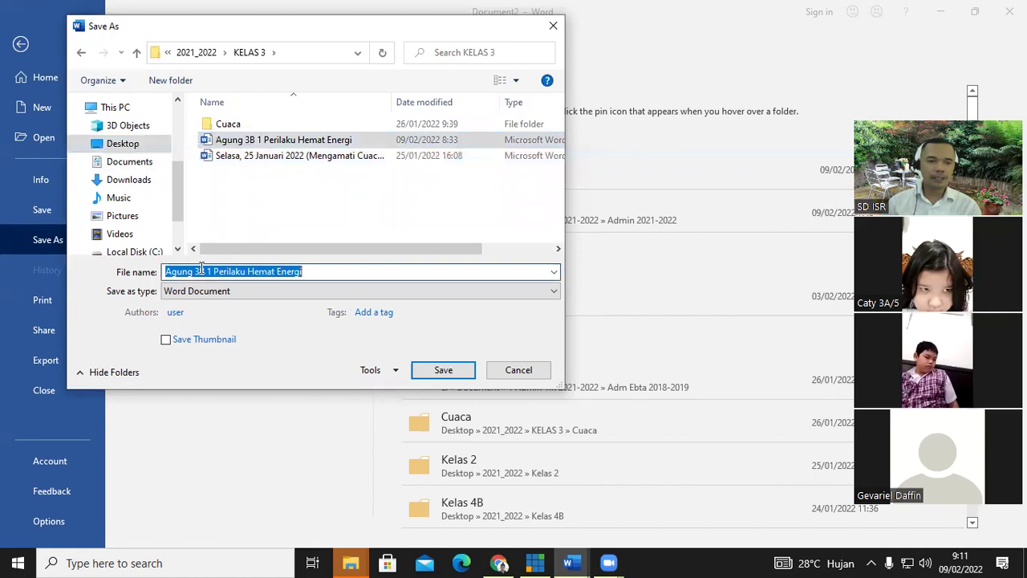
double_click(204, 271)
key("Right")
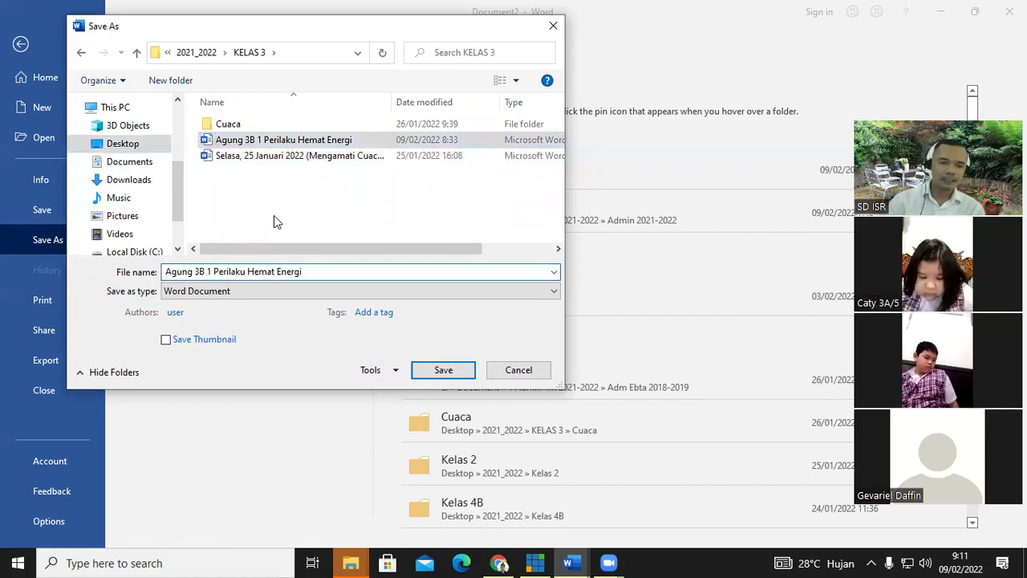
key("BackSpace")
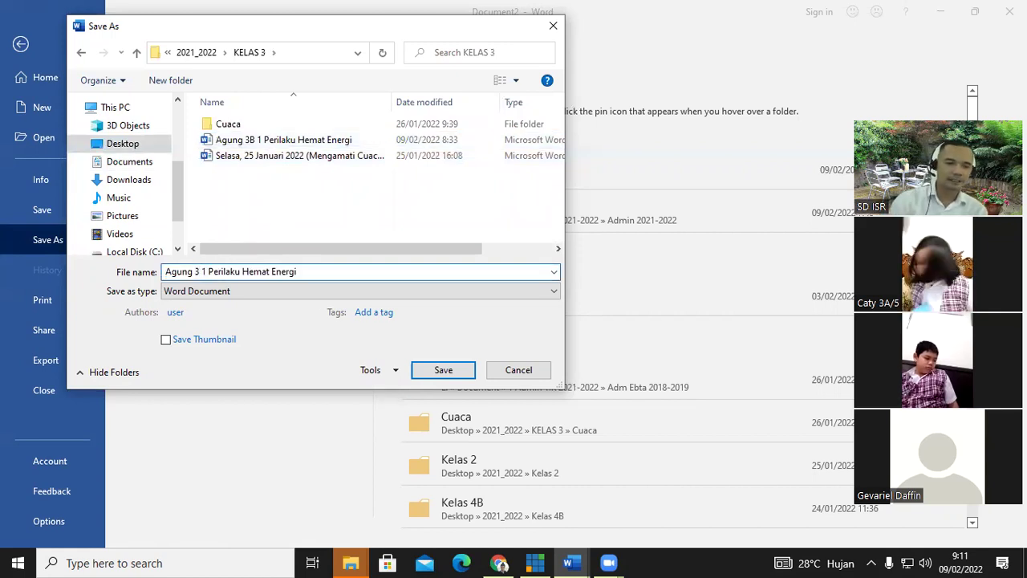
type("A")
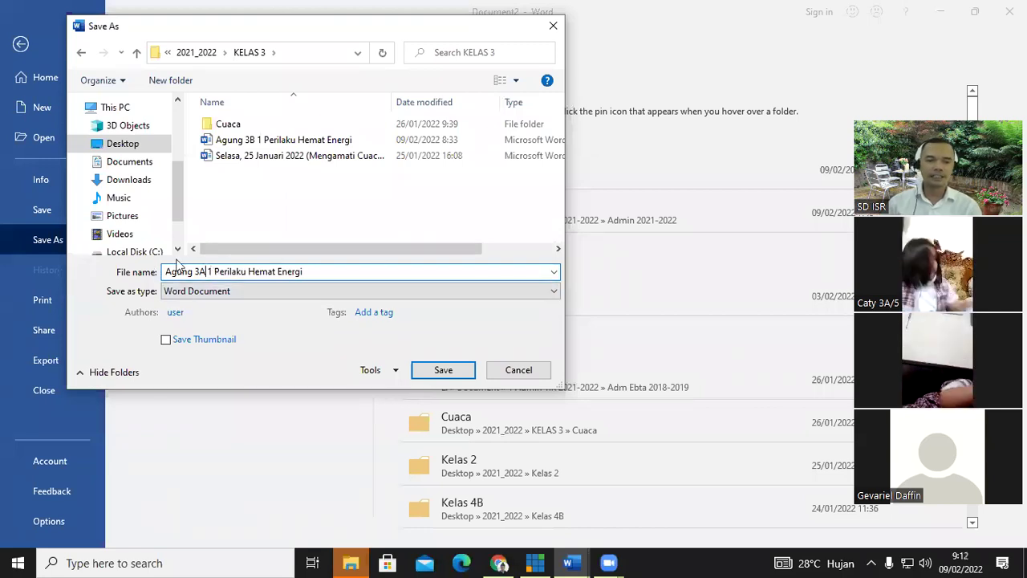
left_click(443, 371)
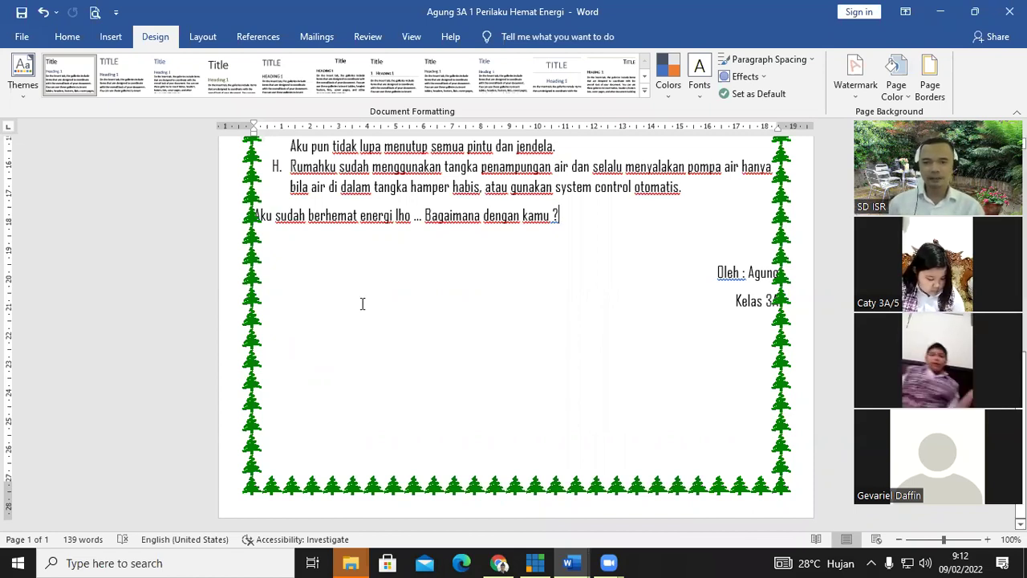
Step: Switch to AIMSIS in the browser and open the daily Semester 2 attendance list for class 3A
left_click(499, 563)
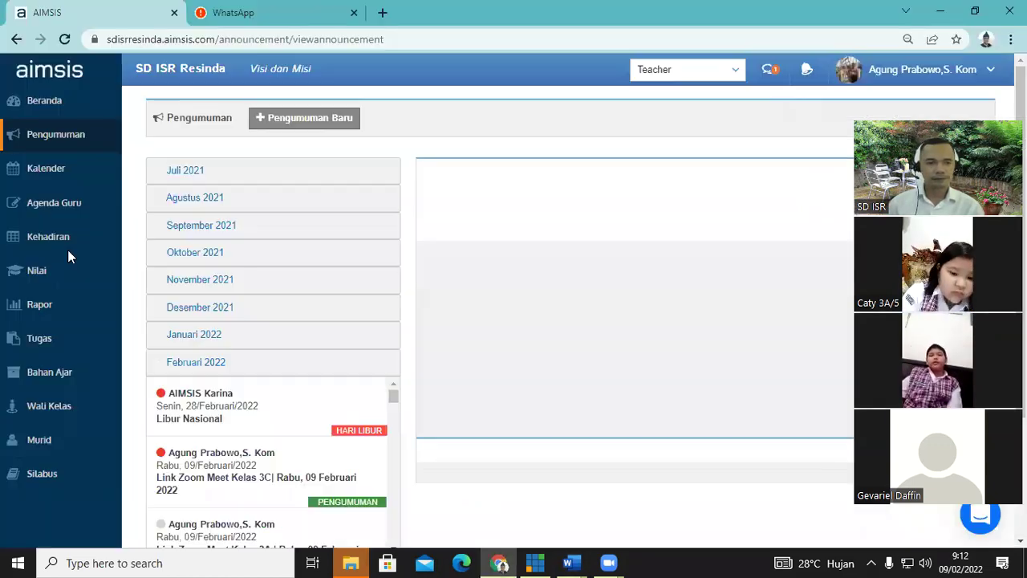
left_click(50, 238)
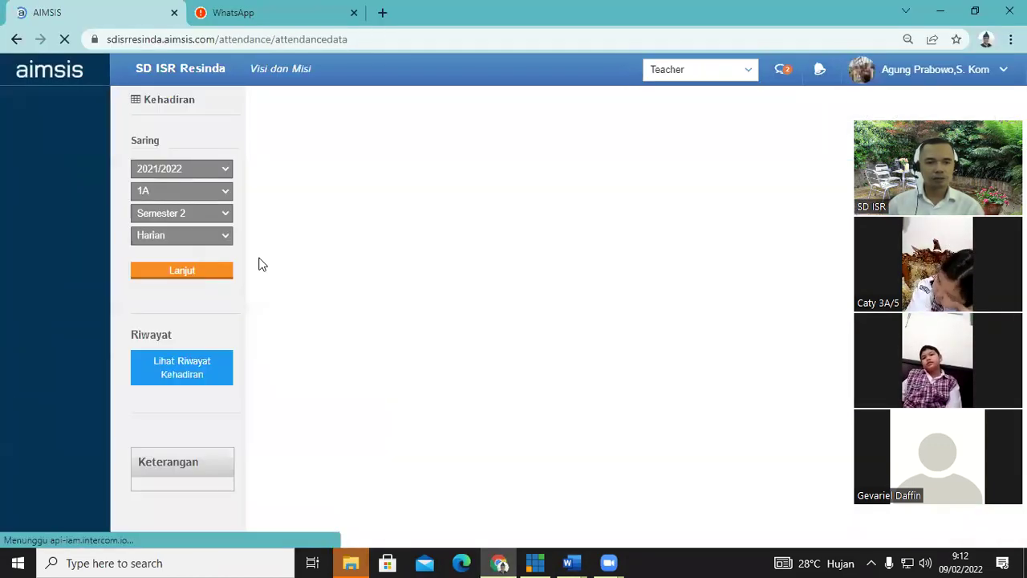
left_click(214, 191)
left_click(177, 283)
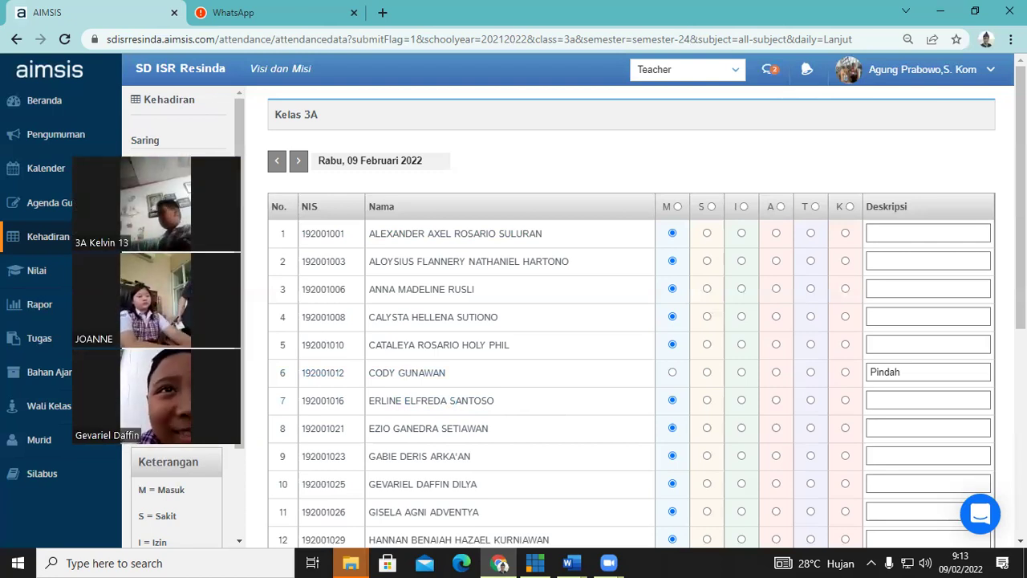
Step: Examine the class 3A attendance entries for 09 Februari 2022 student by student
scroll(418, 373, "down", 1)
scroll(417, 373, "down", 1)
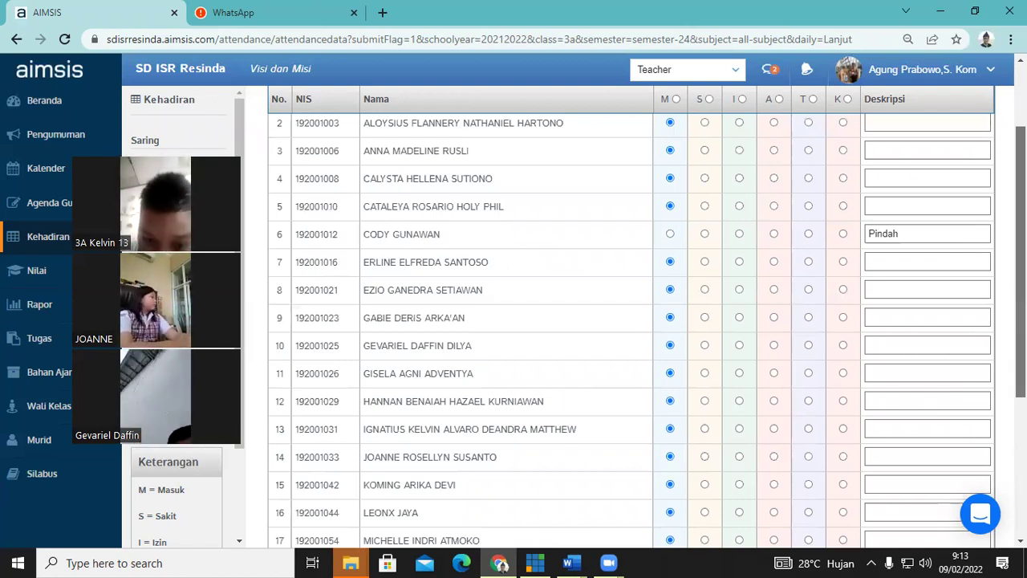
scroll(646, 331, "down", 1)
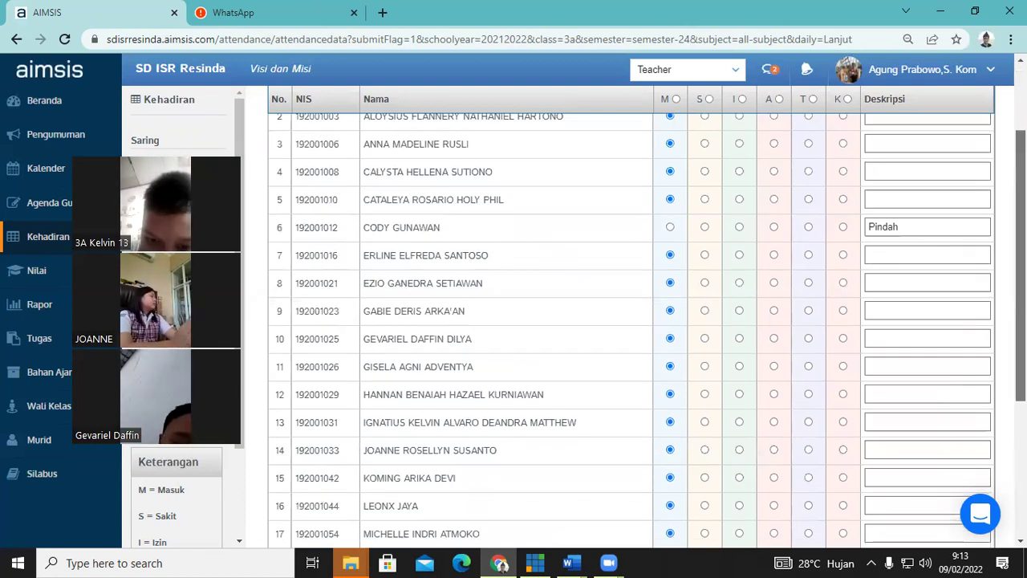
scroll(647, 331, "down", 1)
scroll(974, 323, "down", 1)
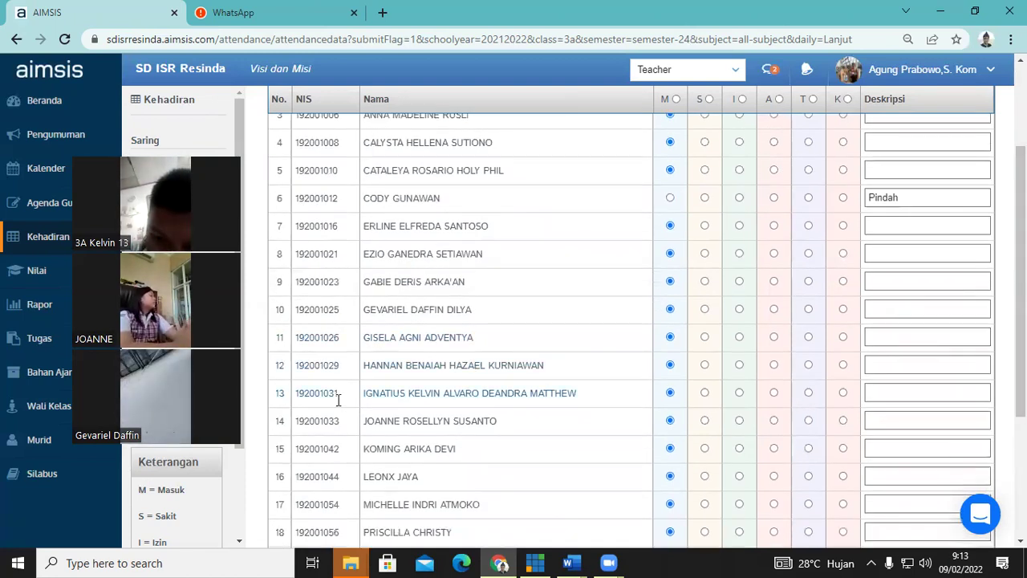
scroll(927, 420, "down", 1)
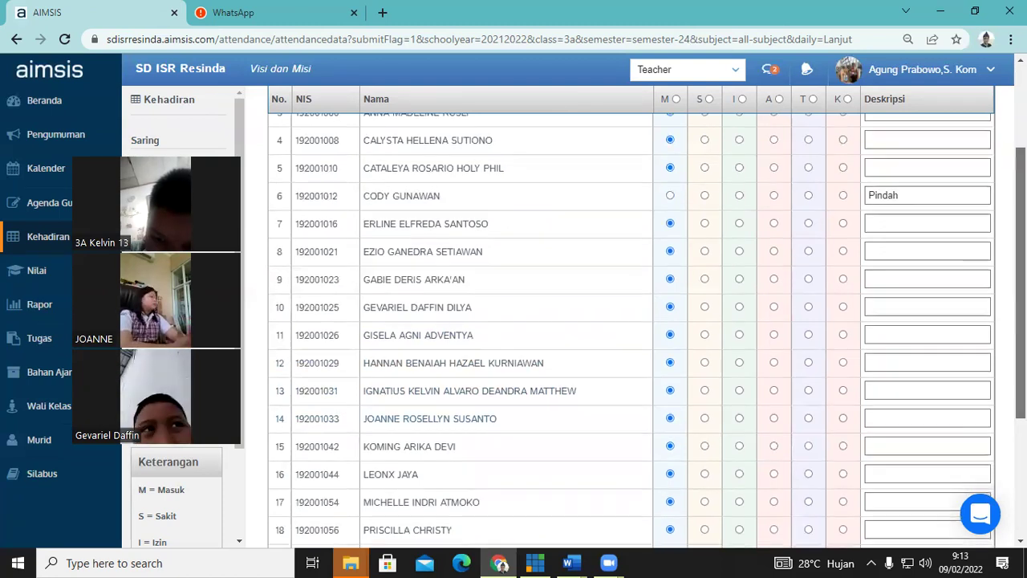
scroll(927, 421, "down", 1)
scroll(927, 349, "down", 1)
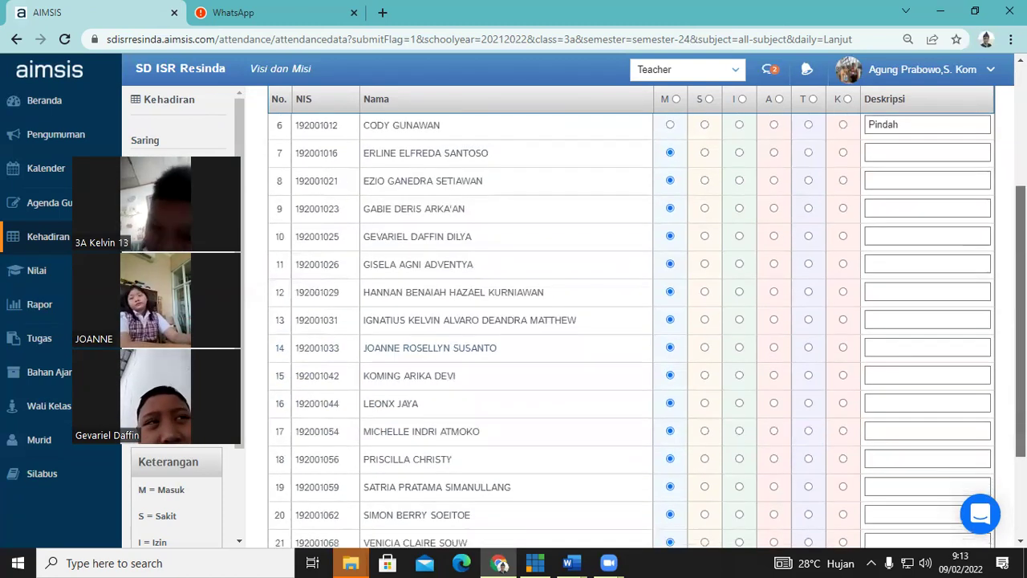
scroll(648, 331, "down", 1)
scroll(630, 321, "down", 1)
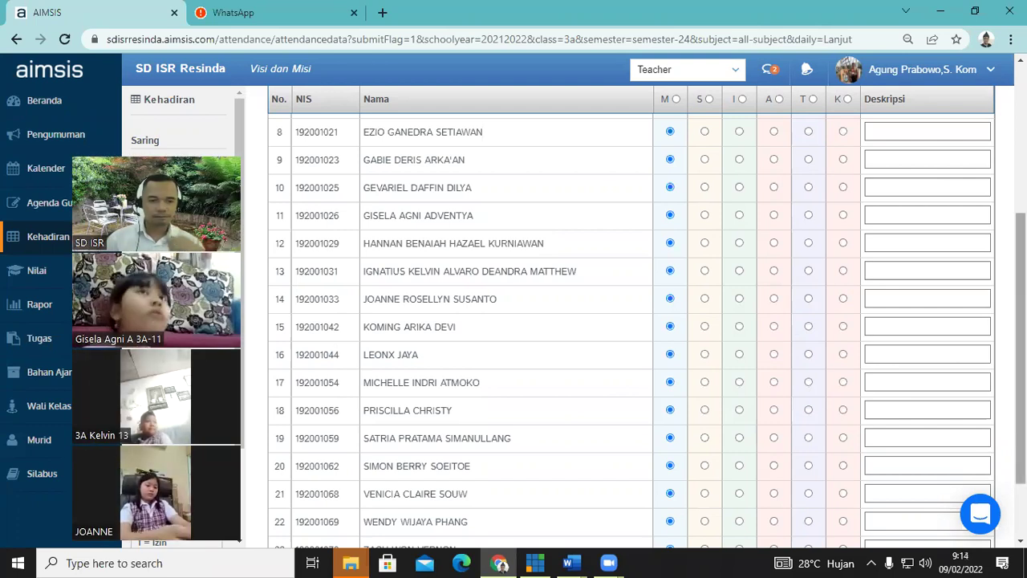
Step: Enter "TIK tidak hadir" as the description for student number 16 and copy that text
left_click(899, 357)
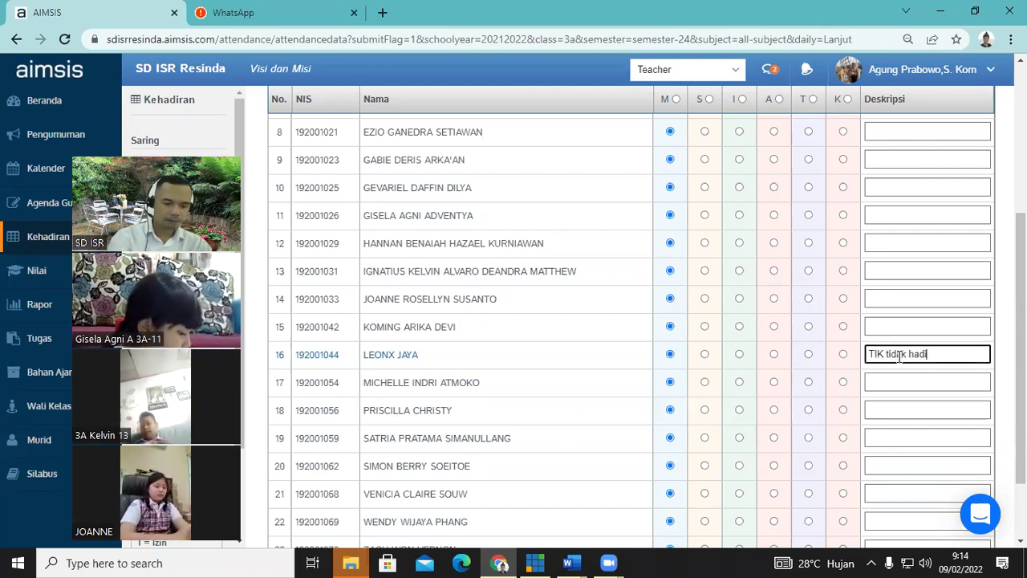
key("ctrl+shift+Left")
key("ctrl+shift+Left")
key("ctrl+shift+Left")
key("ctrl+c")
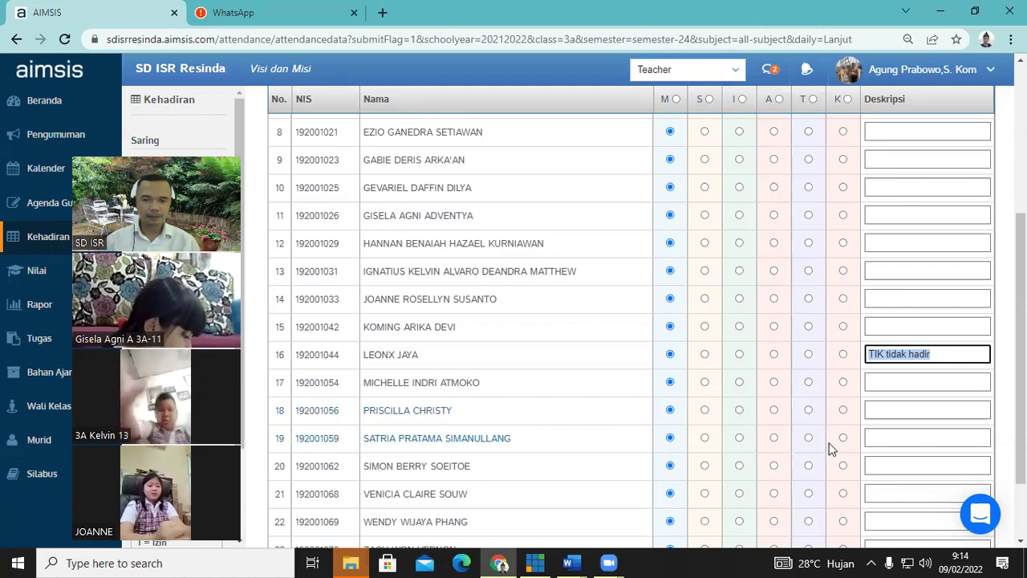
Step: Paste the note "TIK tidak hadir" into the description for student number 23
left_click(888, 441)
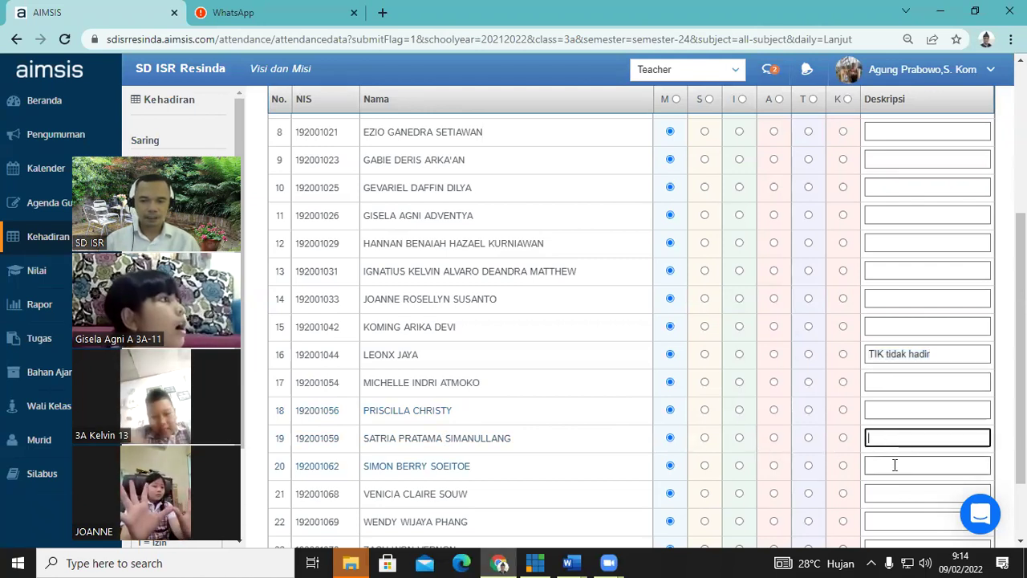
left_click(895, 466)
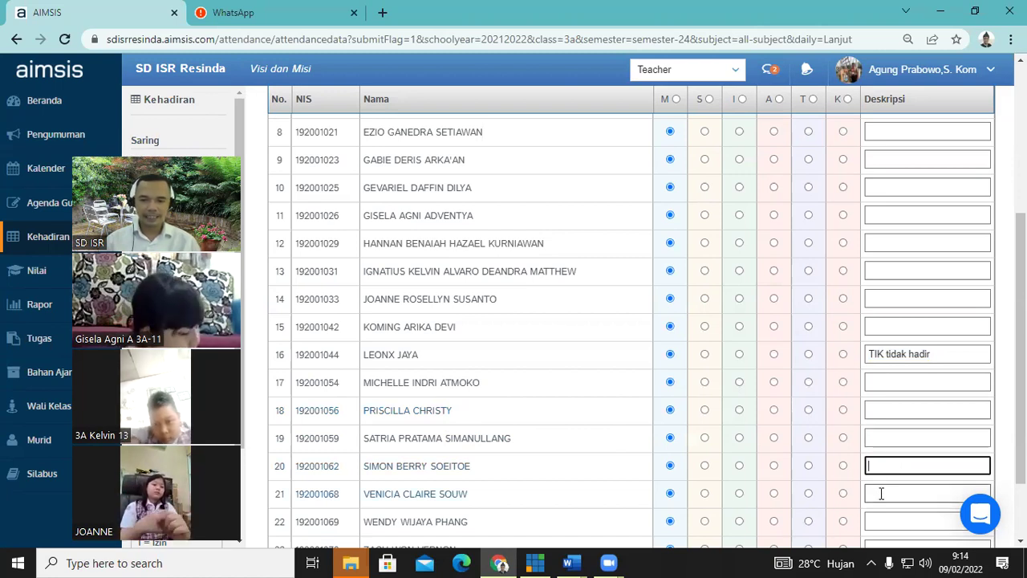
left_click(881, 494)
scroll(881, 494, "down", 2)
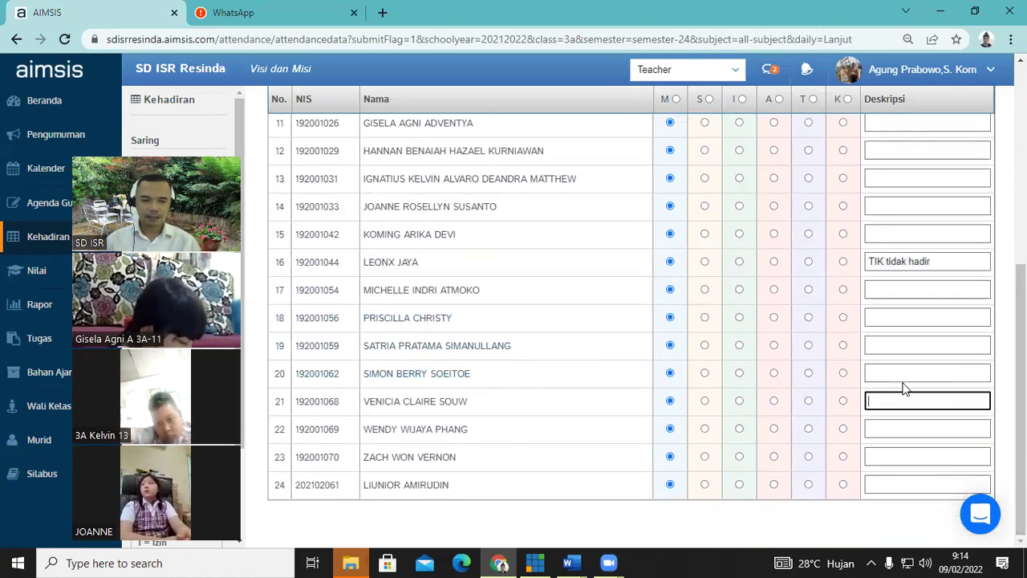
left_click(889, 454)
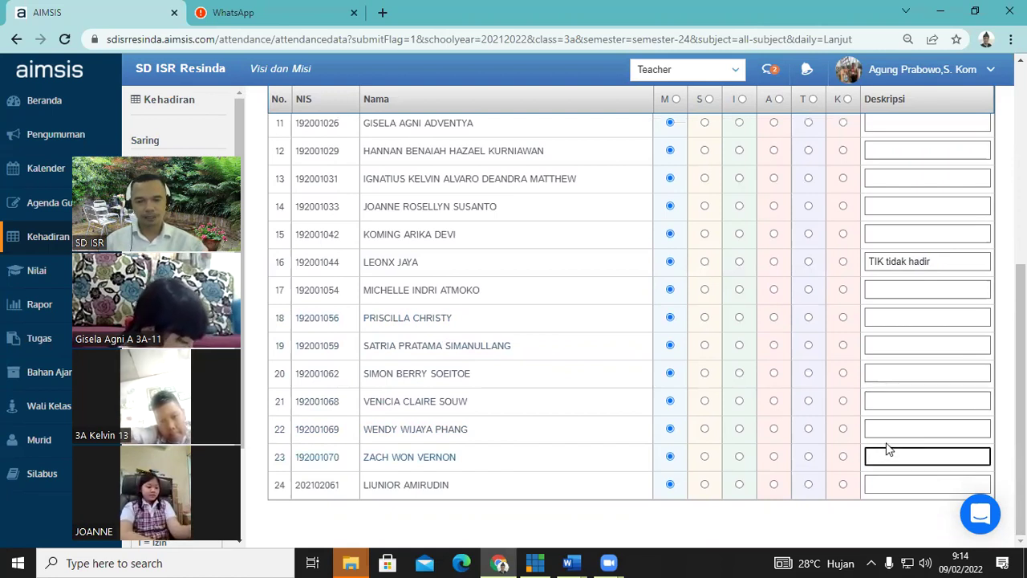
key("ctrl+v")
left_click(895, 480)
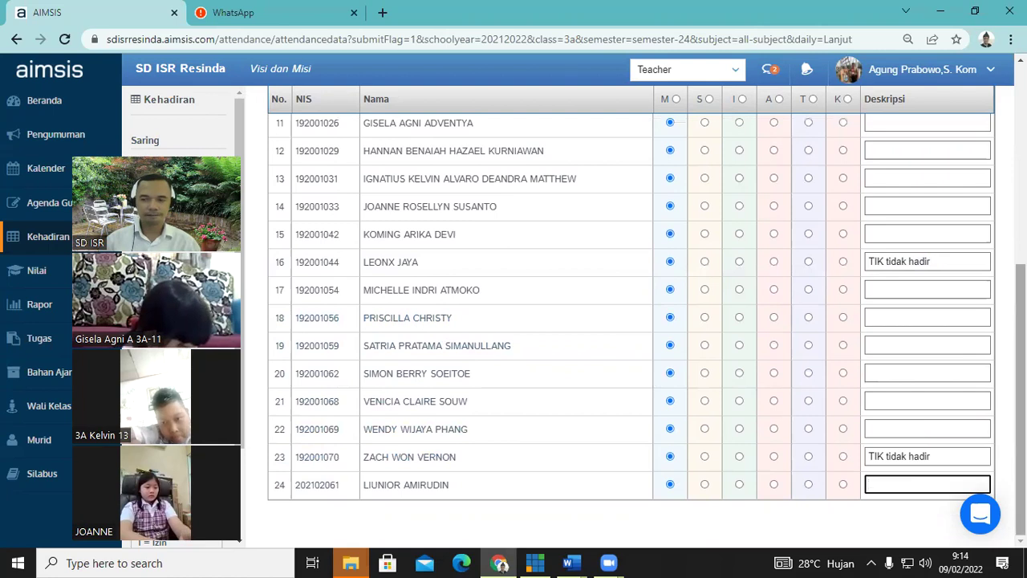
Step: Return to the start of the attendance list and end the screen share in the Zoom meeting
scroll(955, 120, "up", 5)
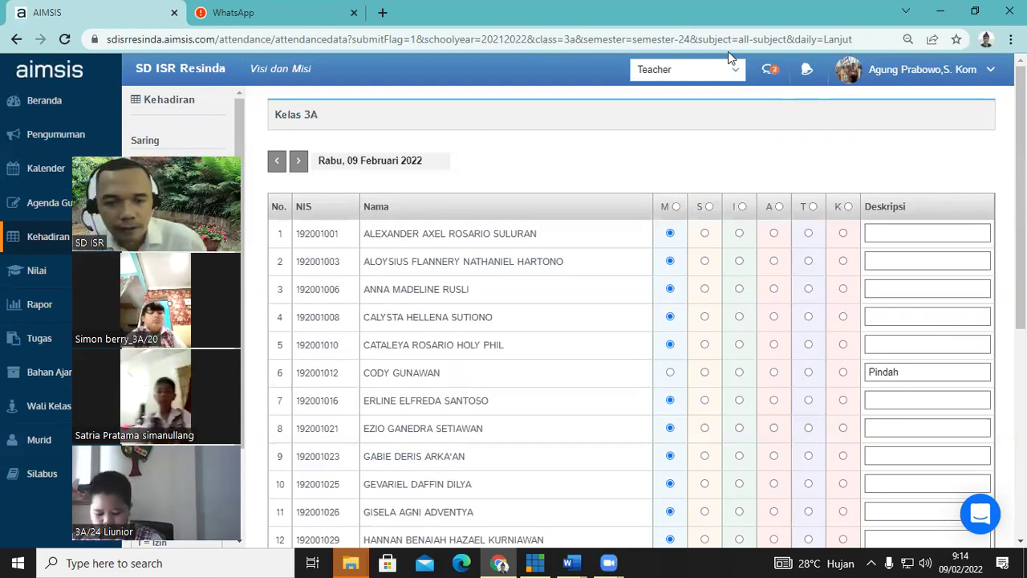
key("alt+s")
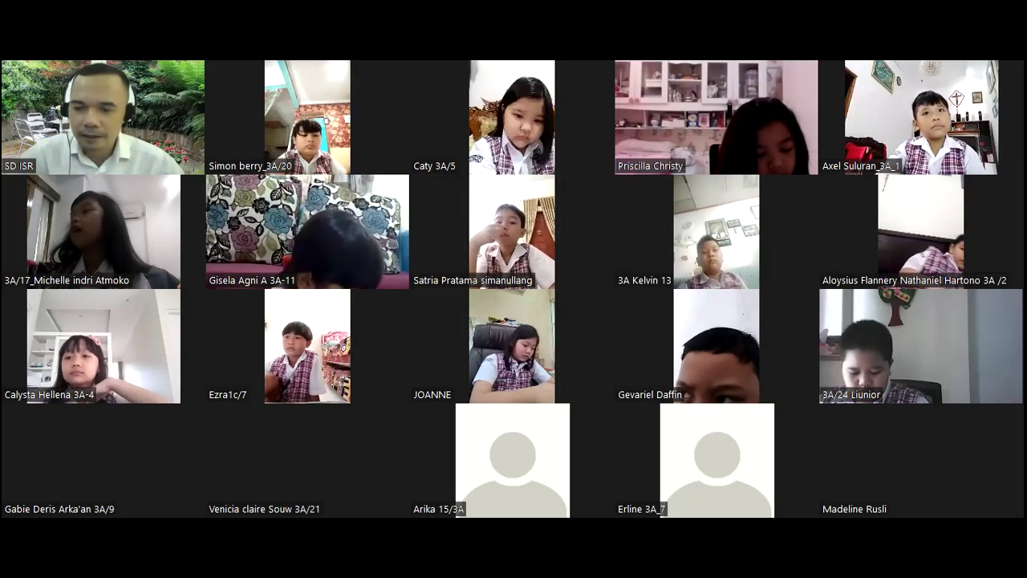